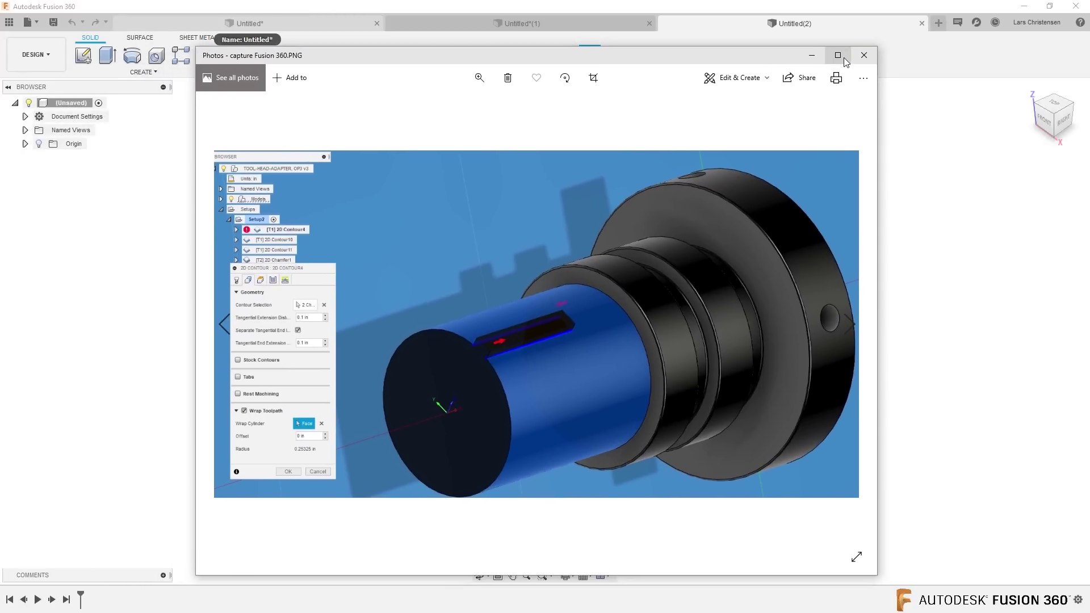
Step: Enlarge the 'capture Fusion 360.PNG' reference screenshot showing the 2D Contour4 settings
{"action": "left_click", "coordinate": [846, 63]}
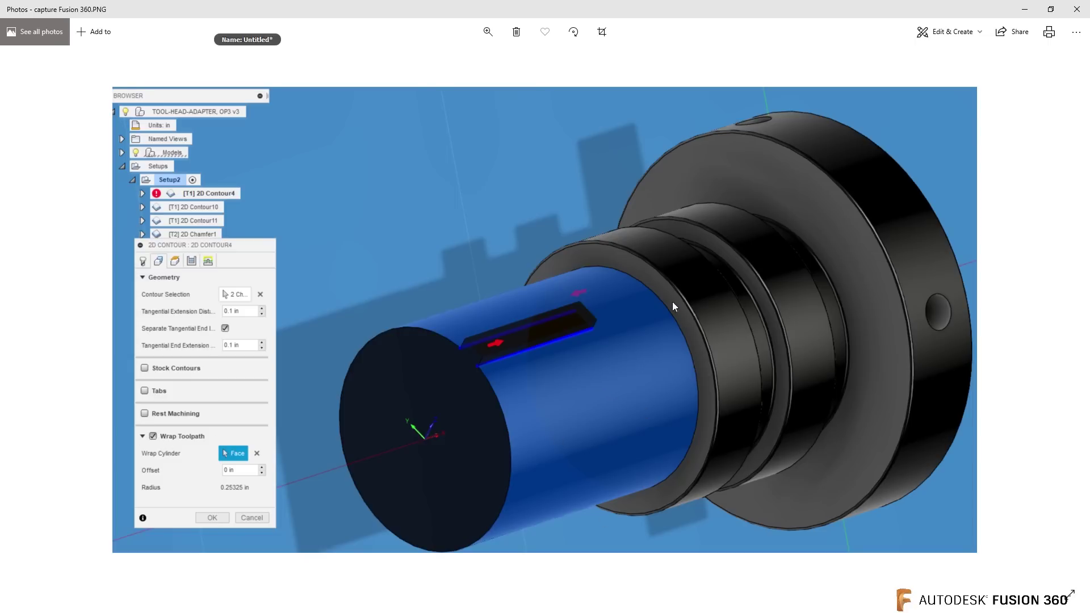
Step: Close the screenshot viewer to return to the empty Untitled(2) design
{"action": "left_click", "coordinate": [1077, 9]}
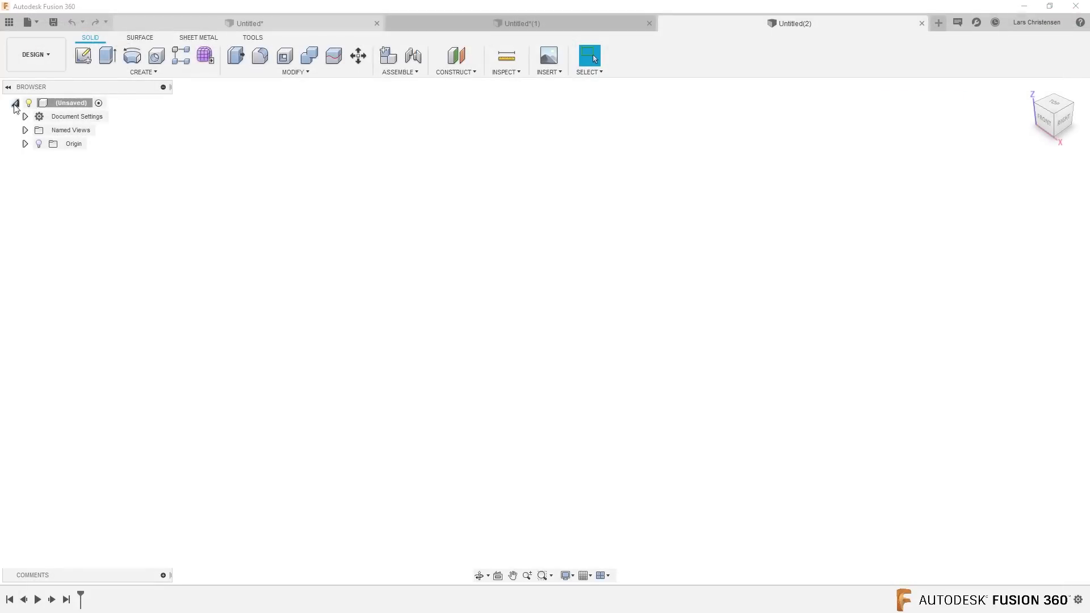
Step: Sketch a closed L-shaped stepped profile on the YZ plane, starting at the origin
{"action": "left_click", "coordinate": [83, 55]}
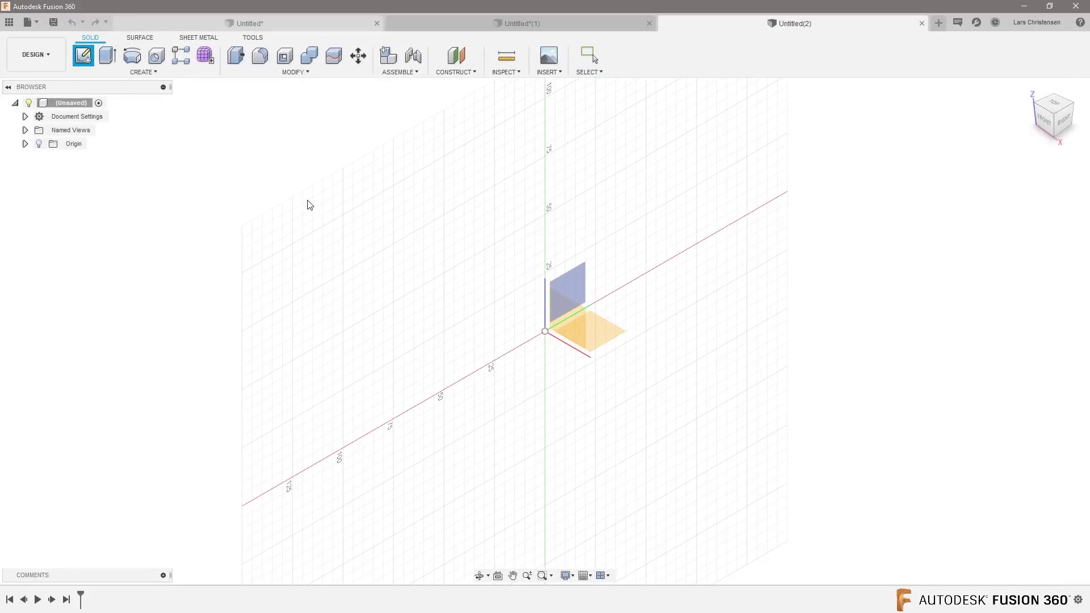
{"action": "left_click", "coordinate": [574, 291]}
{"action": "left_click", "coordinate": [83, 55]}
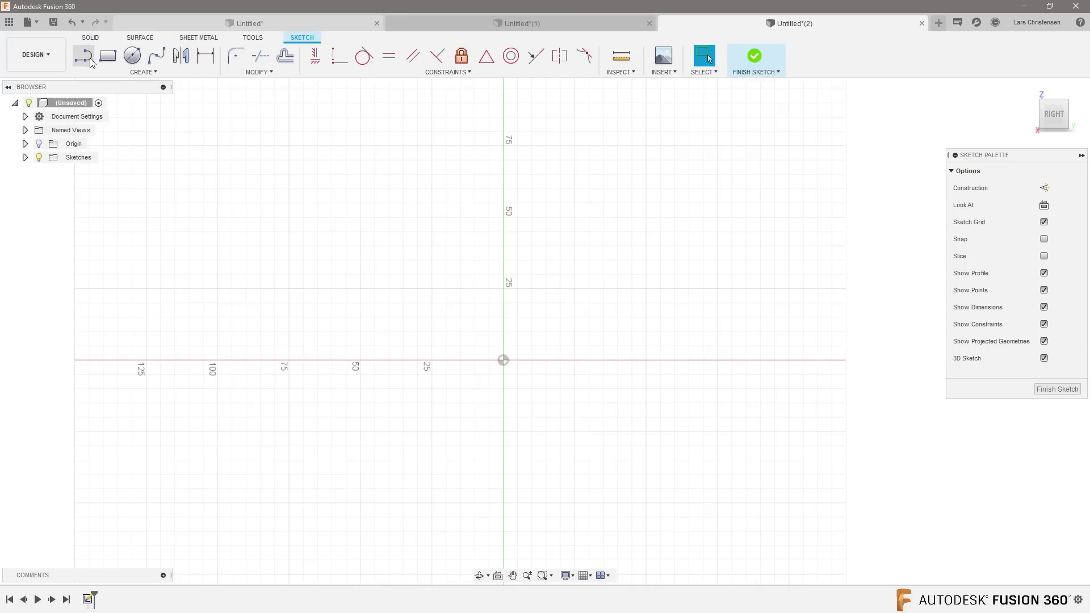
{"action": "left_click_drag", "start_coordinate": [502, 360], "coordinate": [229, 419]}
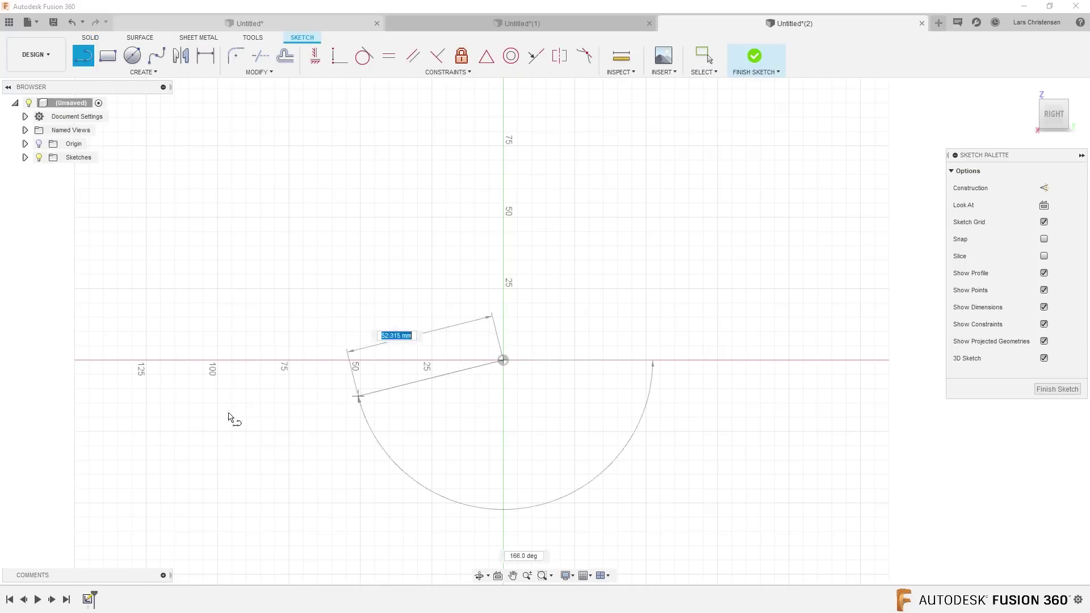
{"action": "left_click", "coordinate": [88, 360]}
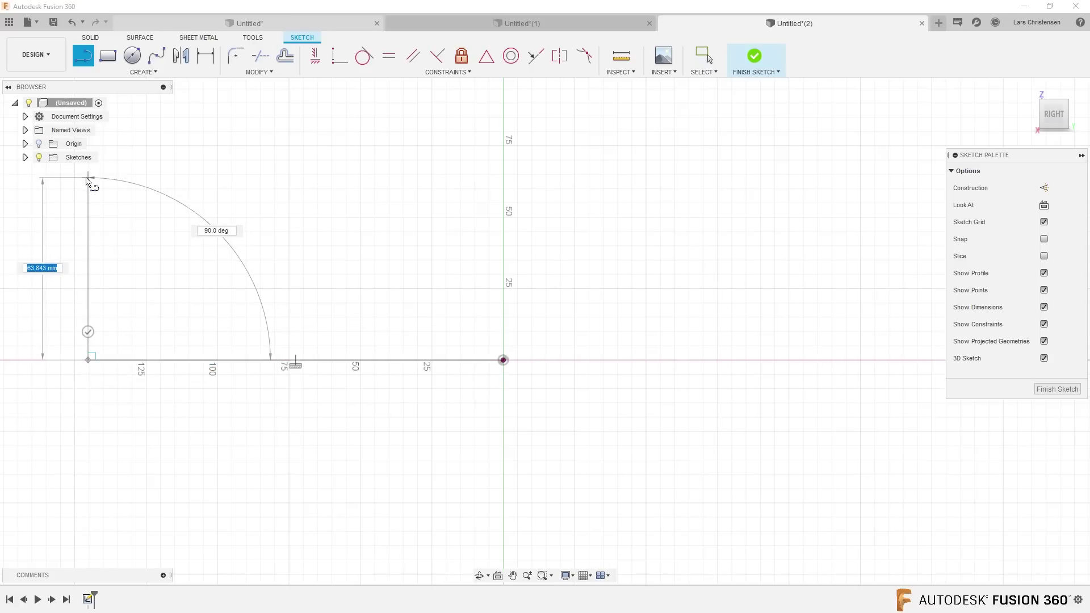
{"action": "left_click", "coordinate": [89, 178]}
{"action": "left_click", "coordinate": [209, 179]}
{"action": "left_click", "coordinate": [209, 282]}
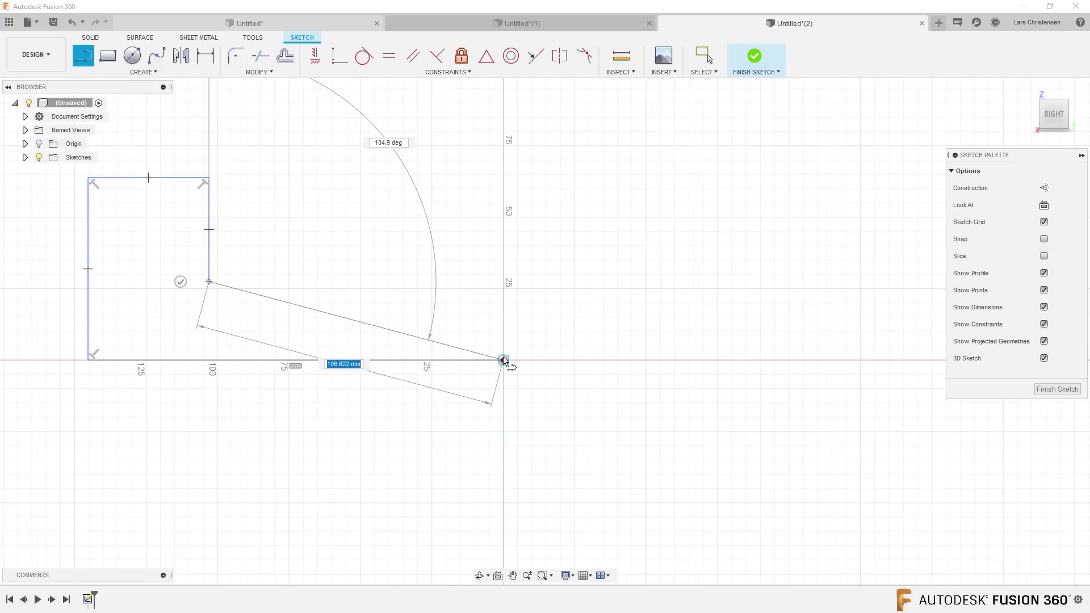
{"action": "left_click", "coordinate": [503, 281]}
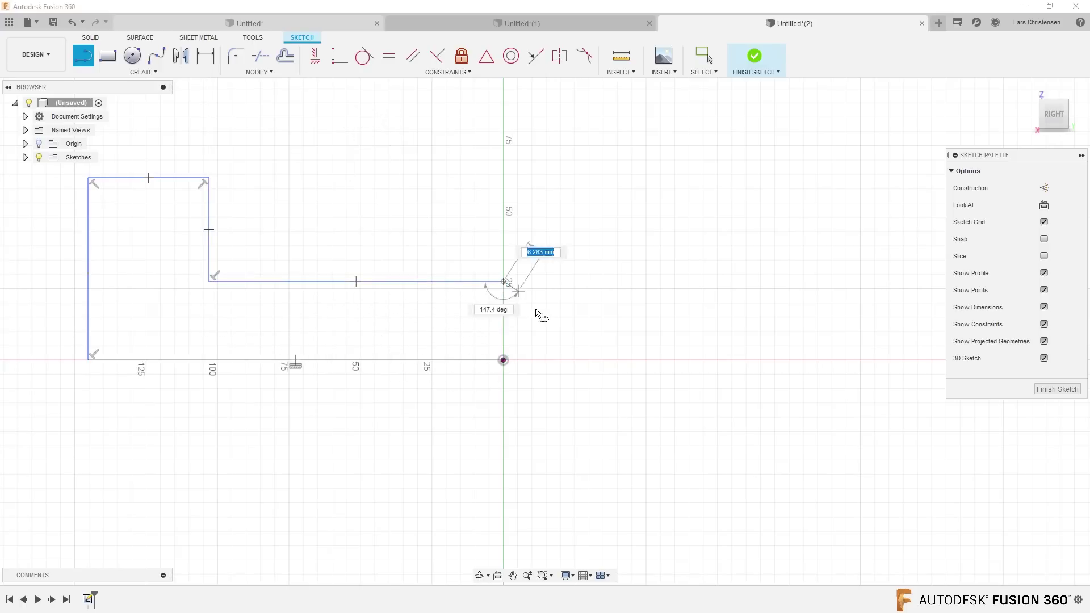
{"action": "left_click", "coordinate": [503, 360]}
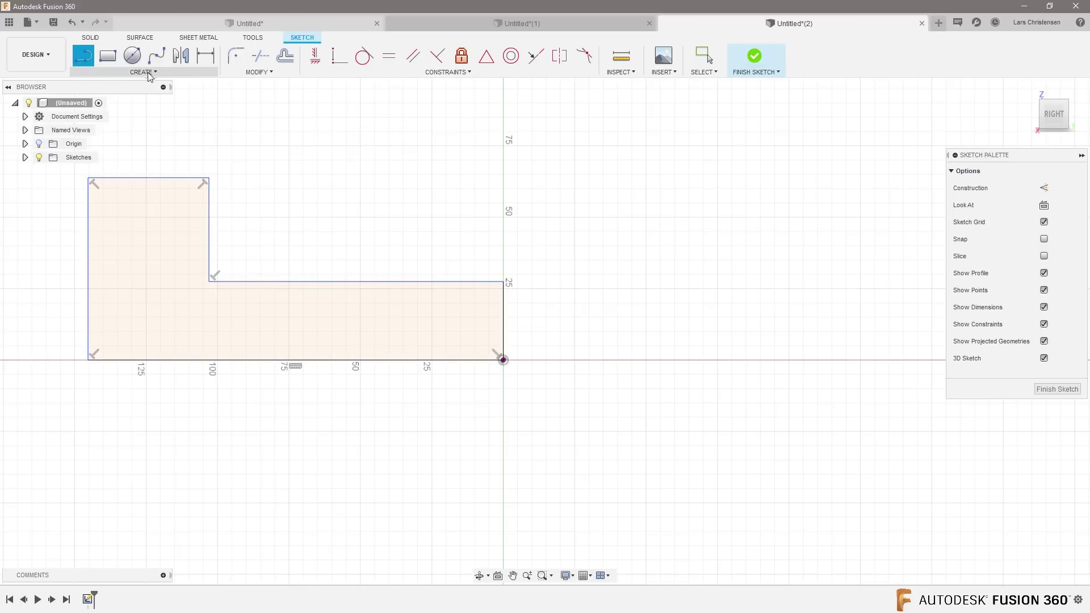
{"action": "left_click", "coordinate": [1057, 389]}
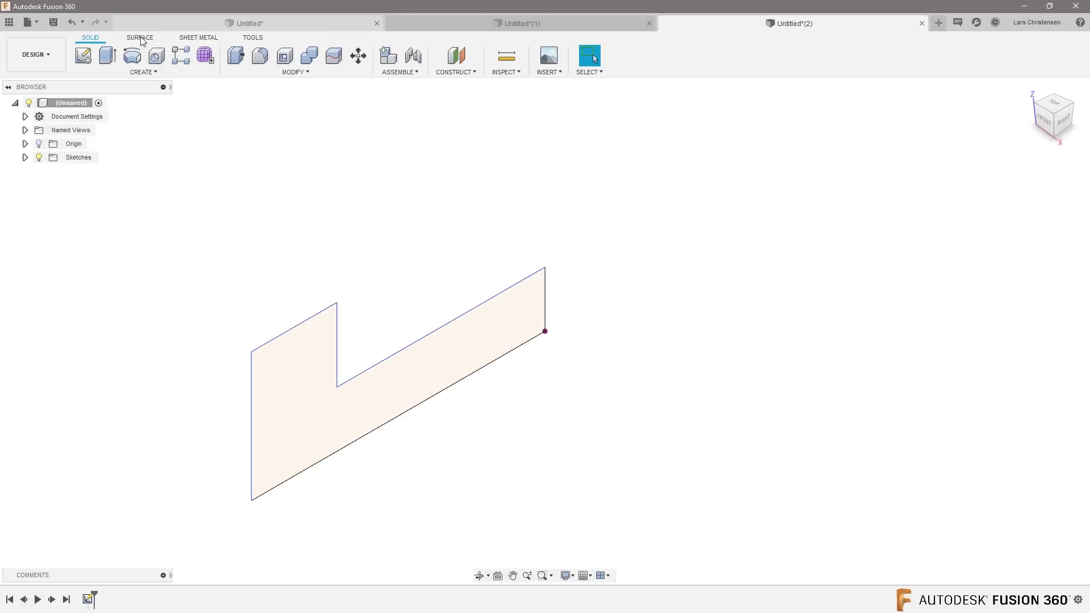
Step: Revolve the profile around its bottom edge to form the stepped shaft
{"action": "left_click", "coordinate": [143, 72]}
{"action": "left_click", "coordinate": [132, 55]}
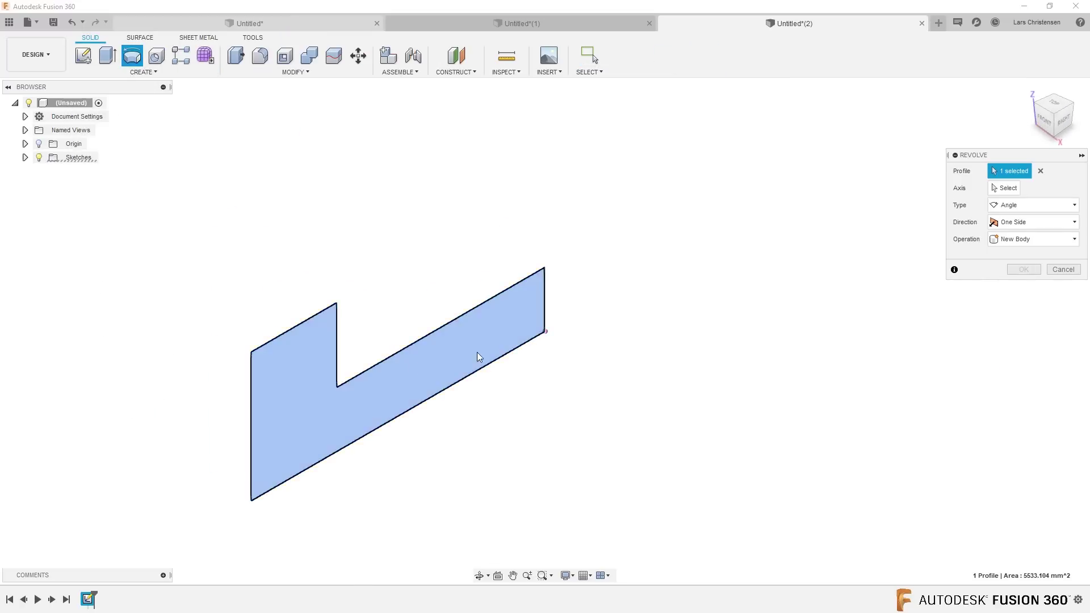
{"action": "left_click", "coordinate": [1004, 188]}
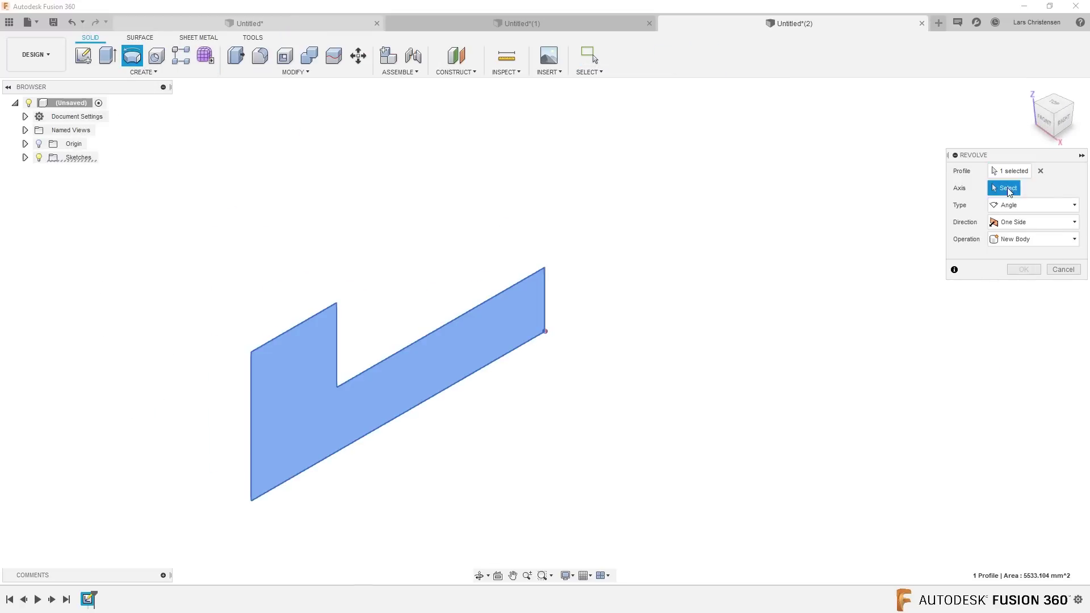
{"action": "left_click", "coordinate": [473, 376]}
{"action": "left_click", "coordinate": [1023, 286]}
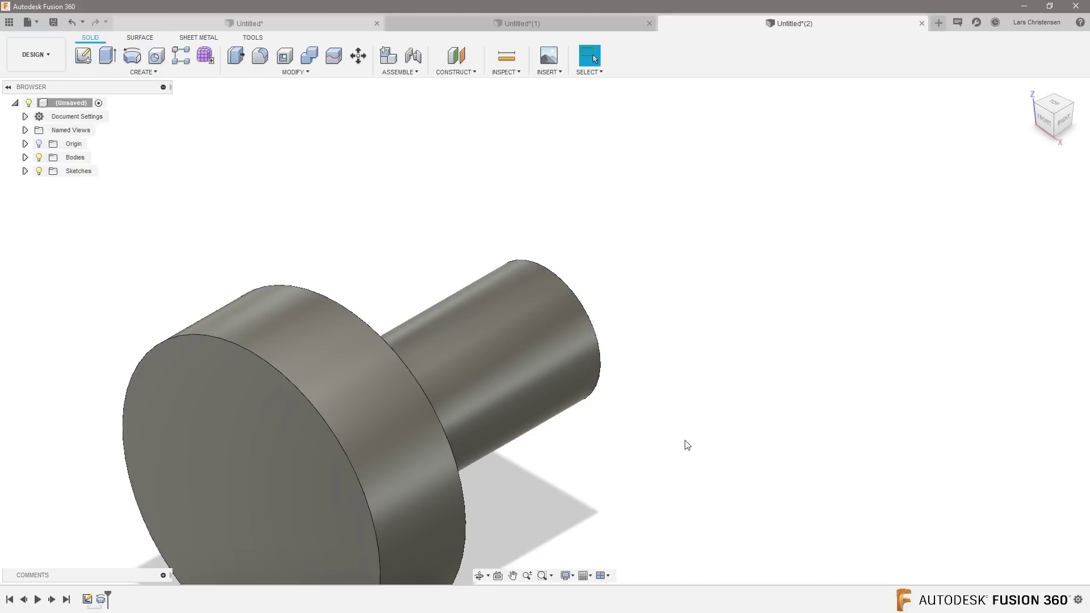
{"action": "middle_click_drag", "start_coordinate": [687, 445], "coordinate": [139, 223], "text": "shift"}
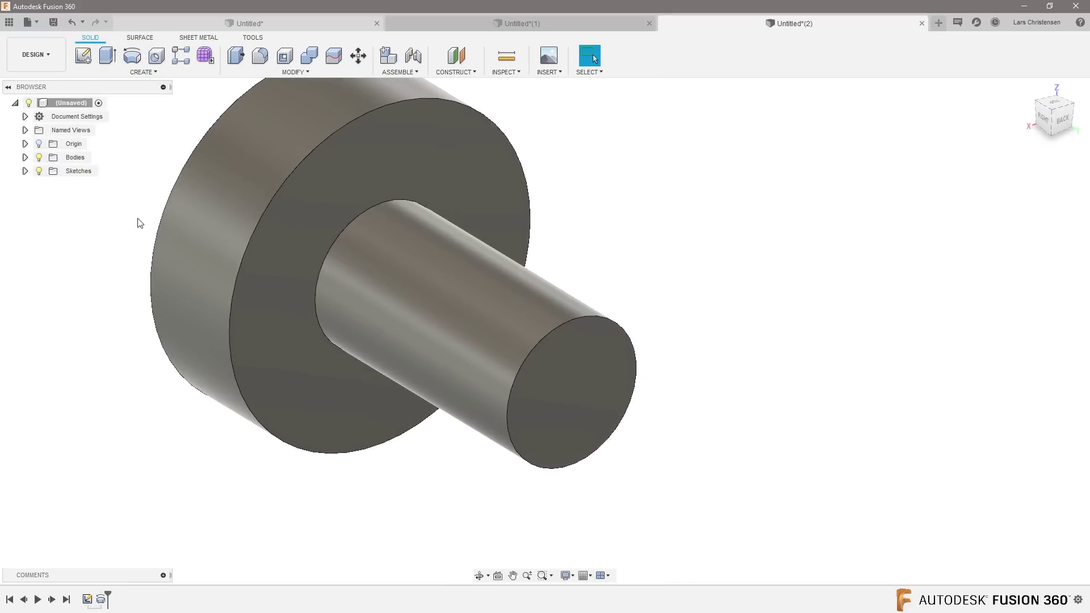
{"action": "left_click", "coordinate": [83, 55]}
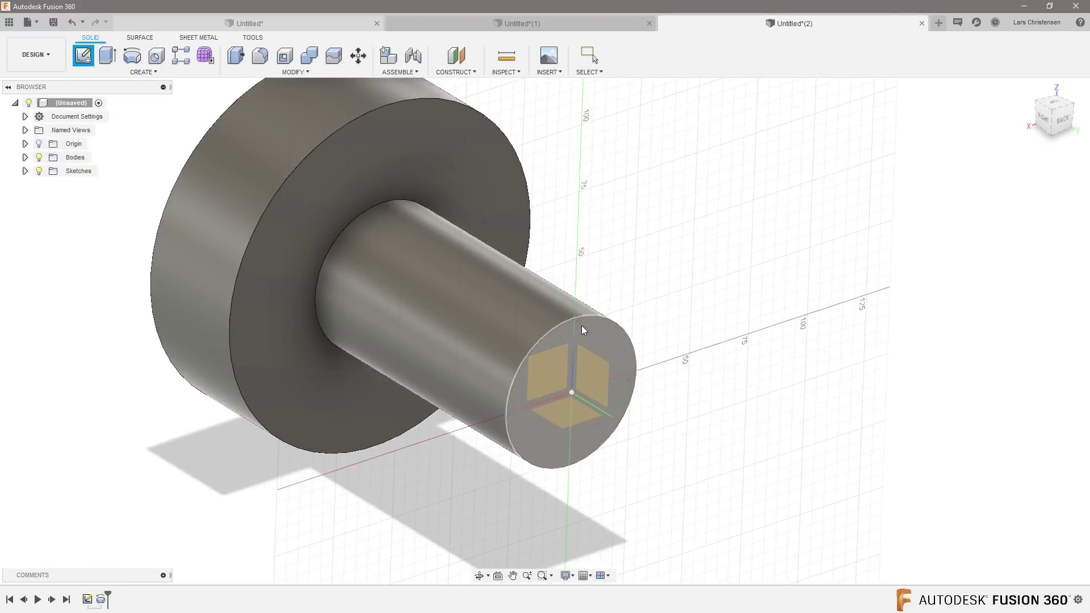
Step: Draw a rectangle on the shaft's narrow end face
{"action": "left_click", "coordinate": [581, 325]}
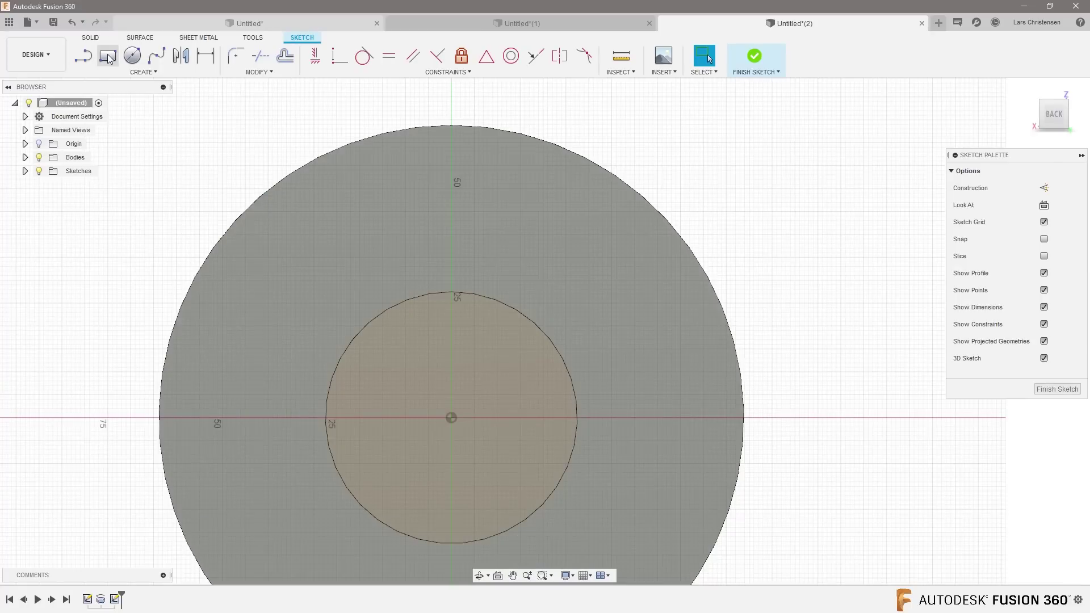
{"action": "left_click", "coordinate": [108, 56]}
{"action": "left_click", "coordinate": [96, 204]}
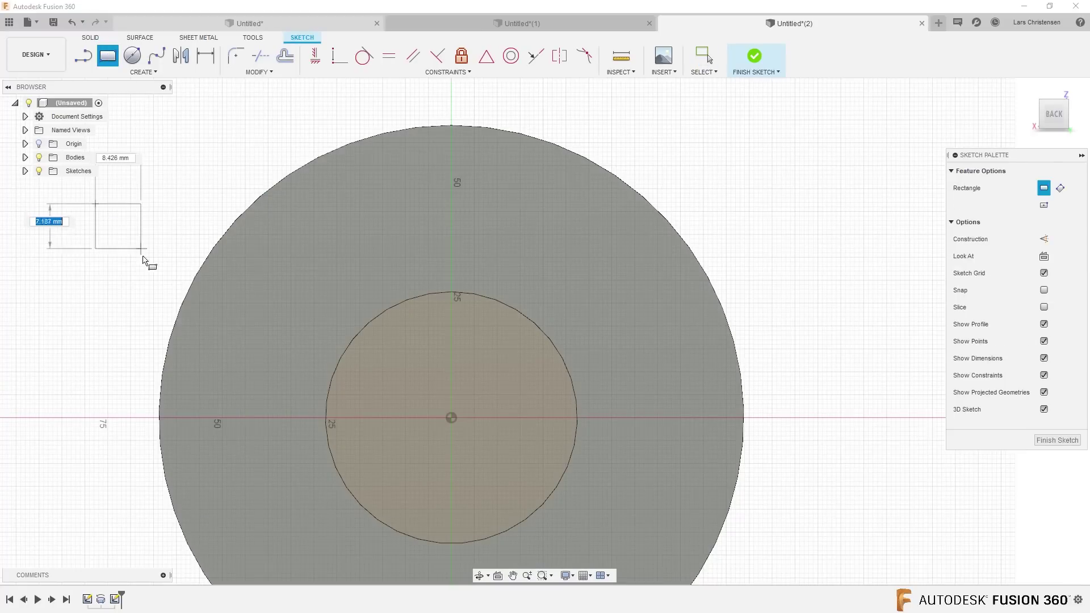
{"action": "left_click", "coordinate": [126, 291]}
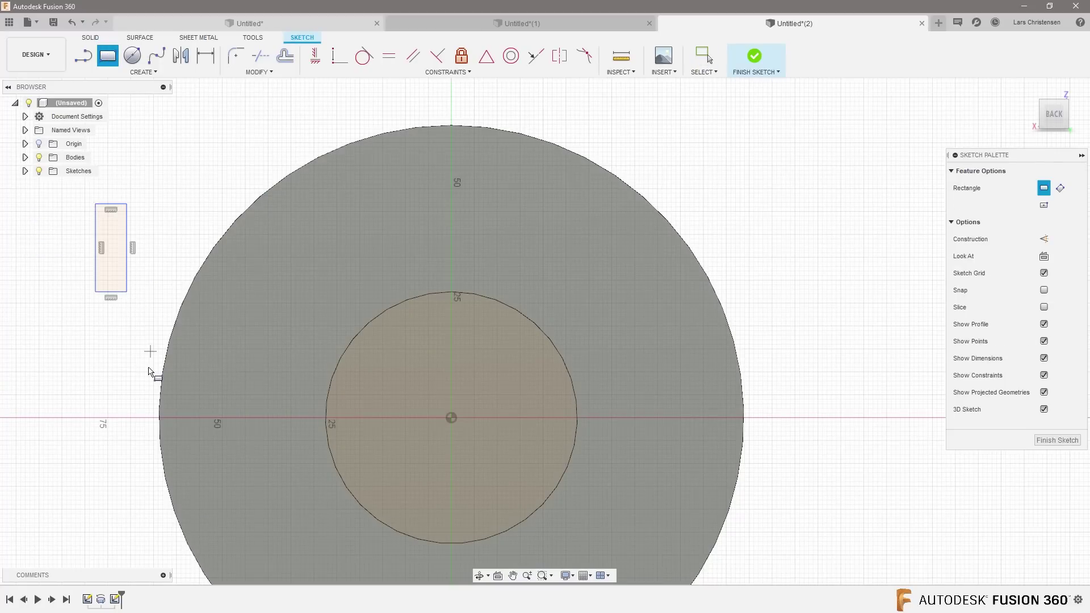
Step: Draw guide lines from the origin to the circle's top and across the rectangle's edge midpoints
{"action": "key", "text": "l"}
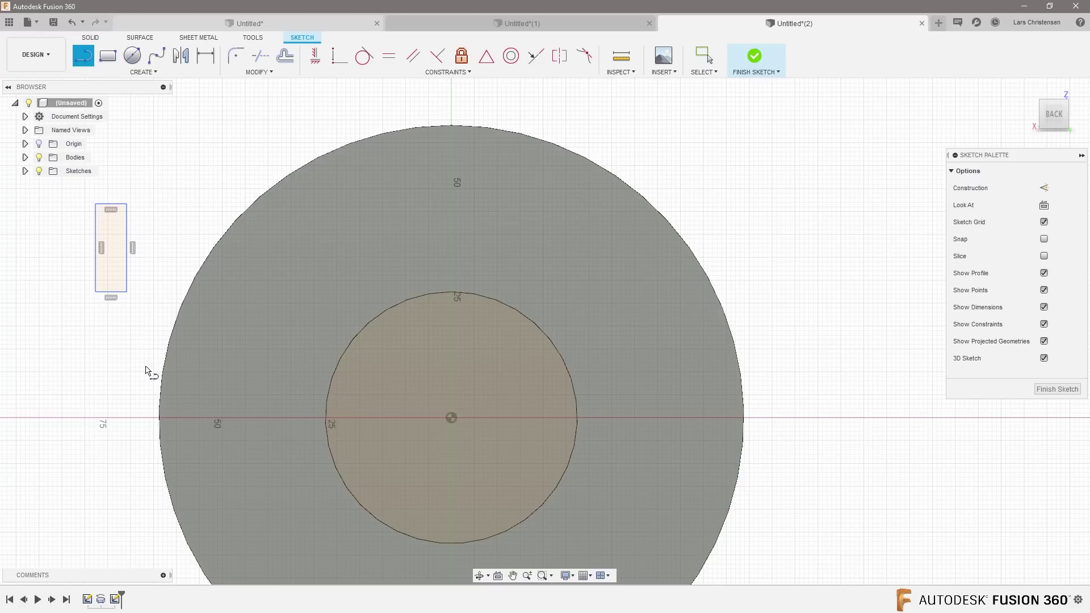
{"action": "left_click", "coordinate": [451, 418]}
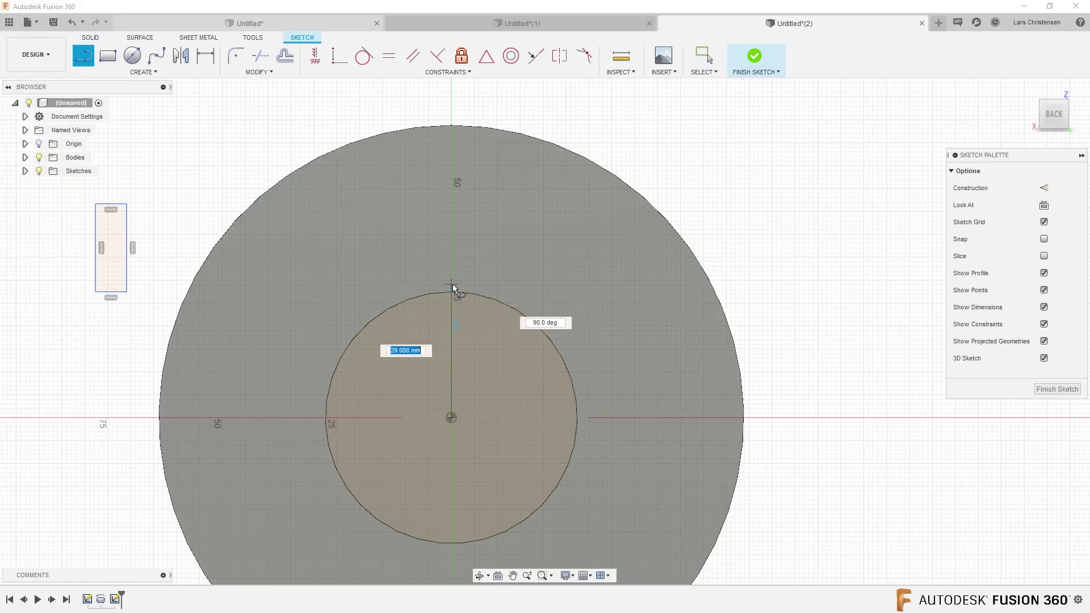
{"action": "double_click", "coordinate": [452, 291]}
{"action": "key", "text": "Escape"}
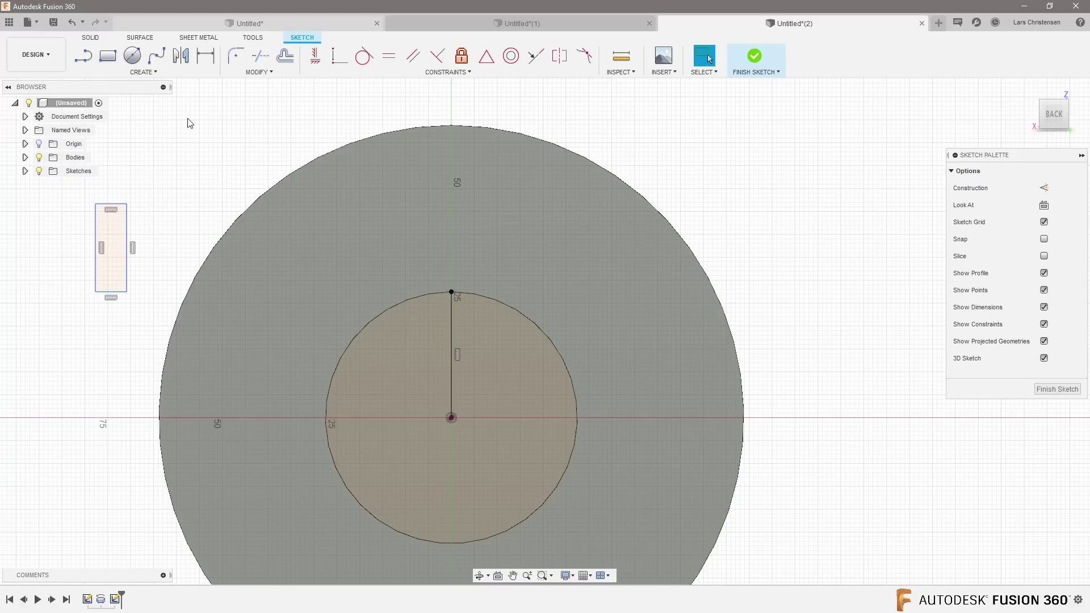
{"action": "key", "text": "l"}
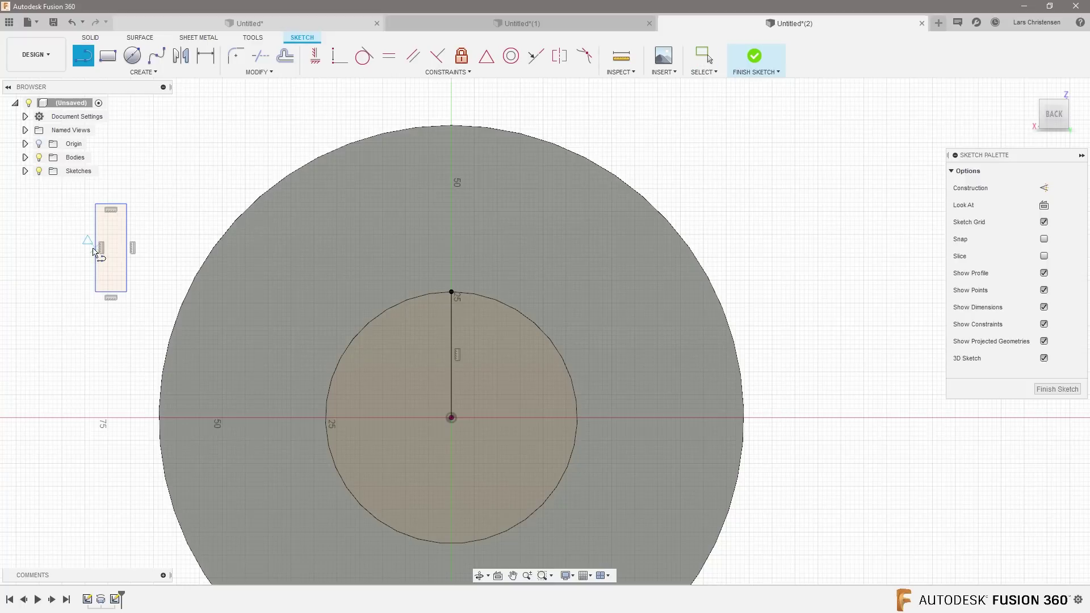
{"action": "left_click", "coordinate": [96, 247]}
{"action": "double_click", "coordinate": [126, 248]}
Step: Centre the rectangle on the circle's top with a Midpoint constraint and begin extruding it
{"action": "left_click", "coordinate": [338, 64]}
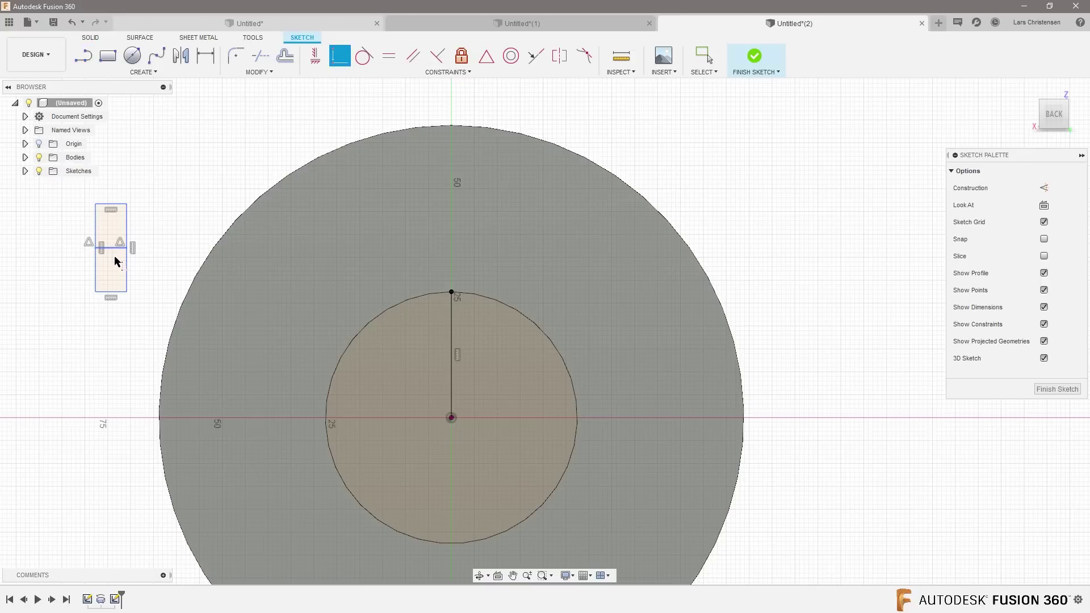
{"action": "scroll", "coordinate": [109, 255], "scroll_direction": "up", "scroll_amount": 5}
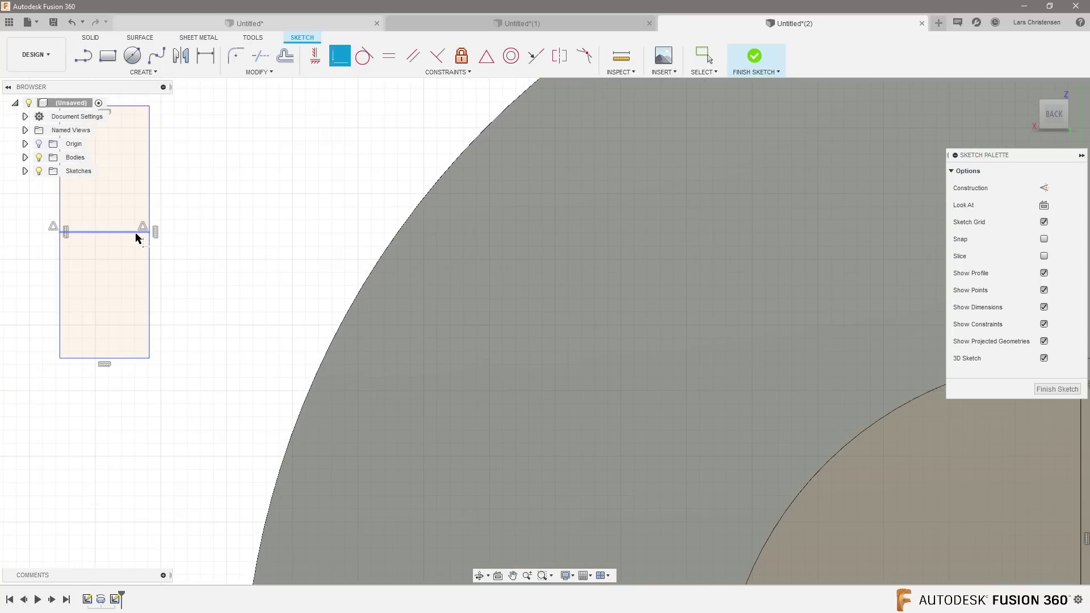
{"action": "left_click", "coordinate": [491, 53]}
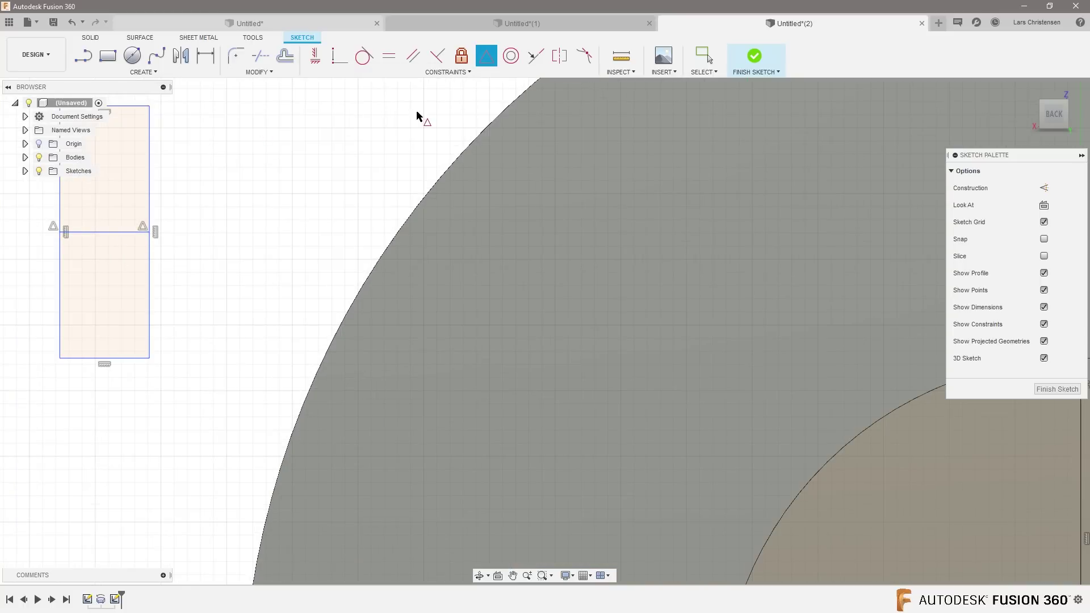
{"action": "left_click", "coordinate": [98, 233]}
{"action": "scroll", "coordinate": [165, 243], "scroll_direction": "down", "scroll_amount": 3}
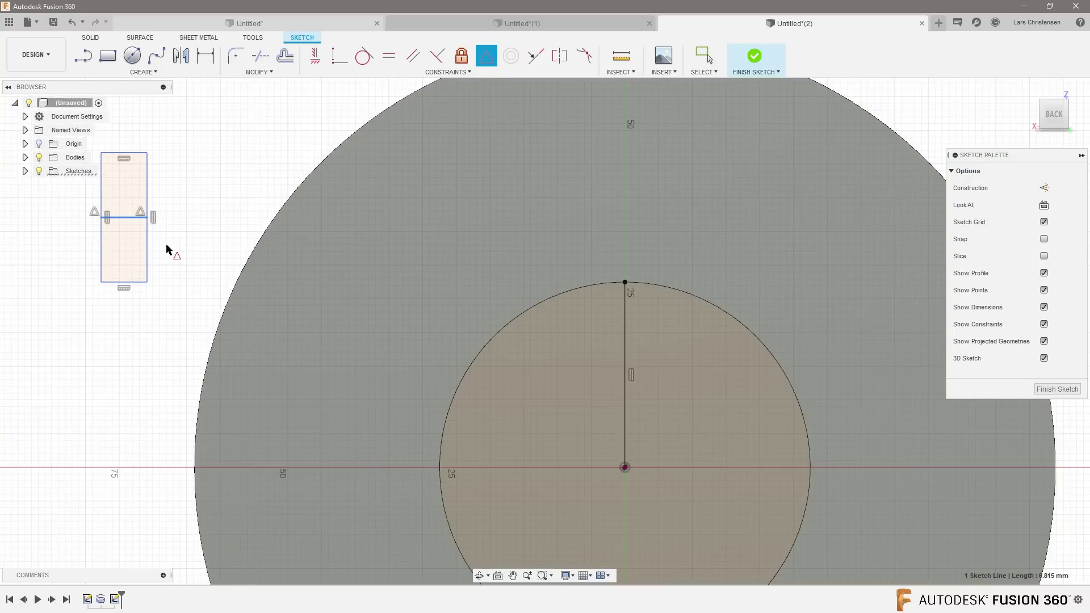
{"action": "left_click", "coordinate": [624, 283]}
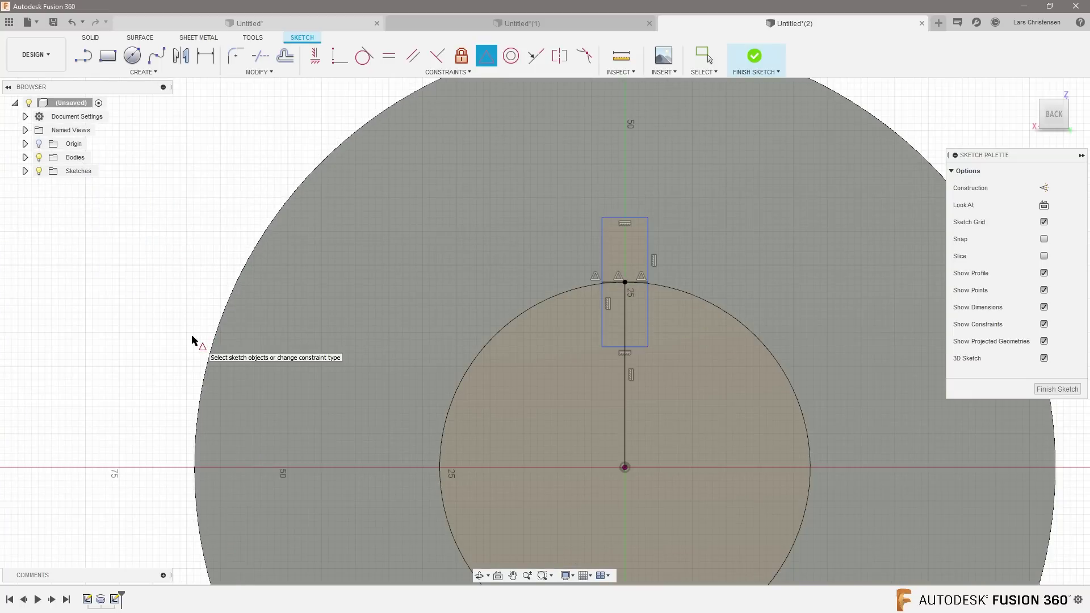
{"action": "key", "text": "e"}
{"action": "left_click", "coordinate": [629, 322]}
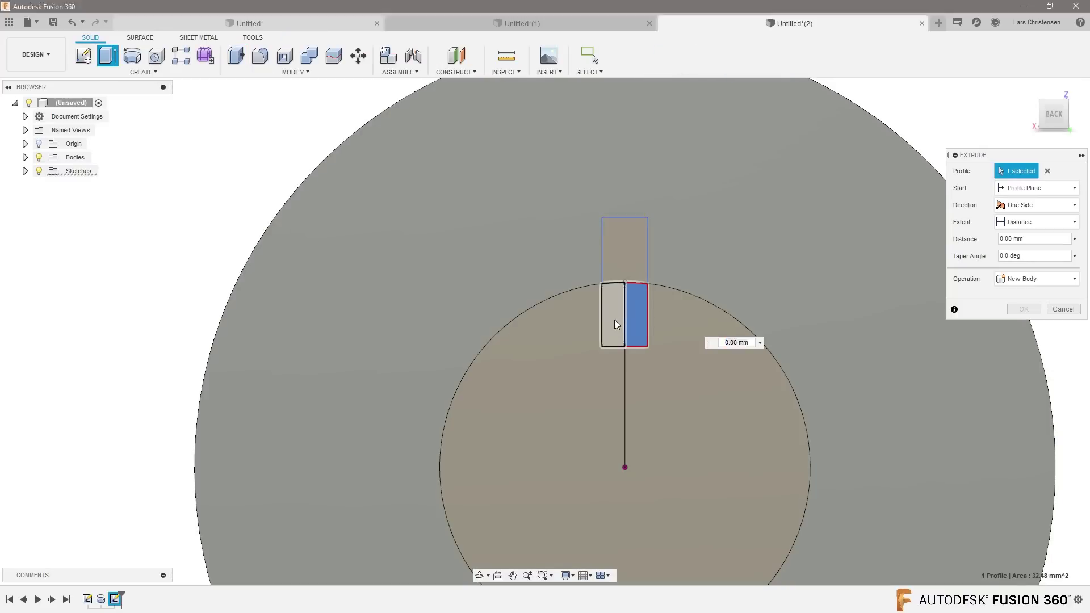
Step: Extrude the key rectangle profiles 46 mm along the shaft as a Join
{"action": "left_click", "coordinate": [614, 323]}
{"action": "left_click", "coordinate": [628, 259]}
{"action": "middle_click_drag", "start_coordinate": [727, 342], "coordinate": [616, 287], "text": "shift"}
{"action": "left_click_drag", "start_coordinate": [606, 283], "coordinate": [426, 195]}
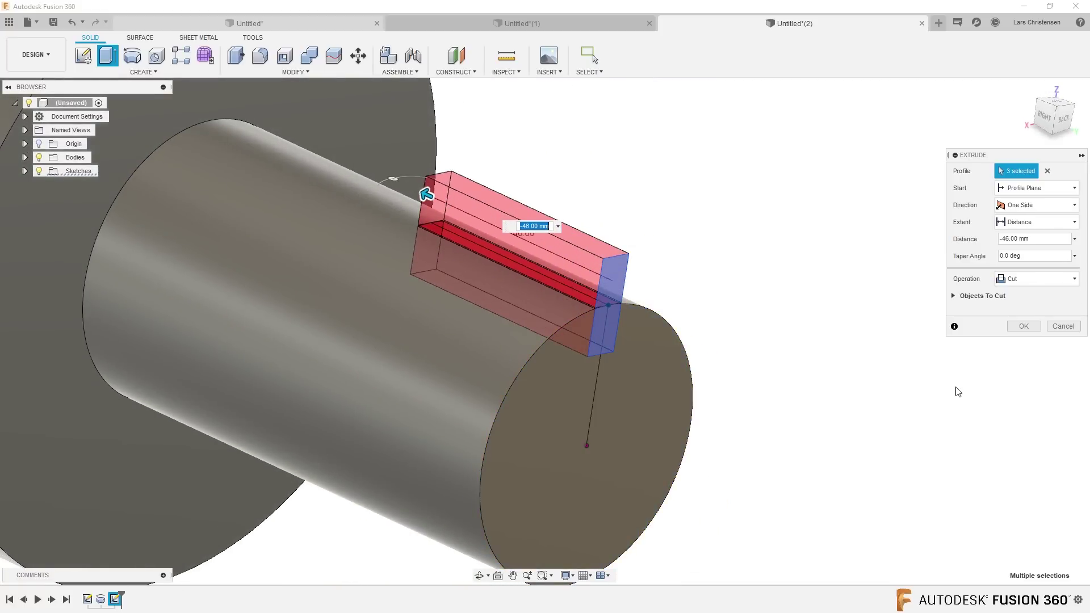
{"action": "middle_click_drag", "start_coordinate": [1024, 389], "coordinate": [763, 295], "text": "shift"}
{"action": "left_click", "coordinate": [1028, 279]}
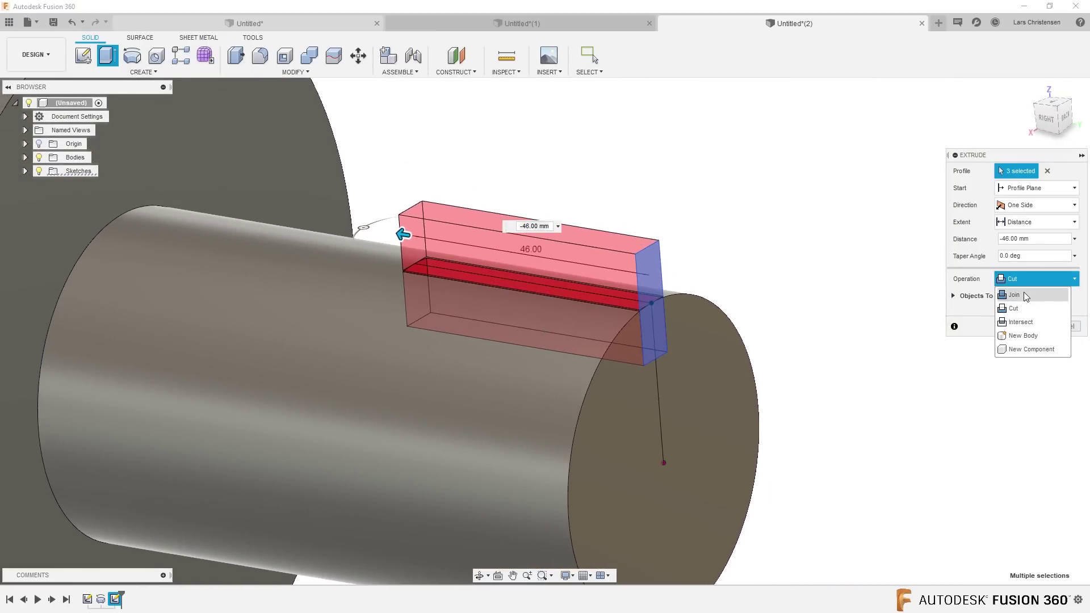
{"action": "left_click", "coordinate": [1026, 295]}
{"action": "middle_click_drag", "start_coordinate": [895, 323], "coordinate": [454, 510], "text": "shift"}
{"action": "left_click", "coordinate": [1023, 309]}
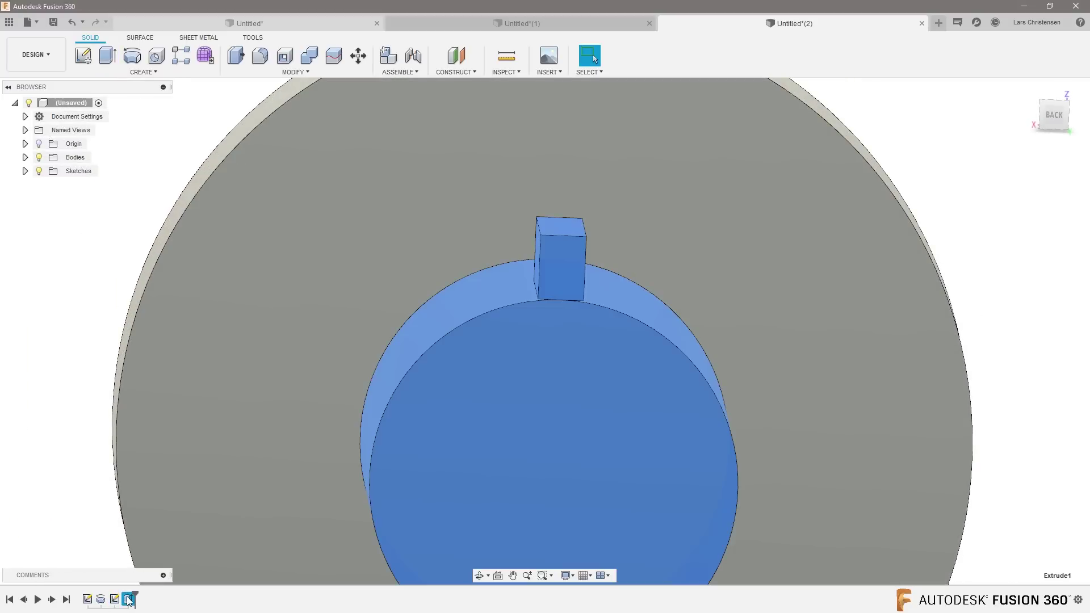
{"action": "right_click", "coordinate": [116, 599]}
Step: Edit the key sketch to lower the rectangle's top edge, shortening its height
{"action": "left_click", "coordinate": [148, 482]}
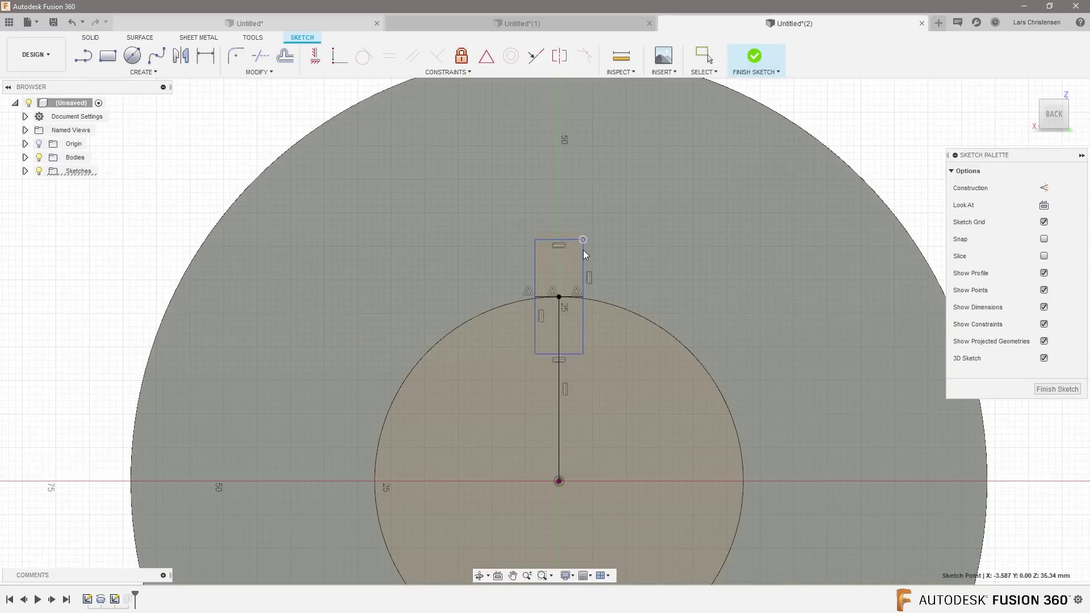
{"action": "left_click_drag", "start_coordinate": [583, 249], "coordinate": [581, 271]}
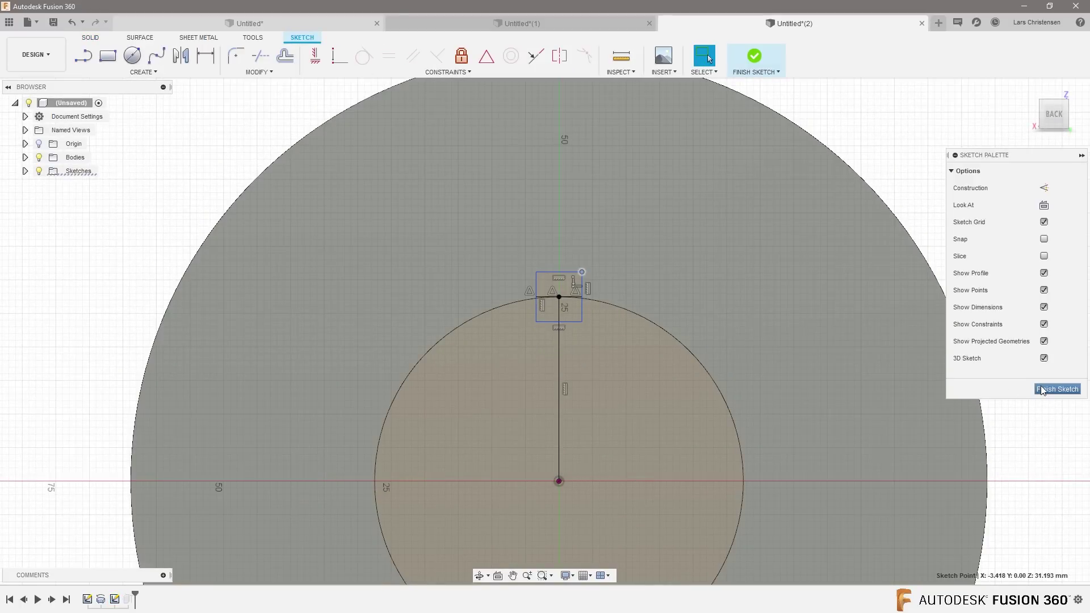
{"action": "left_click", "coordinate": [1042, 390]}
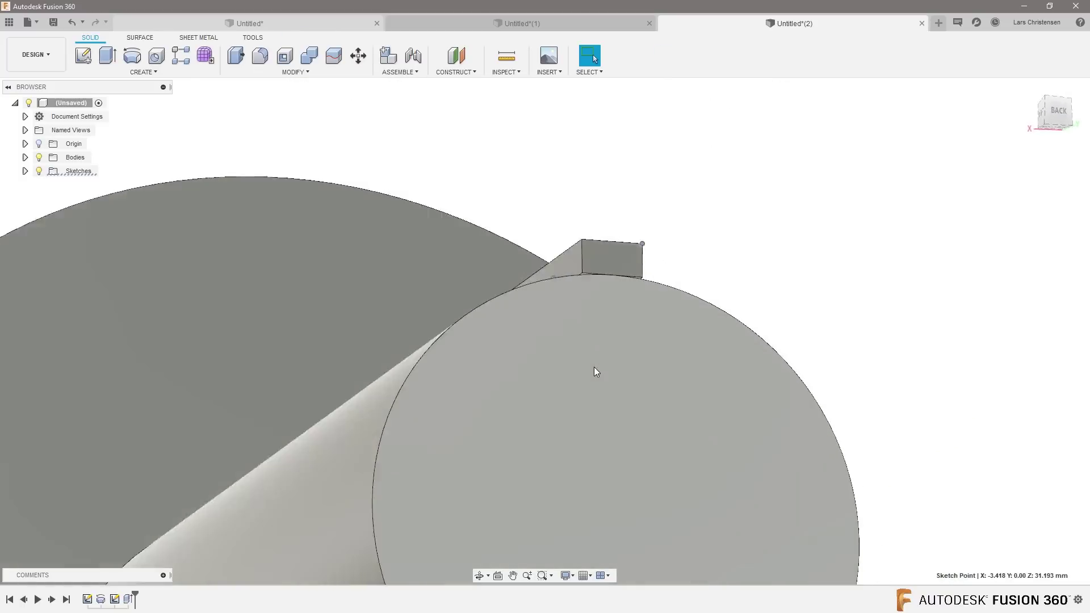
{"action": "middle_click_drag", "start_coordinate": [593, 370], "coordinate": [640, 297], "text": "shift"}
{"action": "scroll", "coordinate": [664, 262], "scroll_direction": "up", "scroll_amount": 5}
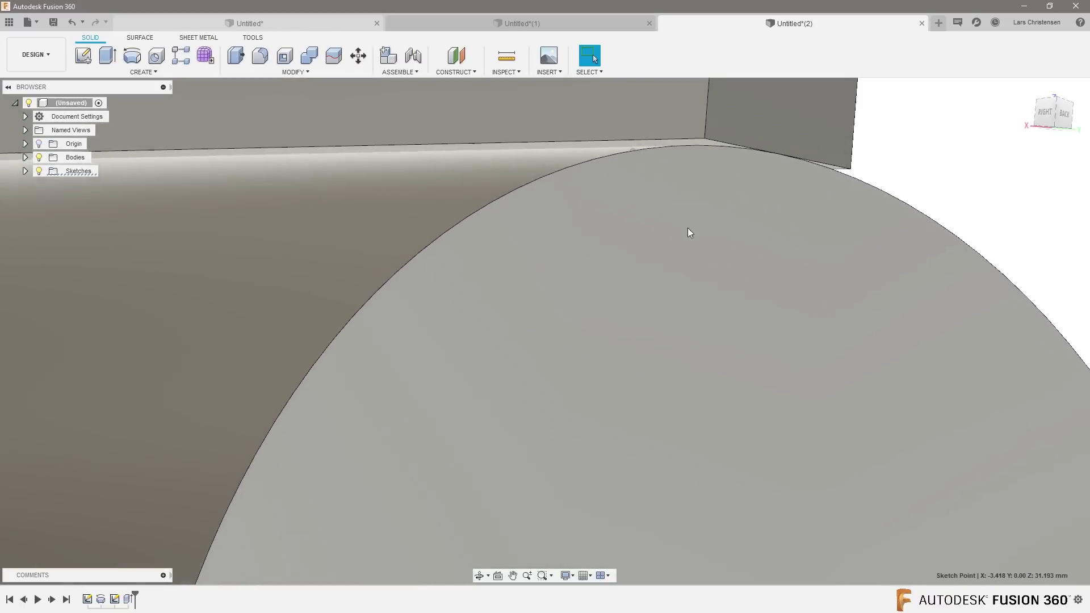
{"action": "middle_click_drag", "start_coordinate": [689, 232], "coordinate": [589, 331], "text": "shift"}
{"action": "scroll", "coordinate": [589, 331], "scroll_direction": "down", "scroll_amount": 5}
Step: Reselect all the key sketch regions in the extrude feature and apply the revised extrusion
{"action": "right_click", "coordinate": [128, 599]}
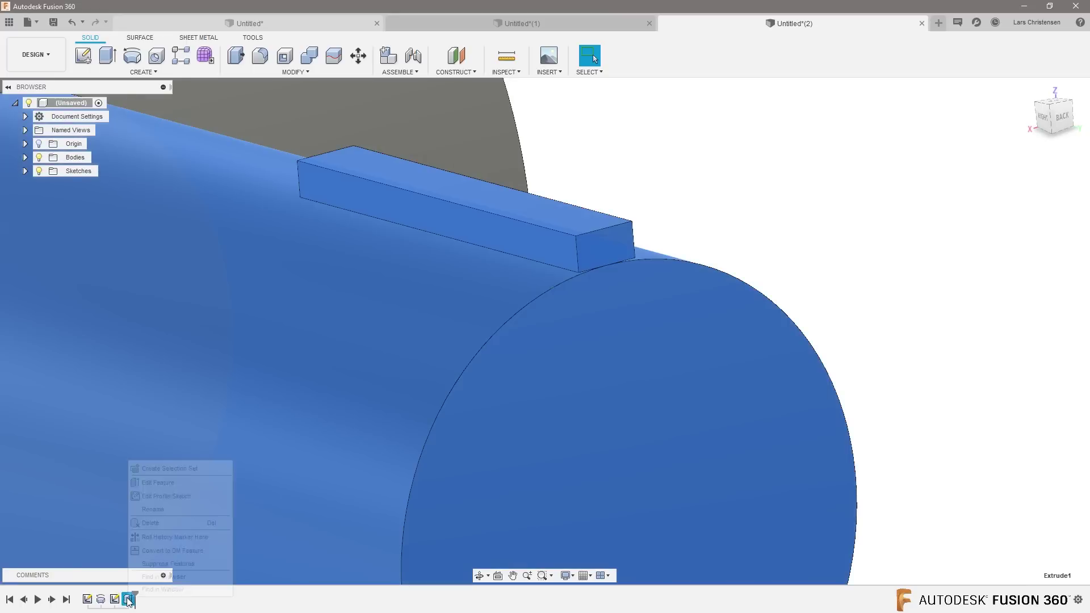
{"action": "left_click", "coordinate": [148, 482]}
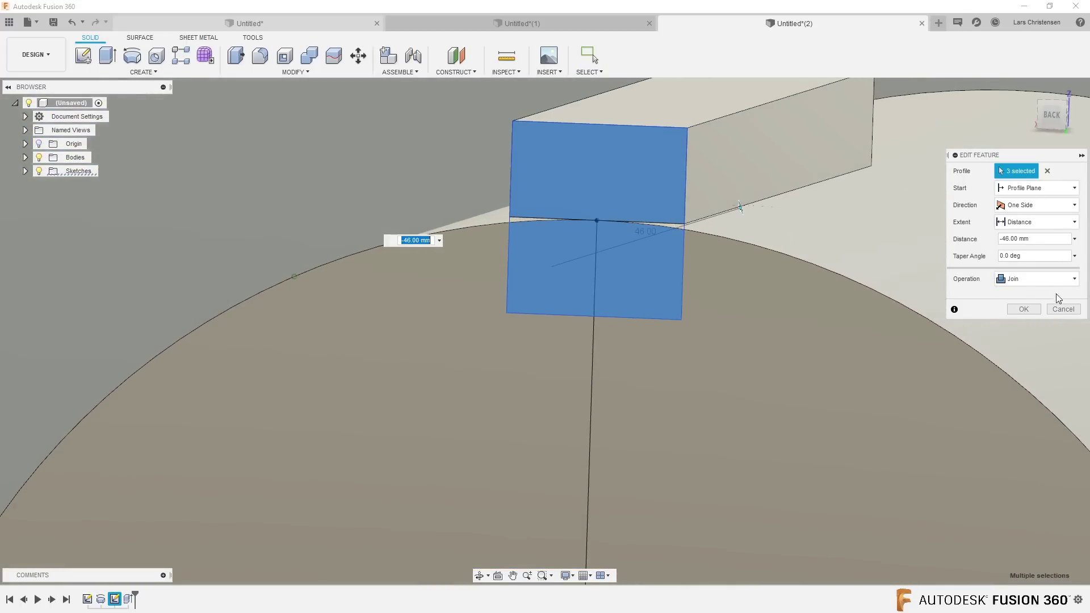
{"action": "left_click", "coordinate": [1047, 171]}
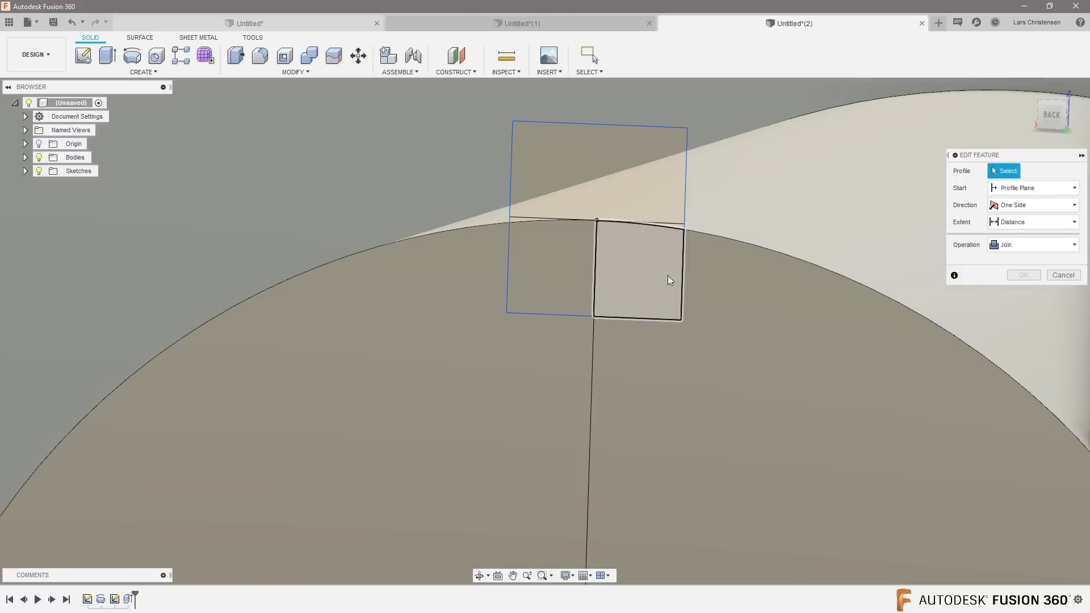
{"action": "left_click", "coordinate": [668, 275]}
{"action": "left_click", "coordinate": [559, 268]}
{"action": "left_click", "coordinate": [571, 163]}
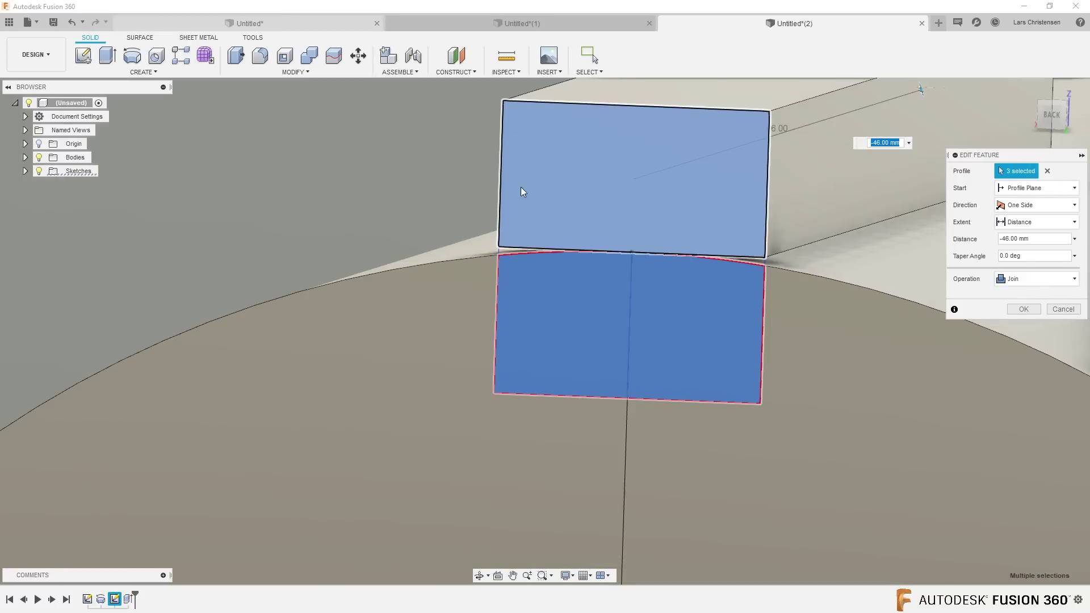
{"action": "left_click", "coordinate": [488, 284]}
{"action": "left_click", "coordinate": [851, 309]}
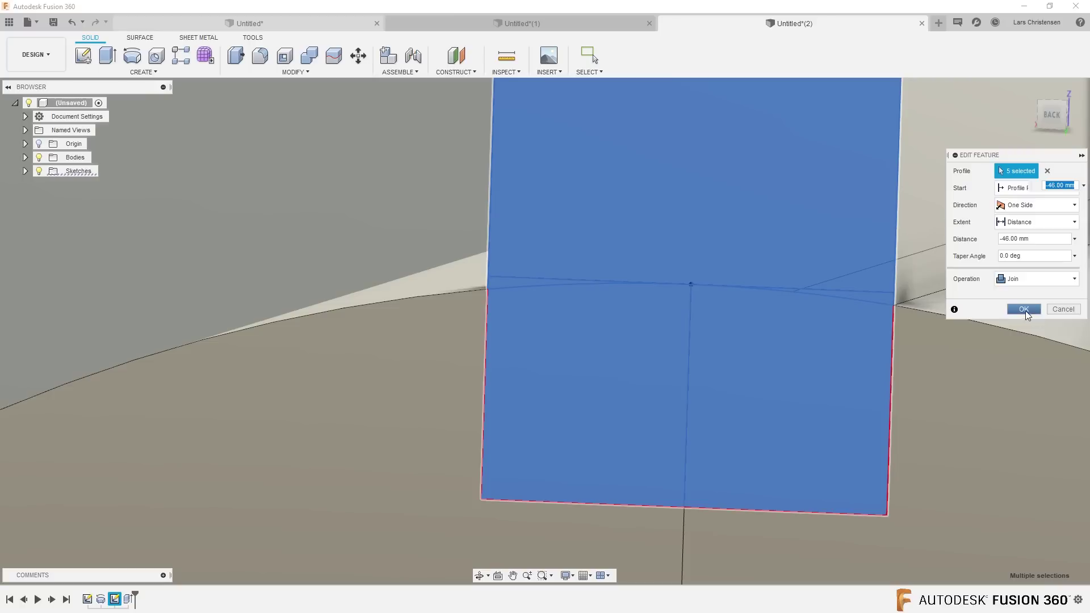
{"action": "left_click", "coordinate": [1024, 308]}
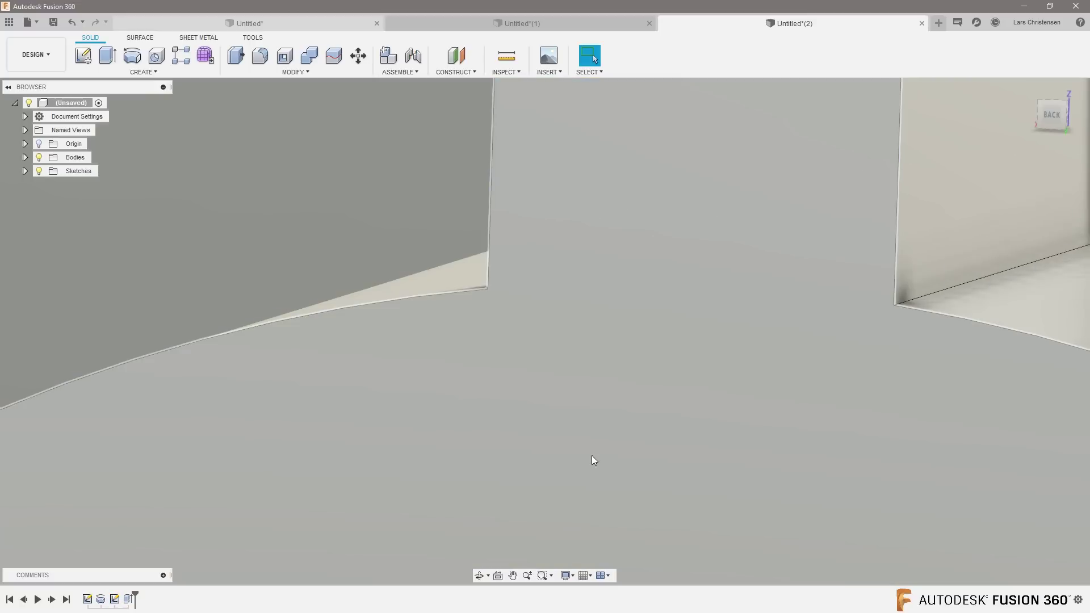
{"action": "scroll", "coordinate": [591, 455], "scroll_direction": "down", "scroll_amount": 3}
{"action": "scroll", "coordinate": [515, 434], "scroll_direction": "down", "scroll_amount": 1}
{"action": "middle_click_drag", "start_coordinate": [769, 428], "coordinate": [739, 432], "text": "shift"}
Step: Return to the home view and switch the ViewCube projection to Perspective
{"action": "key", "text": "F6"}
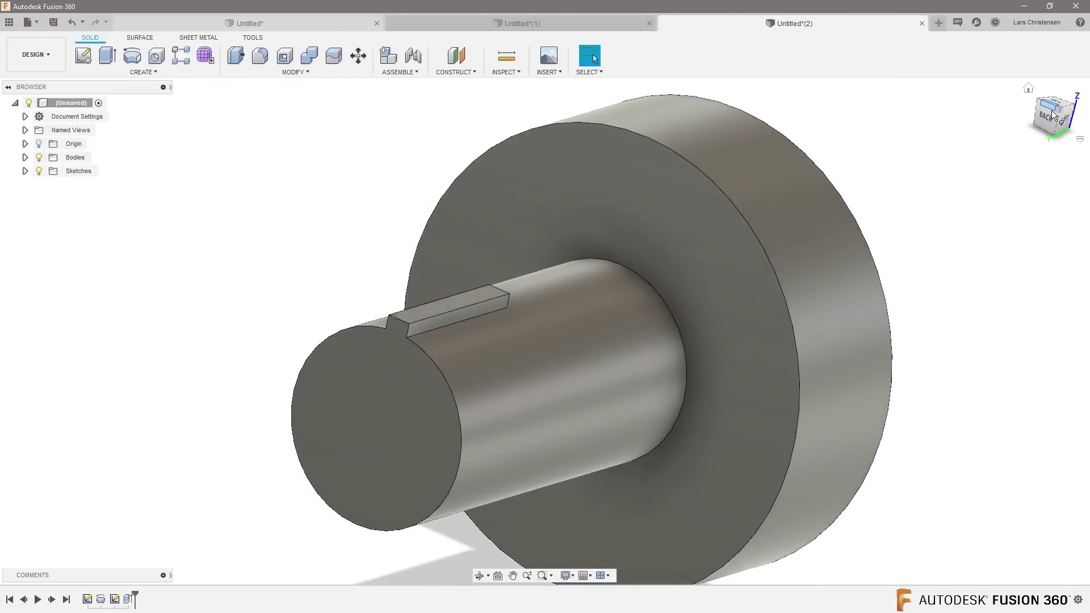
{"action": "right_click", "coordinate": [1053, 115]}
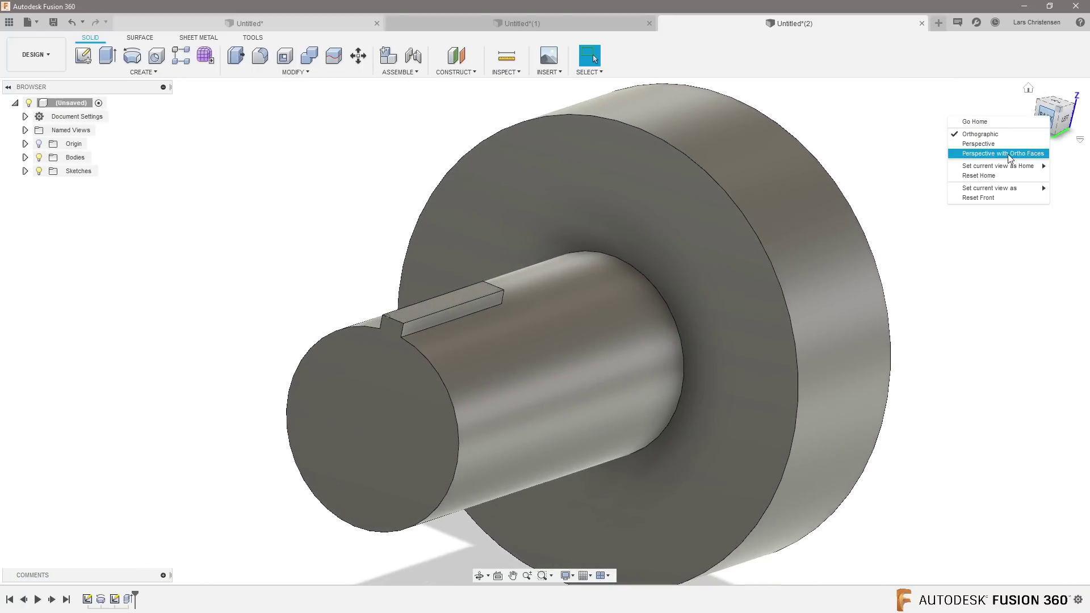
{"action": "left_click", "coordinate": [863, 162]}
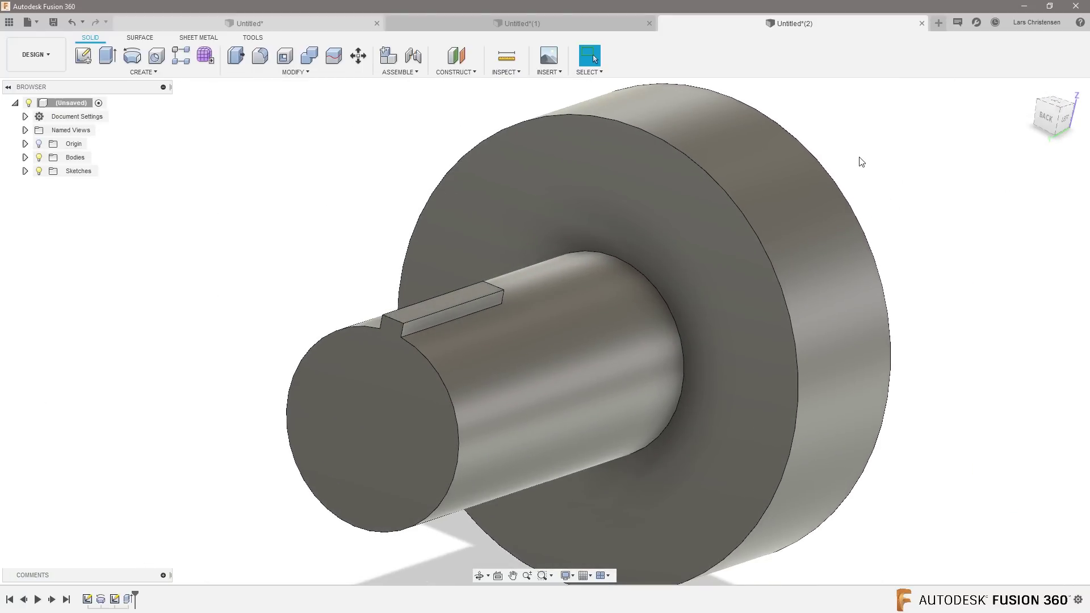
{"action": "right_click", "coordinate": [1043, 118]}
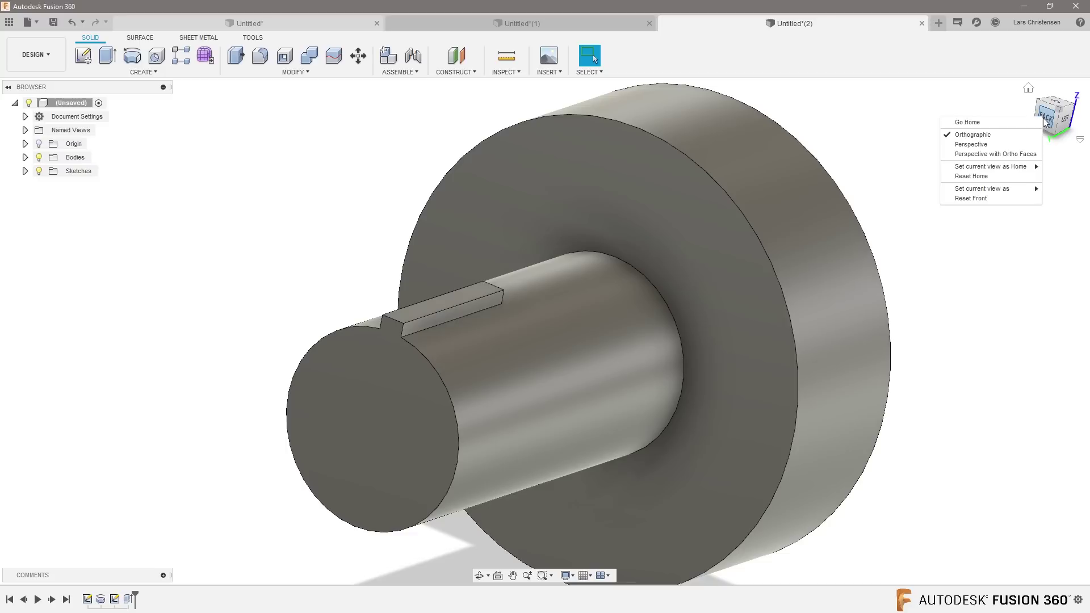
{"action": "left_click", "coordinate": [1003, 155]}
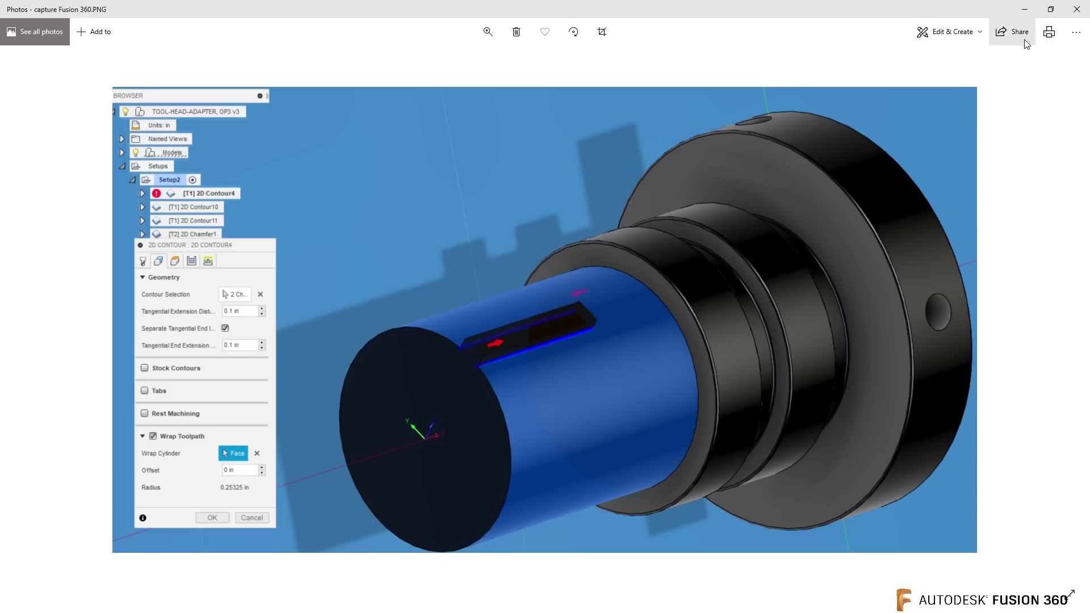
Step: Close the screenshot and switch to the Manufacture workspace
{"action": "left_click", "coordinate": [1077, 9]}
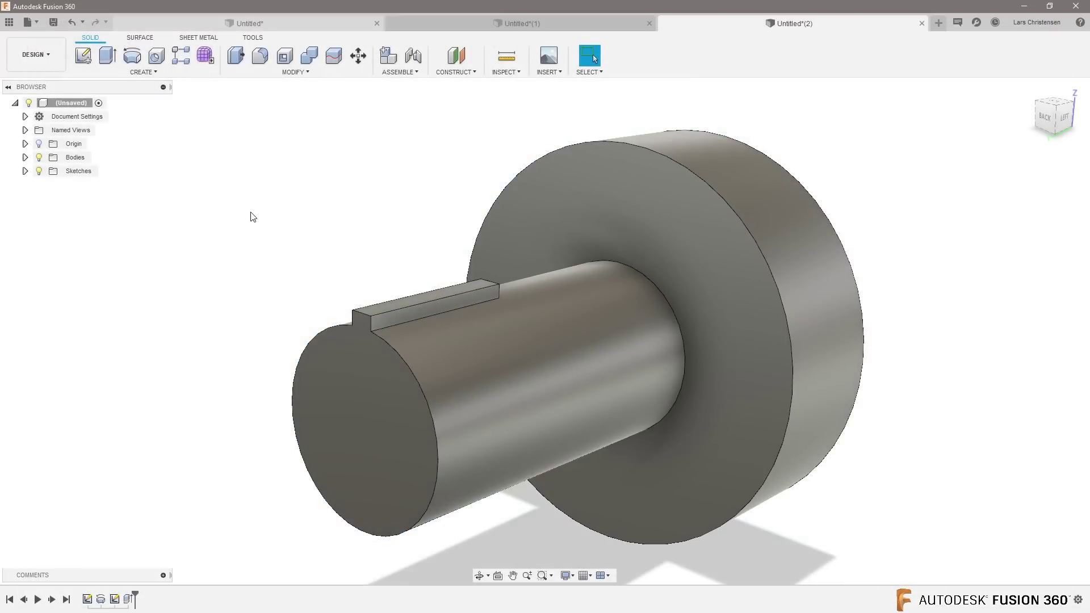
{"action": "middle_click_drag", "start_coordinate": [253, 216], "coordinate": [433, 266], "text": "shift"}
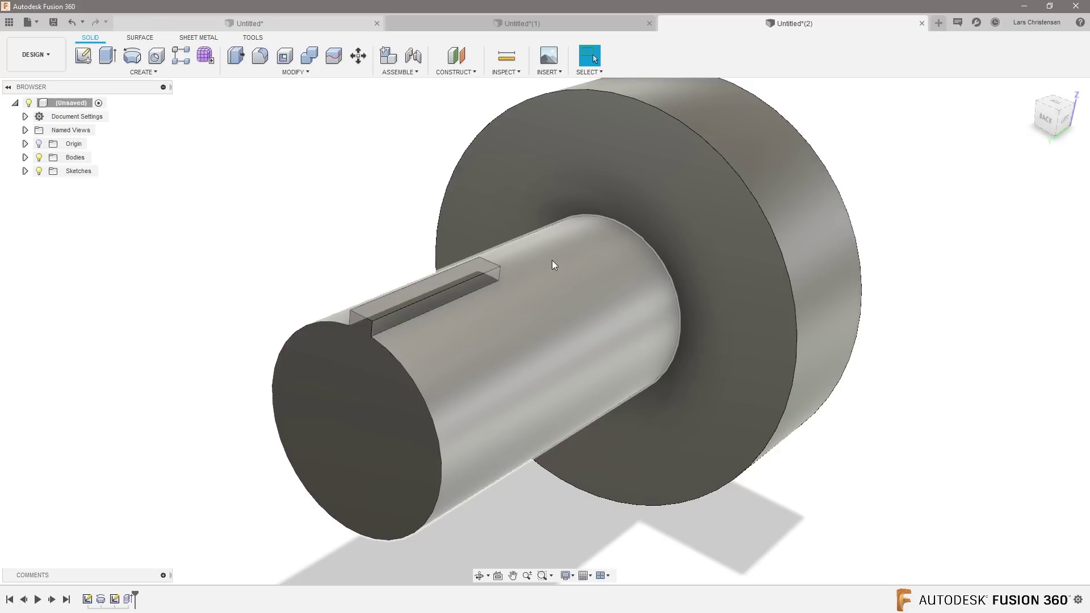
{"action": "left_click", "coordinate": [46, 56]}
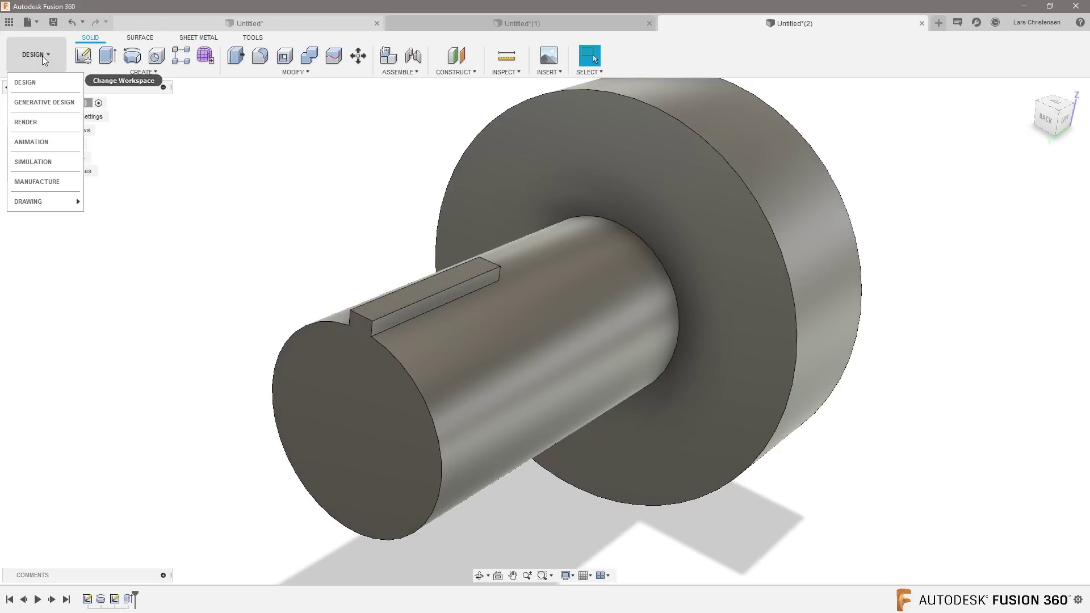
{"action": "left_click", "coordinate": [44, 181]}
Step: Create Setup1 with the Turning or mill/turn operation type
{"action": "left_click", "coordinate": [83, 55]}
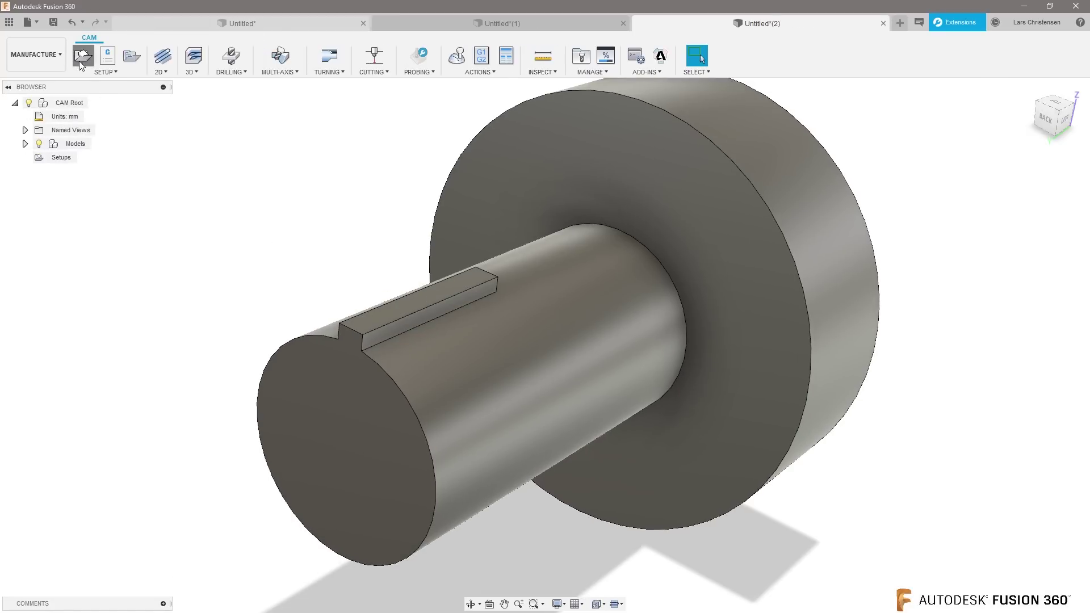
{"action": "left_click", "coordinate": [1039, 204]}
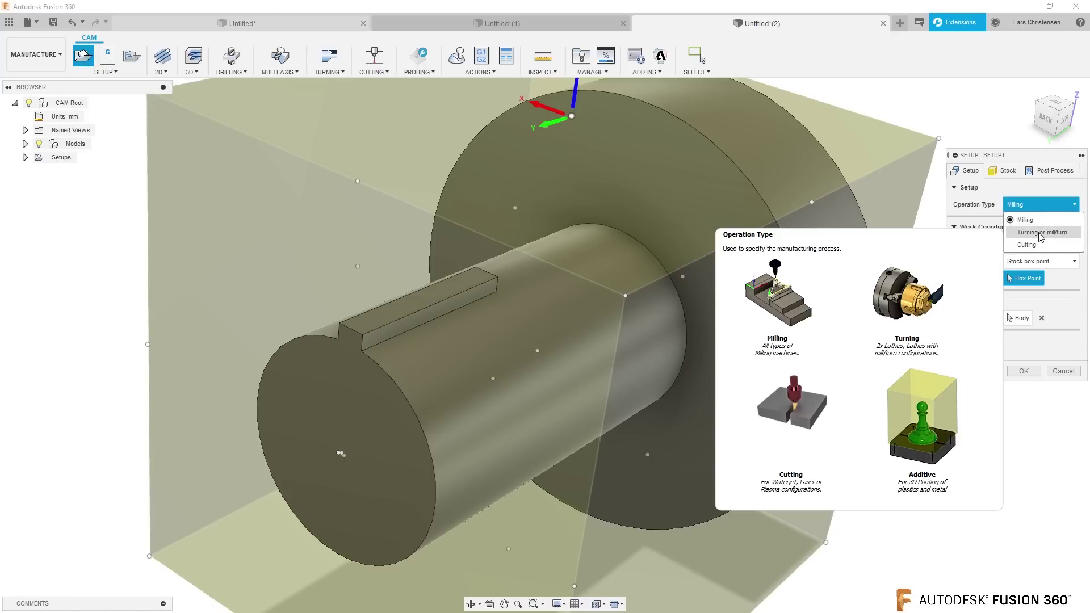
{"action": "left_click", "coordinate": [1040, 237]}
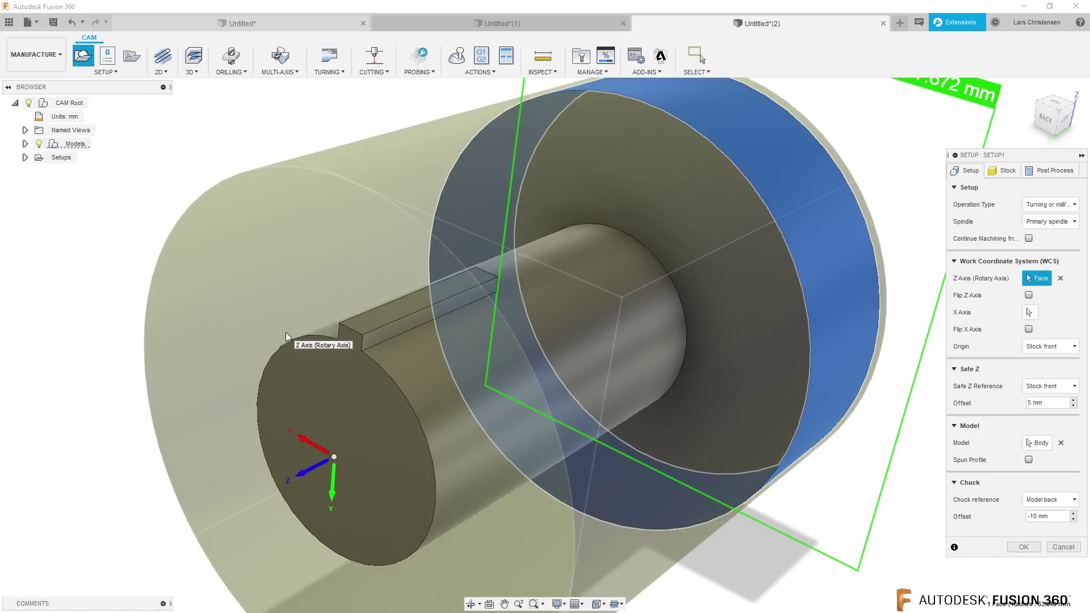
{"action": "left_click", "coordinate": [1011, 550]}
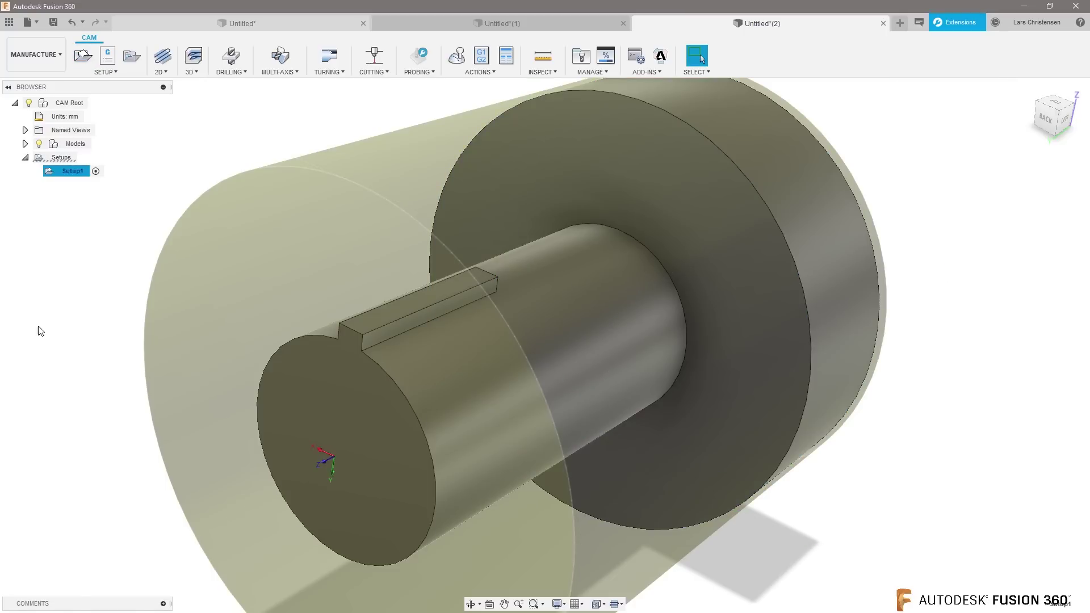
Step: Start a new 2D Contour operation from the 2D menu
{"action": "left_click", "coordinate": [170, 74]}
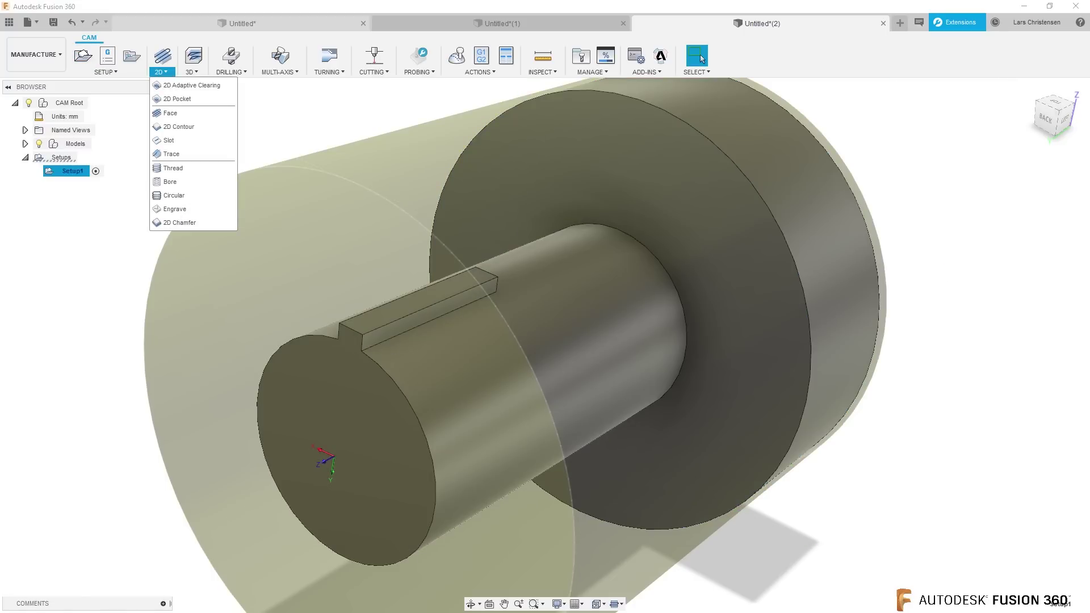
{"action": "key", "text": "Escape"}
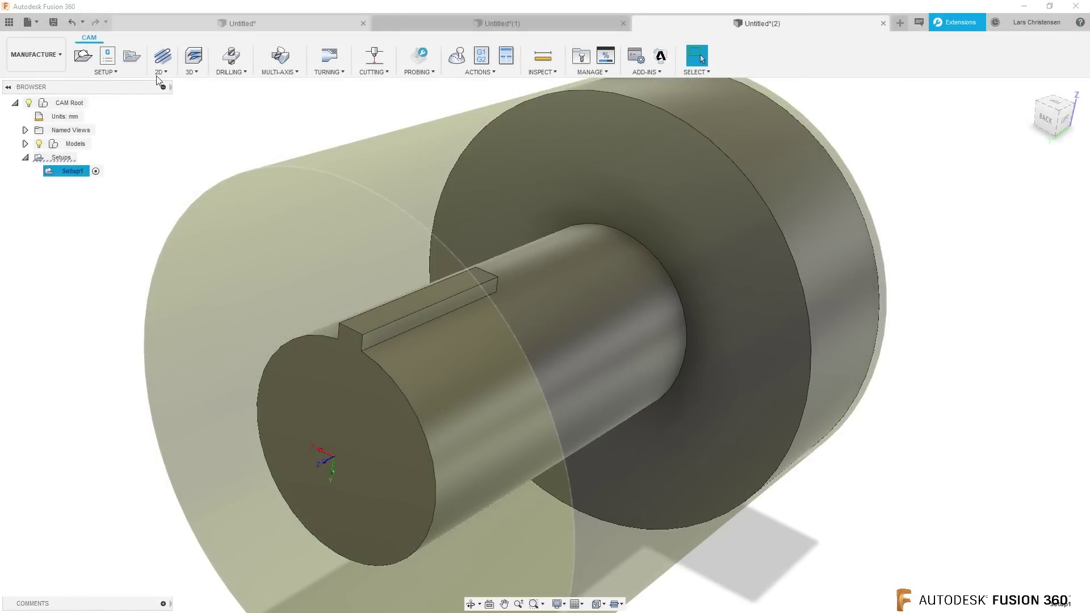
{"action": "left_click", "coordinate": [159, 73]}
{"action": "left_click", "coordinate": [181, 130]}
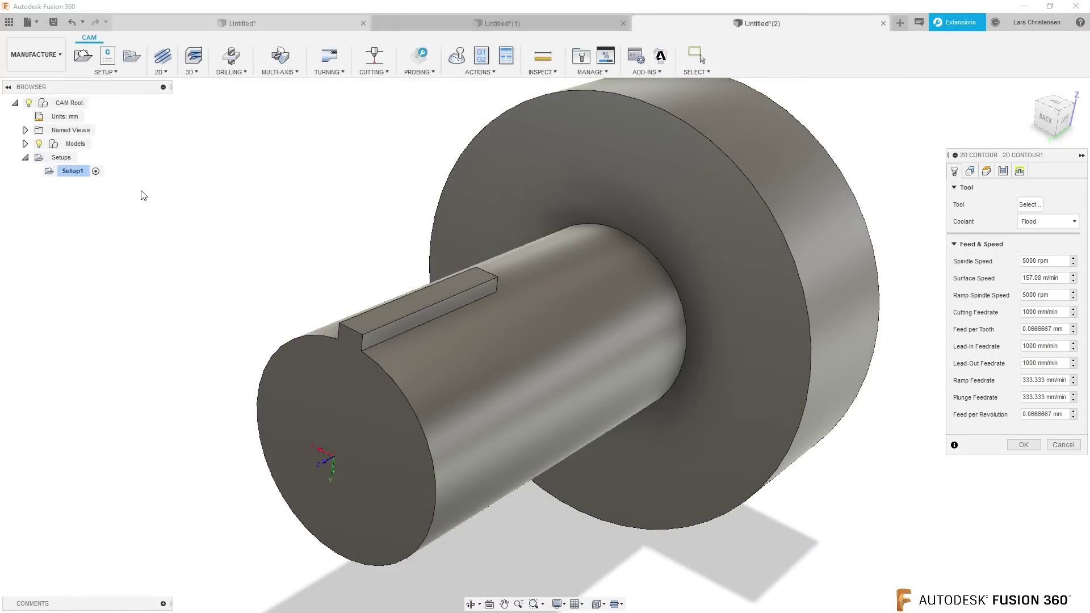
Step: Choose the 4 - Ø5 mm - flat end mill from the Tutorial - Metric library
{"action": "left_click", "coordinate": [1029, 204]}
{"action": "scroll", "coordinate": [284, 156], "scroll_direction": "down", "scroll_amount": 4}
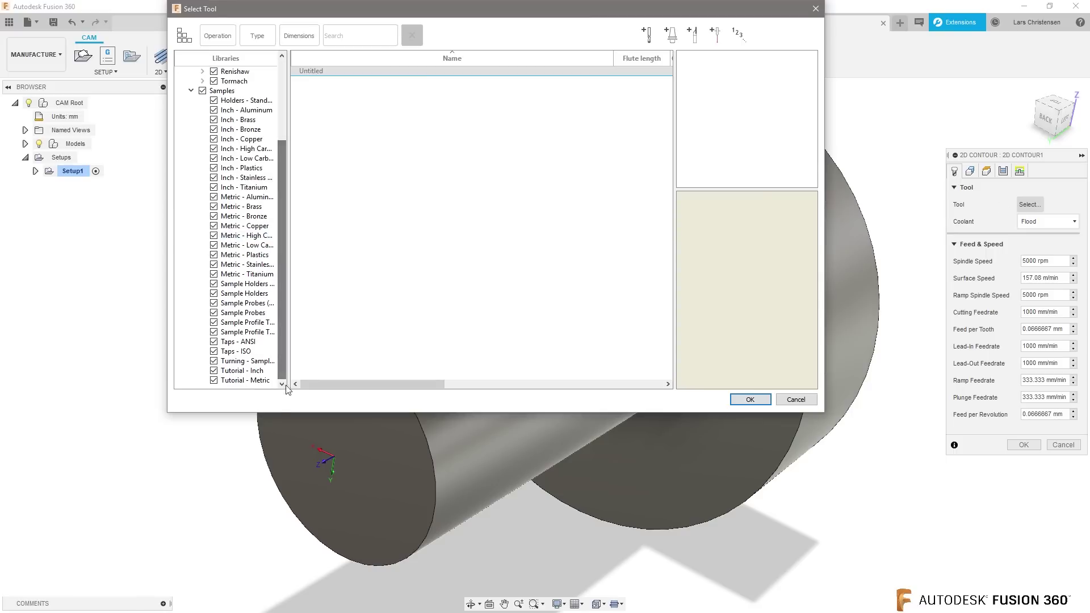
{"action": "left_click", "coordinate": [261, 381]}
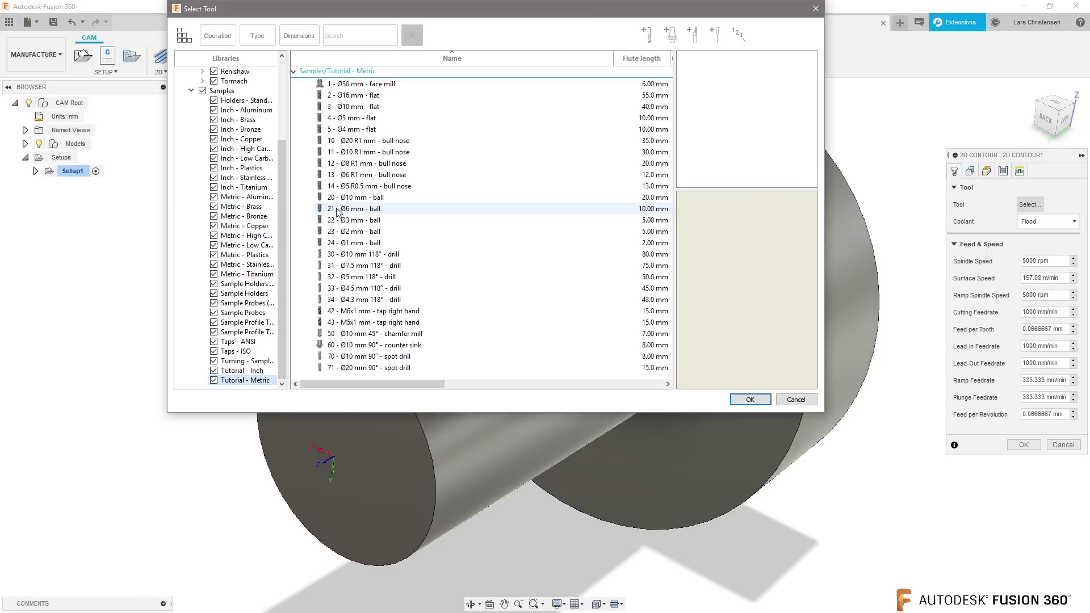
{"action": "left_click", "coordinate": [363, 118]}
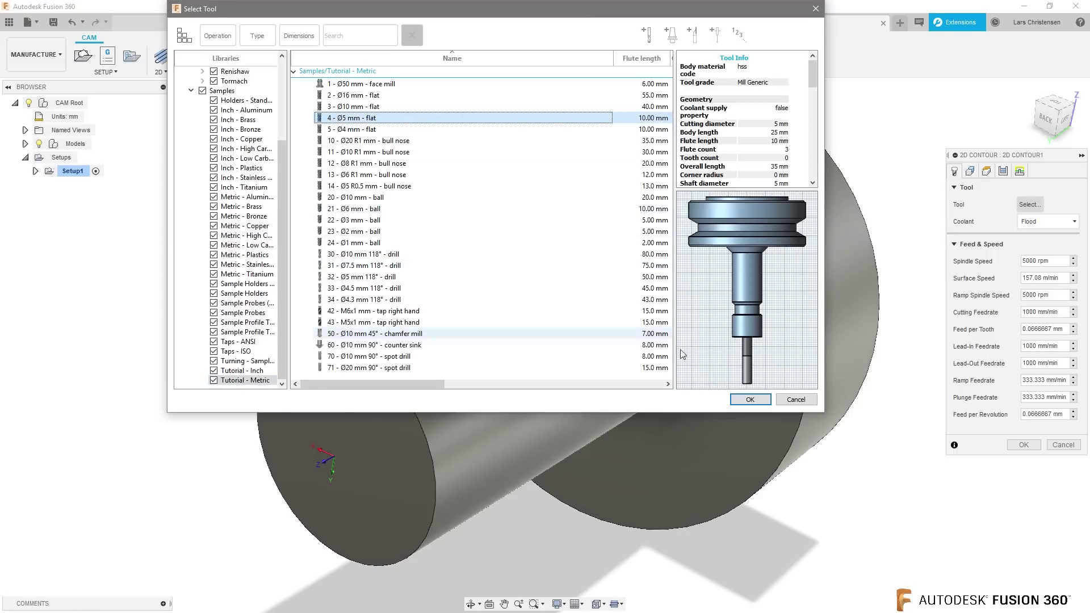
{"action": "left_click", "coordinate": [749, 400]}
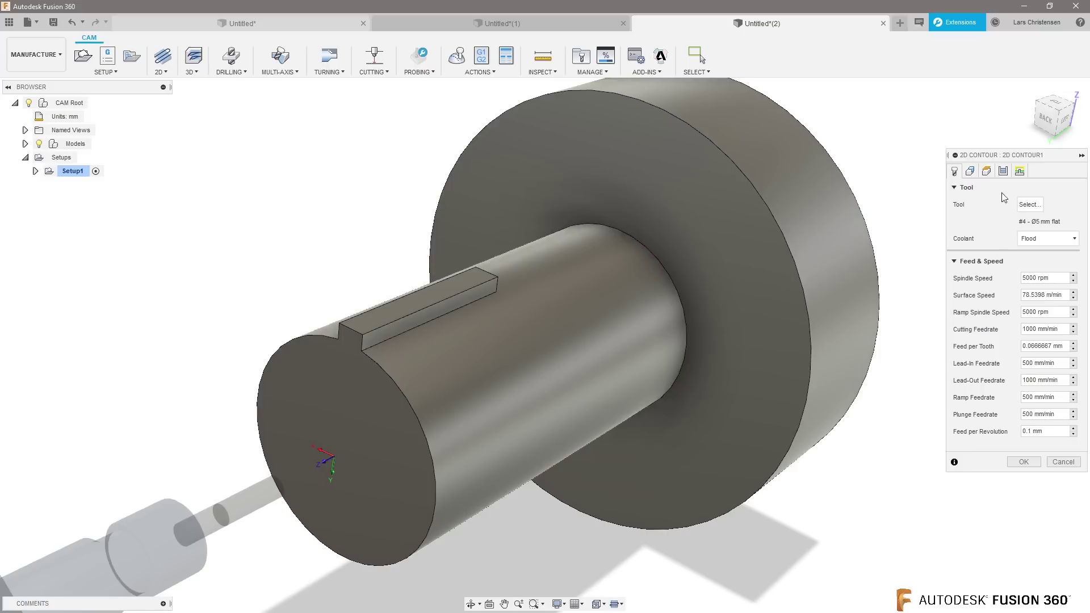
{"action": "left_click", "coordinate": [969, 171]}
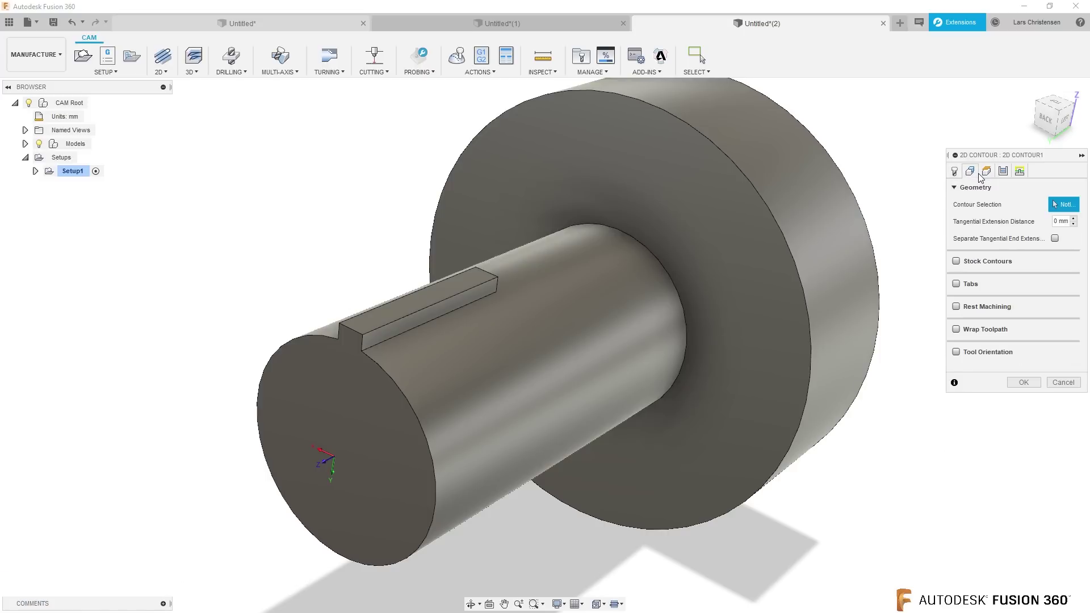
Step: Wrap the toolpath on the shaft cylinder (radius 27.4805 mm), contouring the key block's top edge loop
{"action": "left_click", "coordinate": [957, 330]}
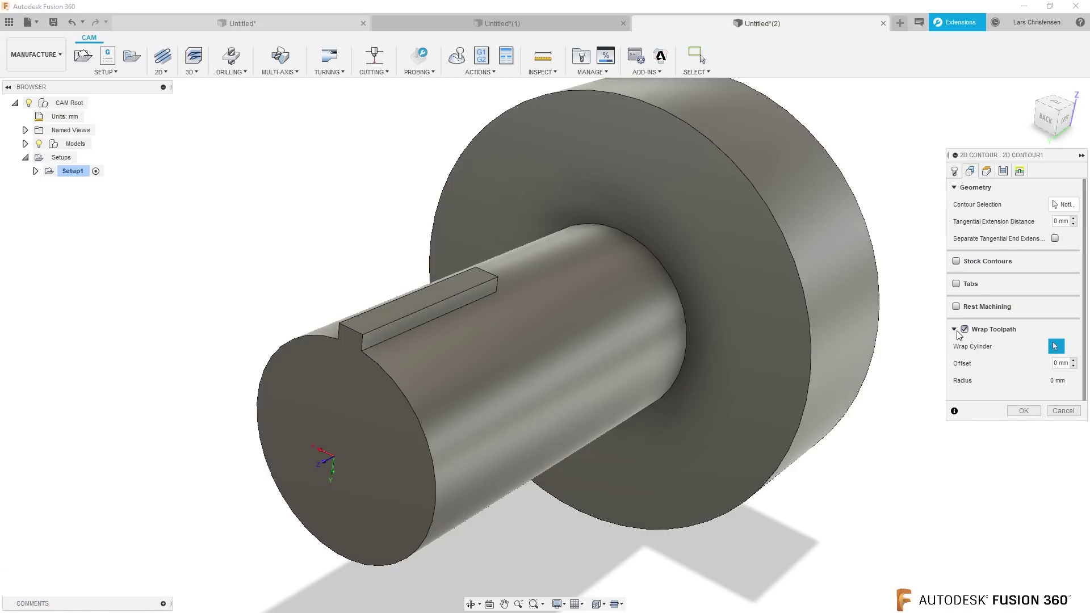
{"action": "left_click", "coordinate": [544, 426]}
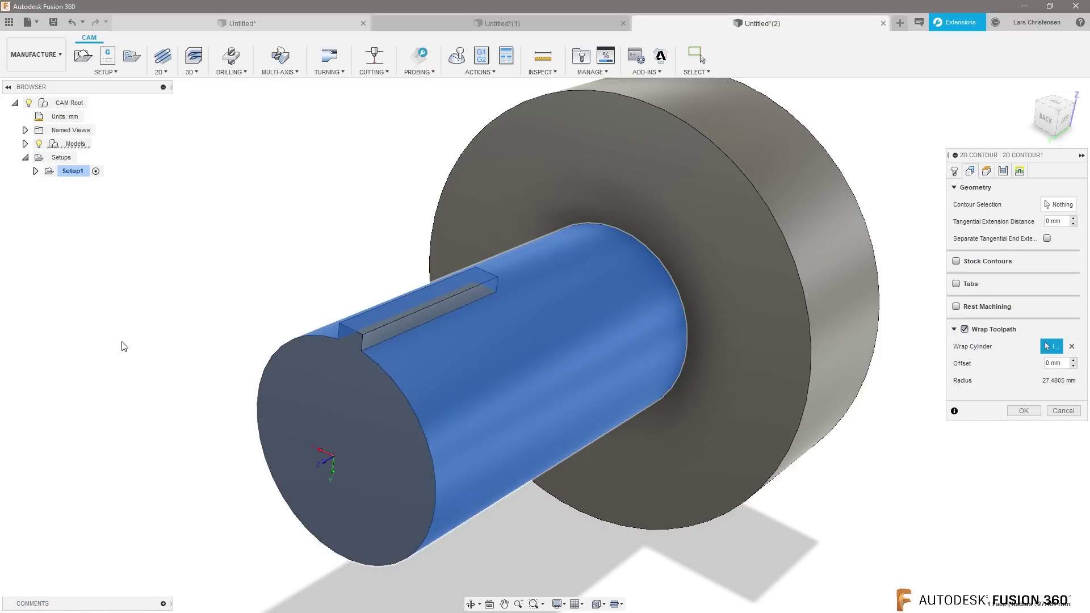
{"action": "left_click", "coordinate": [1057, 208]}
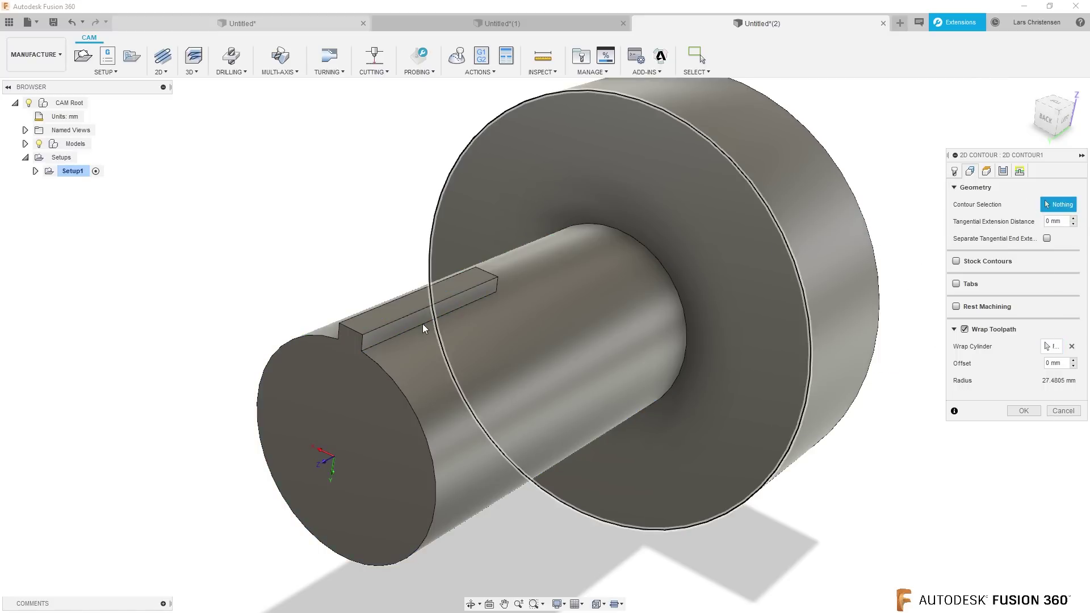
{"action": "left_click", "coordinate": [377, 328]}
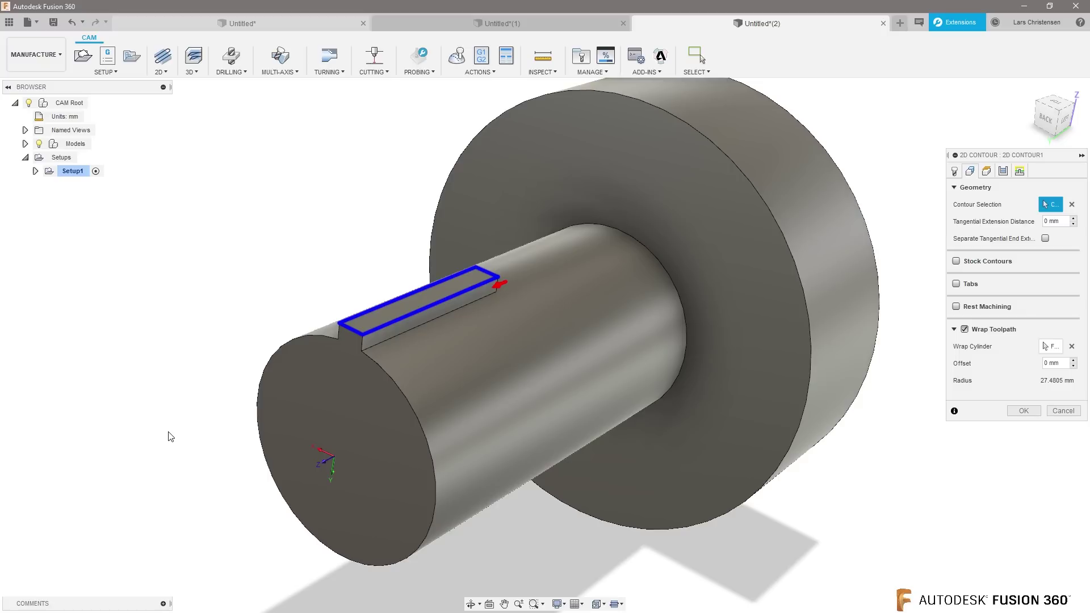
{"action": "scroll", "coordinate": [395, 281], "scroll_direction": "up", "scroll_amount": 3}
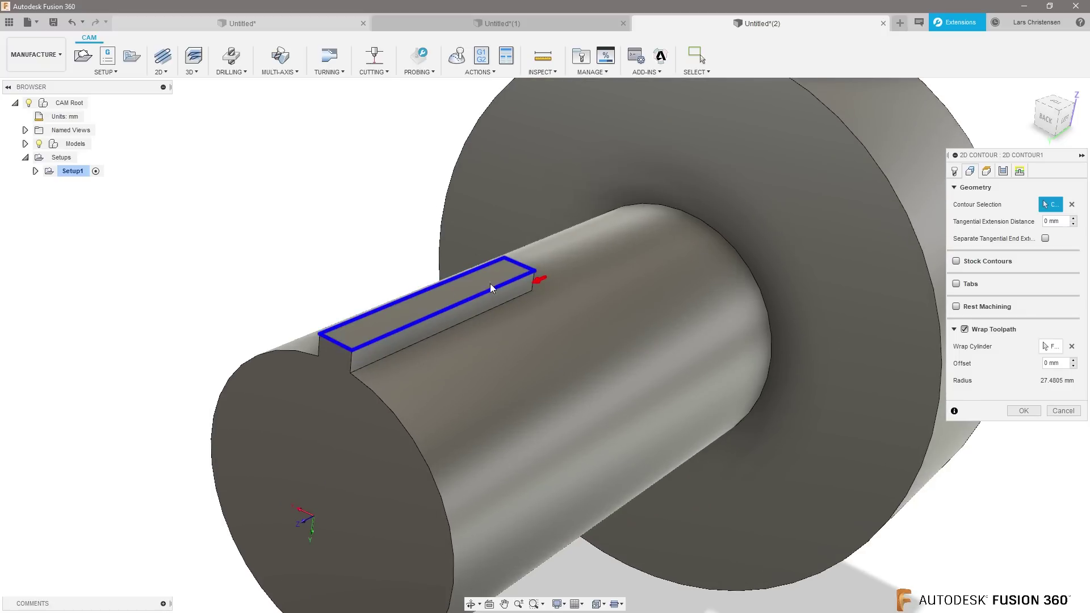
{"action": "left_click", "coordinate": [986, 170]}
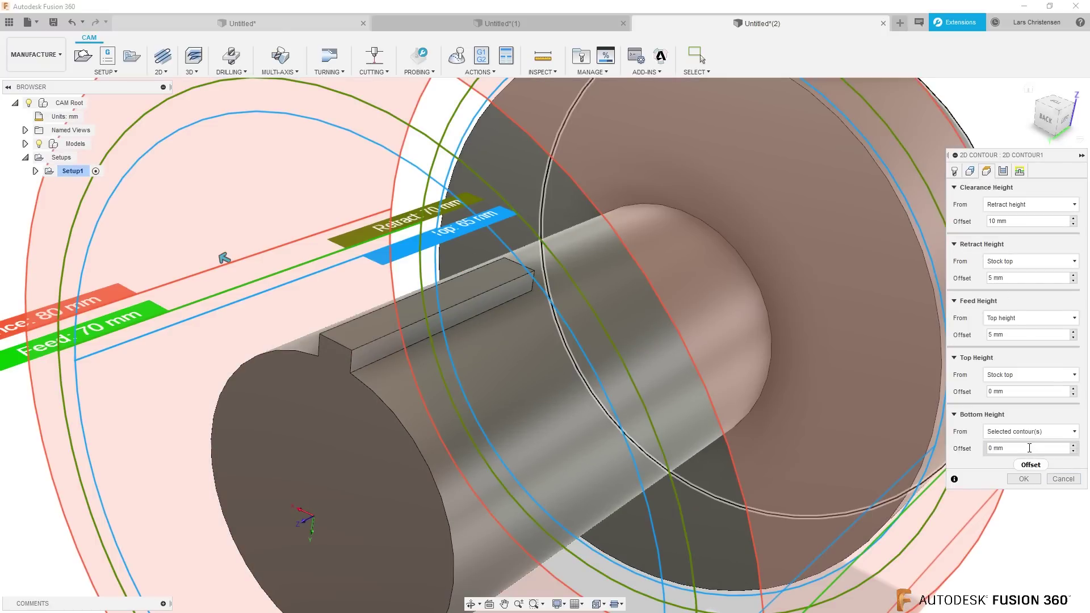
Step: Try a keyway corner vertex as the contour's bottom-height reference, then clear it after the invalid-reference error
{"action": "left_click", "coordinate": [1028, 430]}
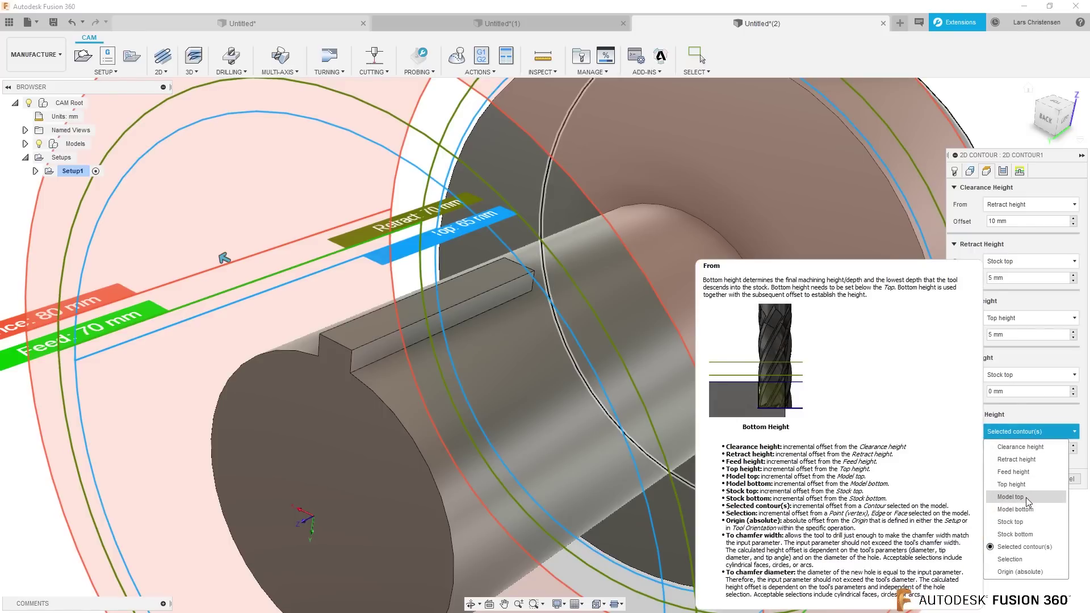
{"action": "left_click", "coordinate": [1010, 559]}
{"action": "left_click", "coordinate": [350, 373]}
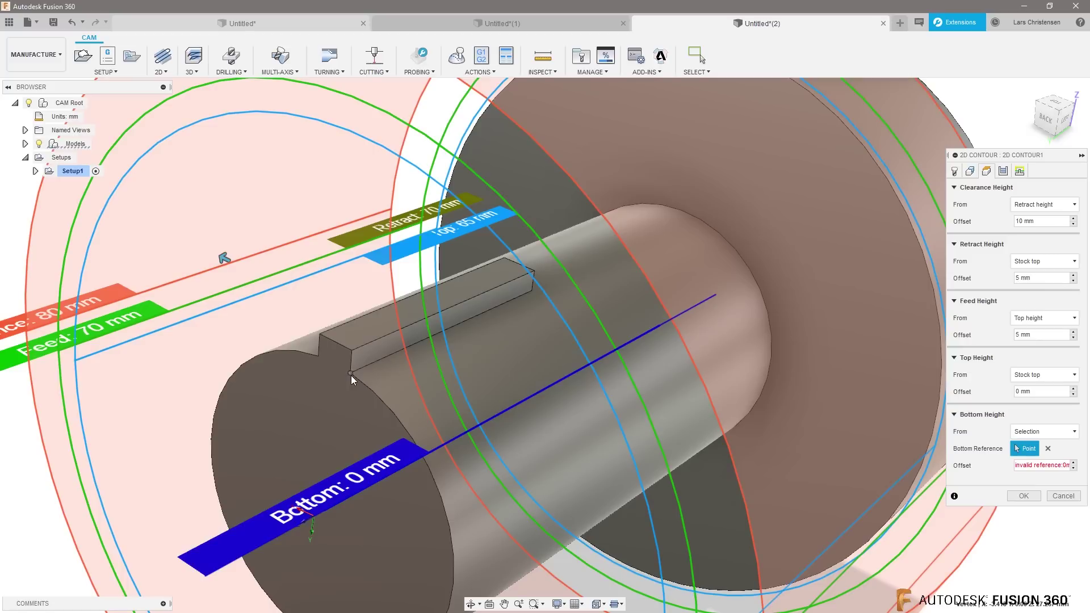
{"action": "left_click", "coordinate": [1025, 497]}
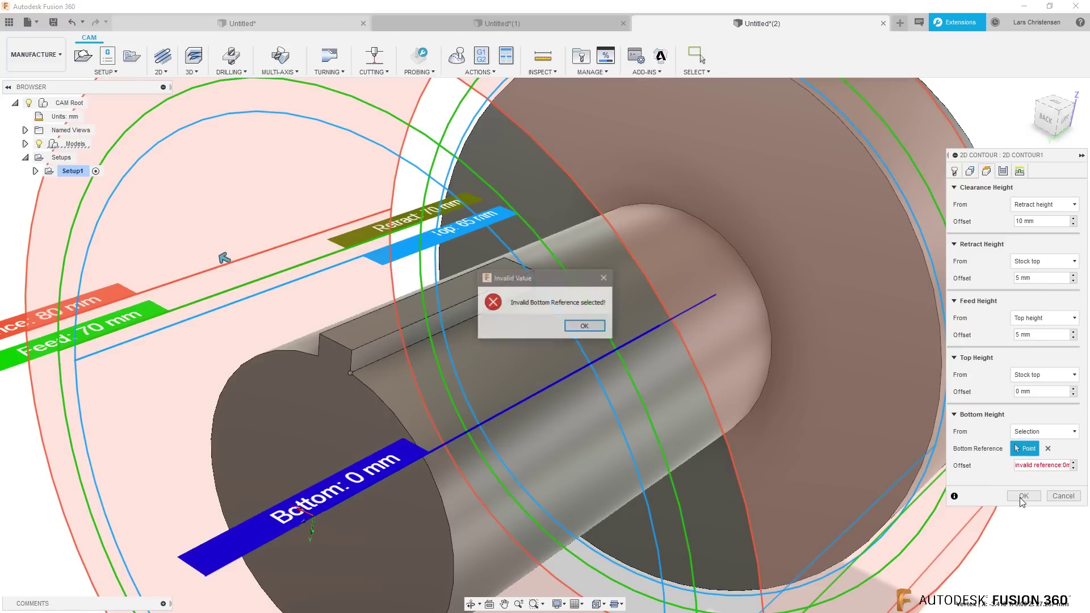
{"action": "left_click", "coordinate": [584, 355]}
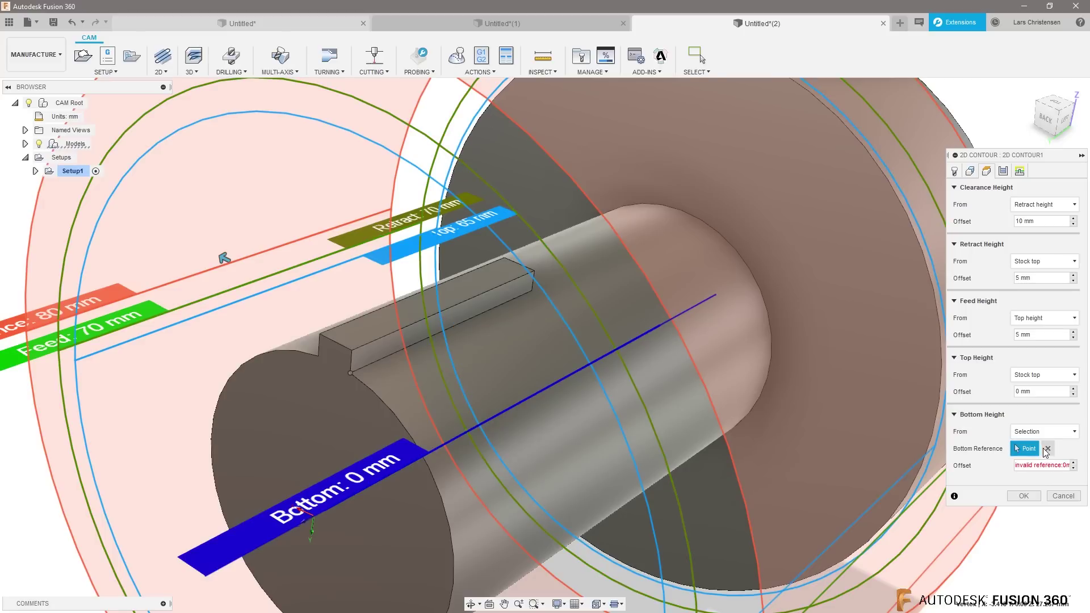
{"action": "left_click", "coordinate": [1048, 448]}
{"action": "left_click", "coordinate": [1053, 431]}
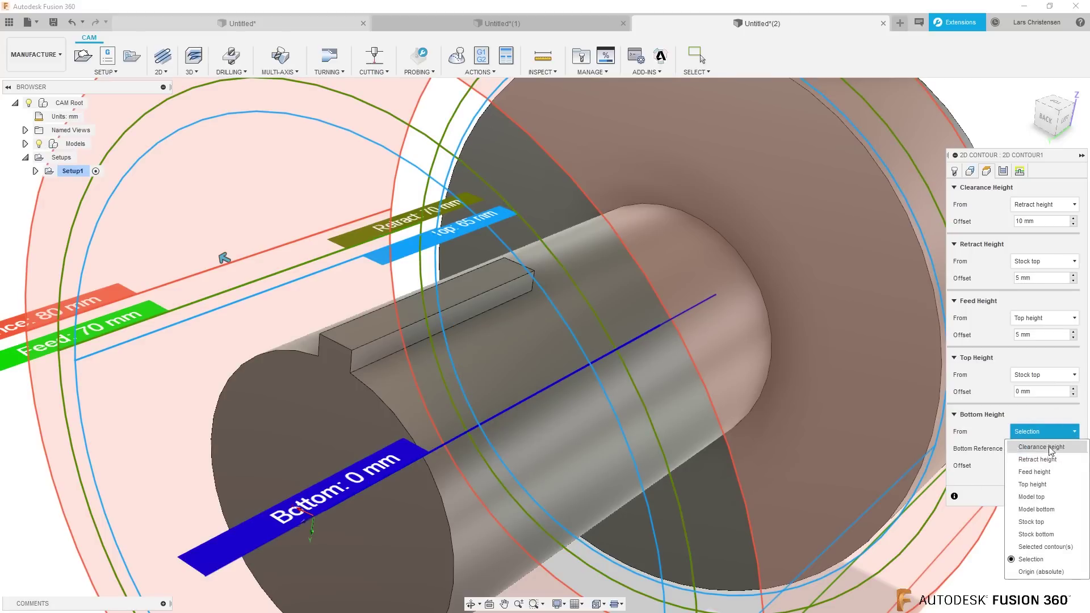
{"action": "left_click", "coordinate": [1038, 559]}
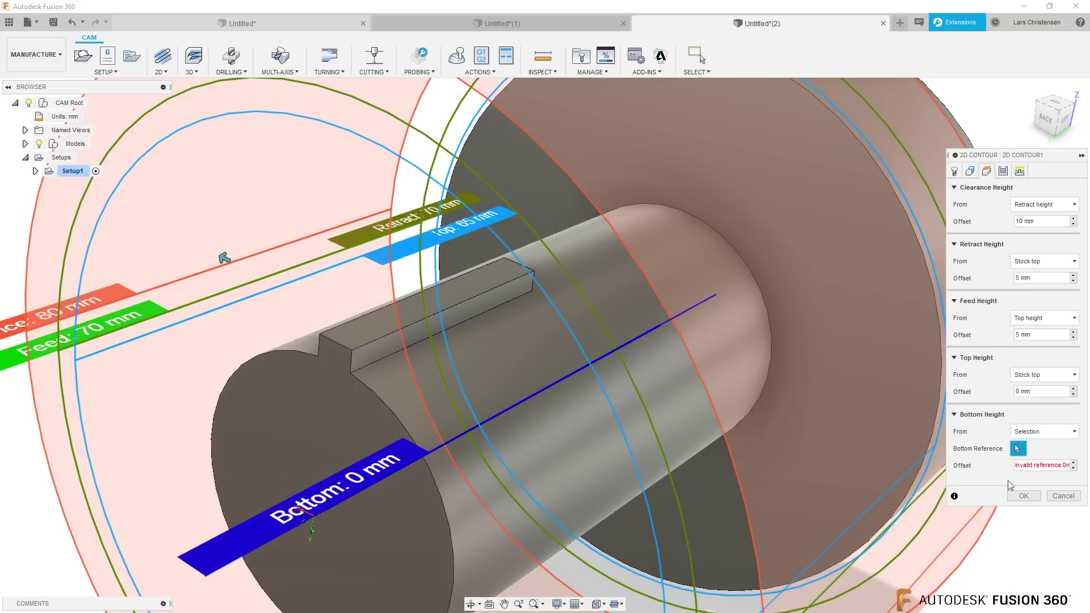
Step: Set the bottom height to Selected contour(s) with a -1 mm offset and create 2D Contour1
{"action": "double_click", "coordinate": [1044, 464]}
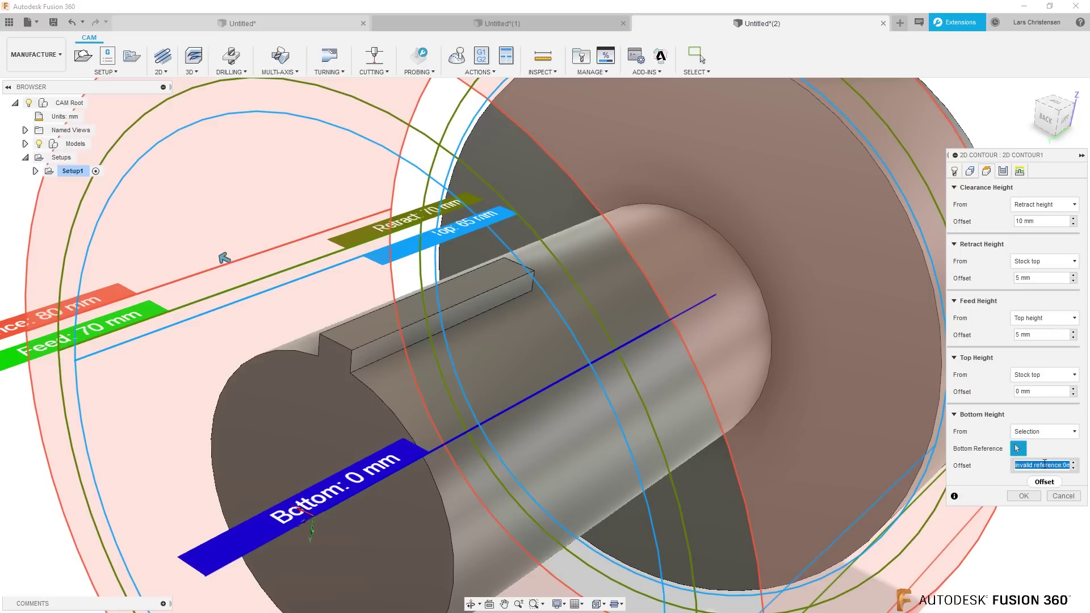
{"action": "key", "text": "BackSpace"}
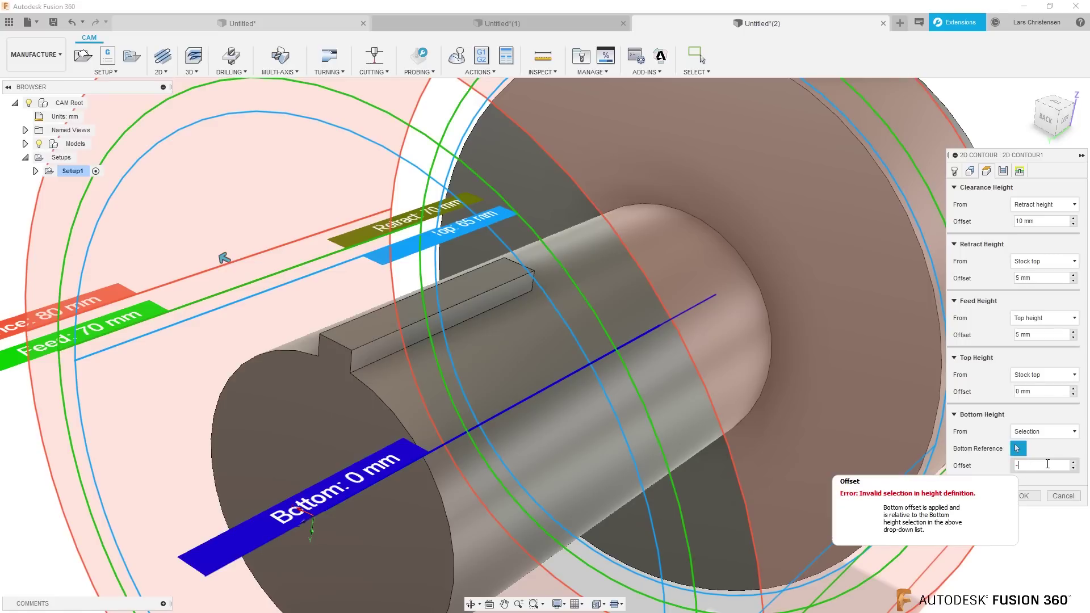
{"action": "type", "text": "-1"}
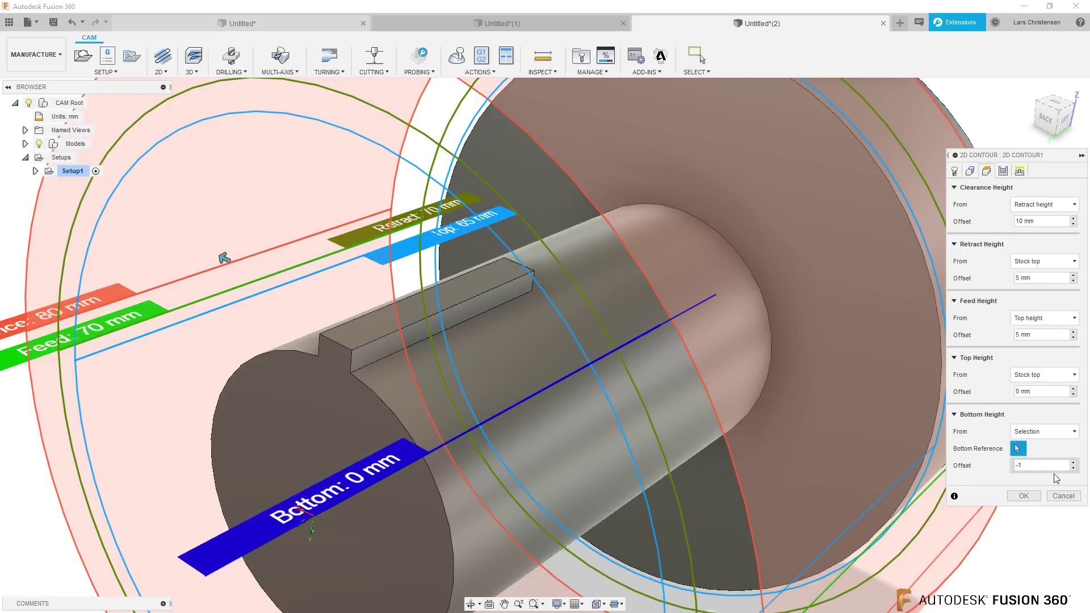
{"action": "left_click", "coordinate": [1027, 496]}
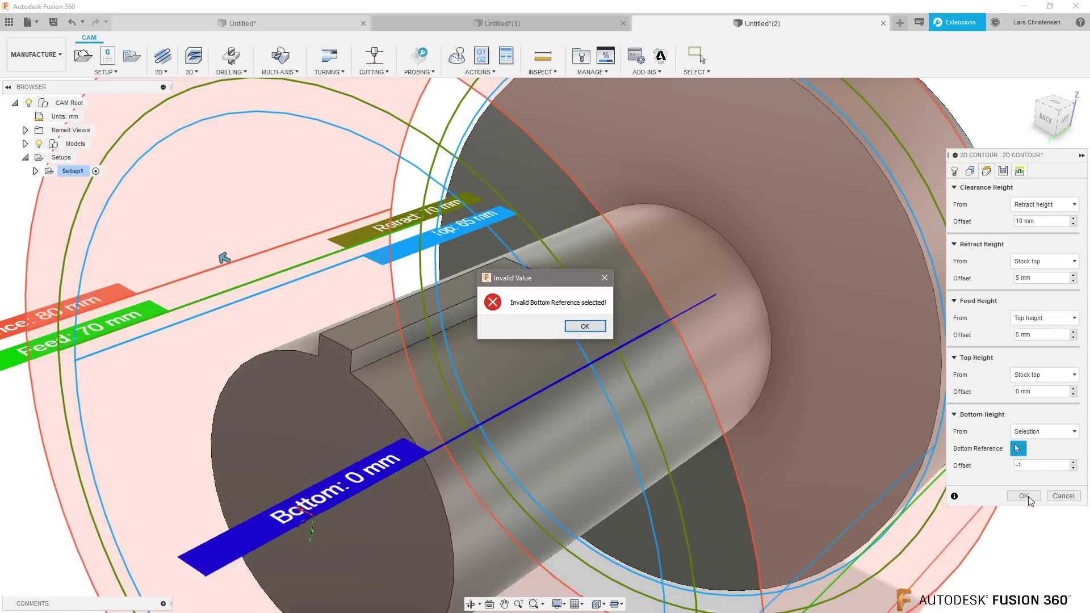
{"action": "left_click", "coordinate": [584, 326]}
{"action": "left_click", "coordinate": [1053, 432]}
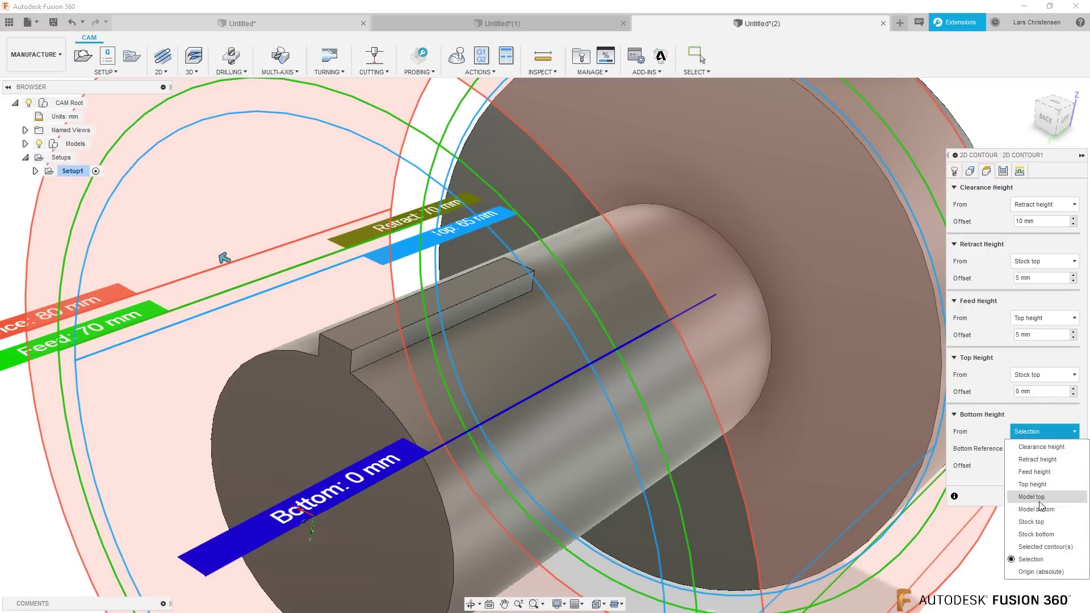
{"action": "left_click", "coordinate": [1041, 547]}
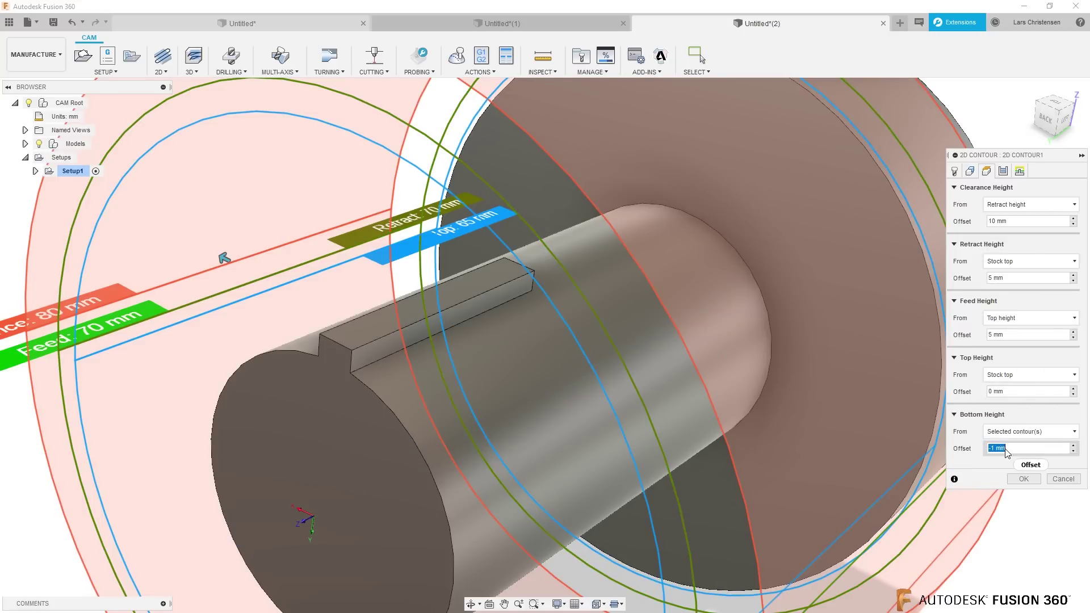
{"action": "left_click", "coordinate": [1031, 478]}
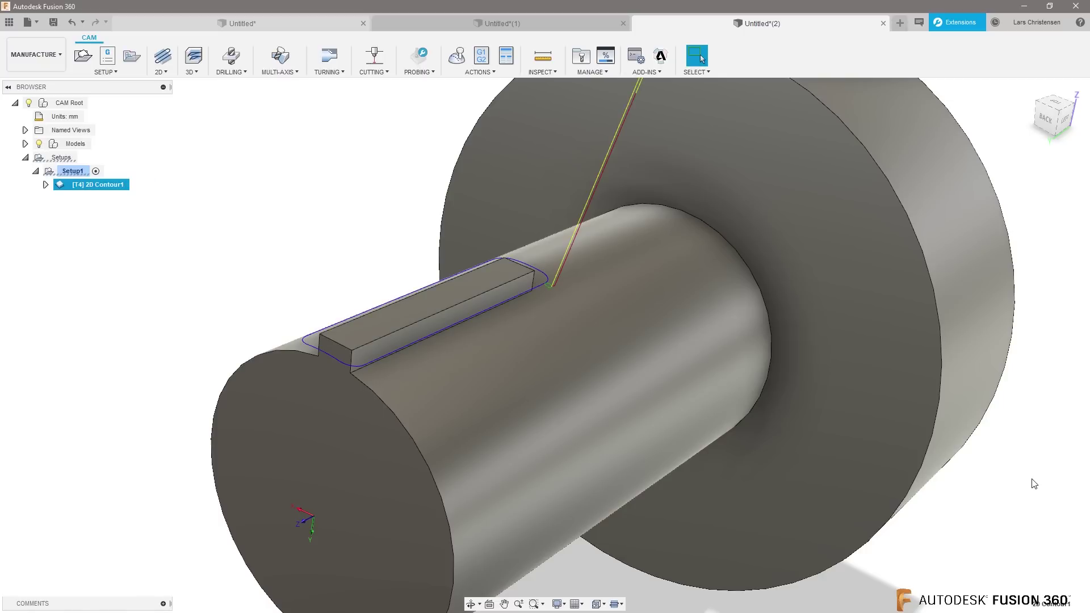
Step: Reopen 2D Contour1 for editing on its Heights tab
{"action": "scroll", "coordinate": [352, 272], "scroll_direction": "up", "scroll_amount": 6}
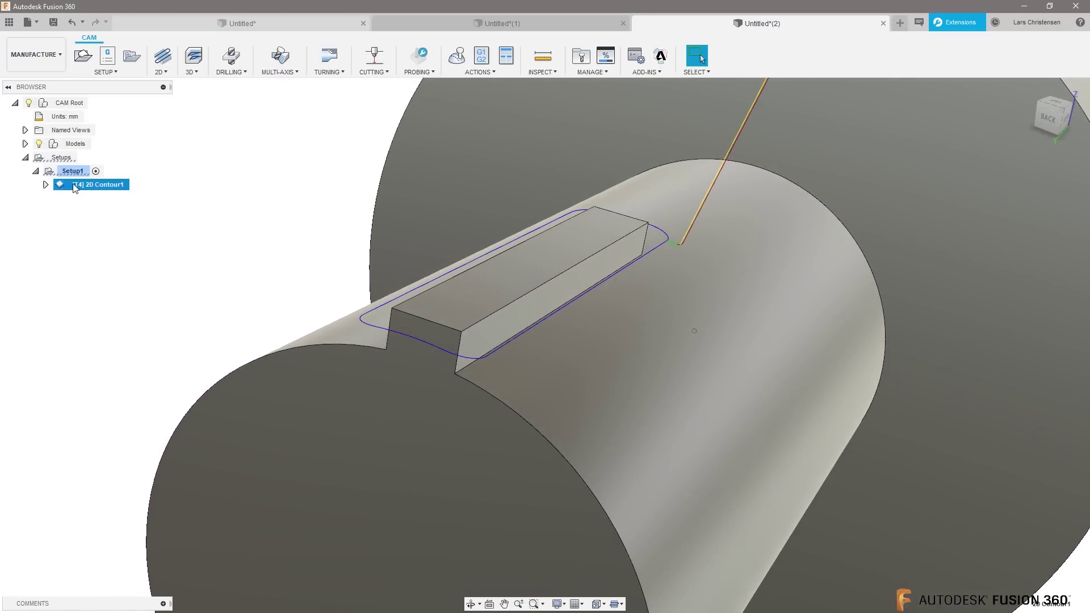
{"action": "right_click", "coordinate": [73, 185]}
{"action": "left_click", "coordinate": [92, 194]}
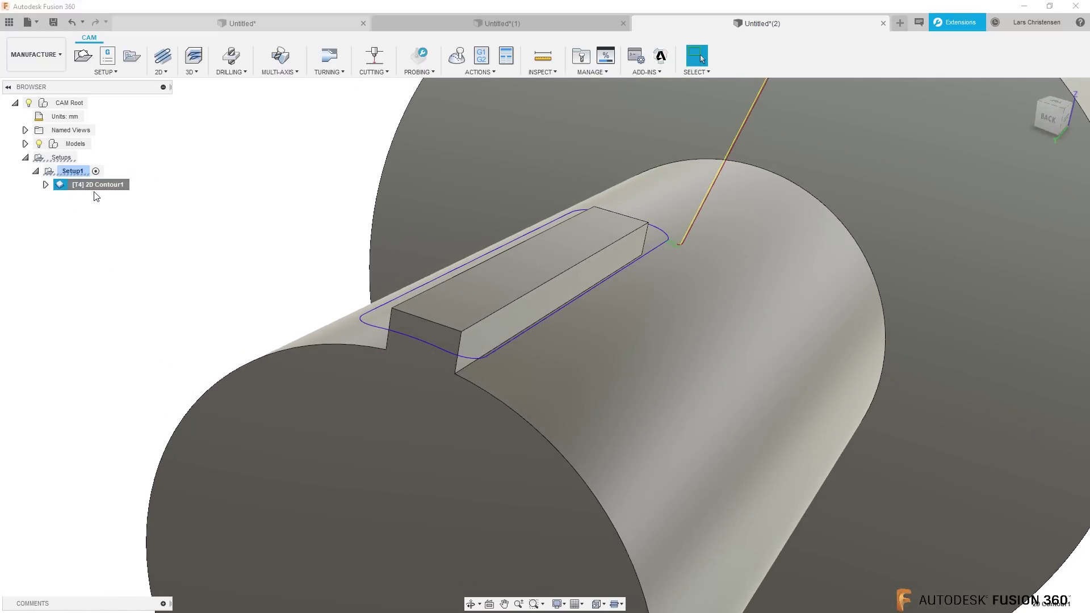
{"action": "left_click", "coordinate": [986, 171]}
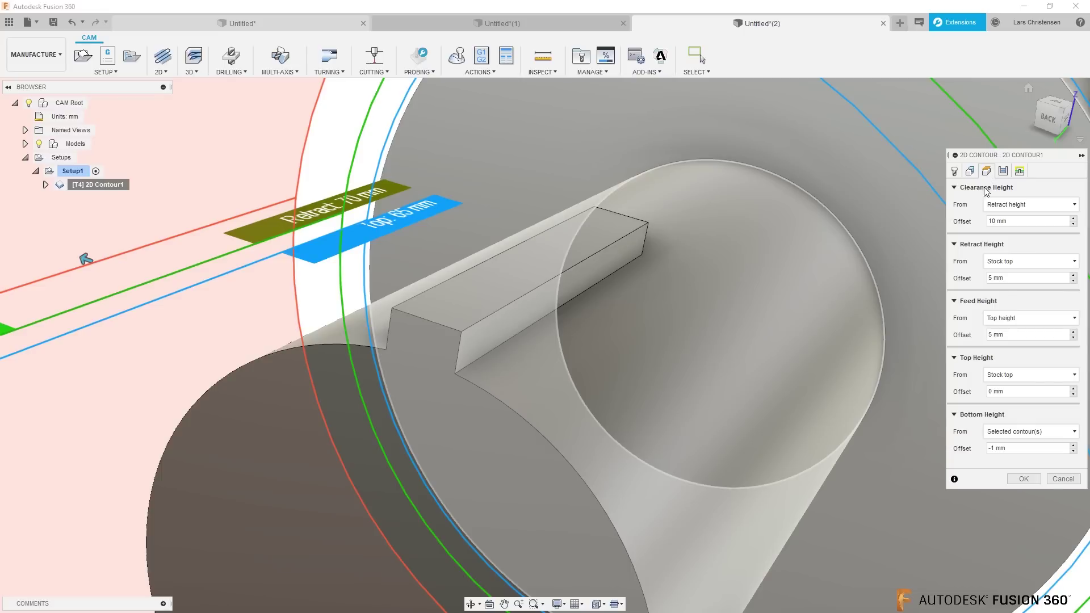
Step: Reference the bottom height to the shaft's circular edge with 0 mm offset and regenerate the toolpath
{"action": "left_click", "coordinate": [1021, 431]}
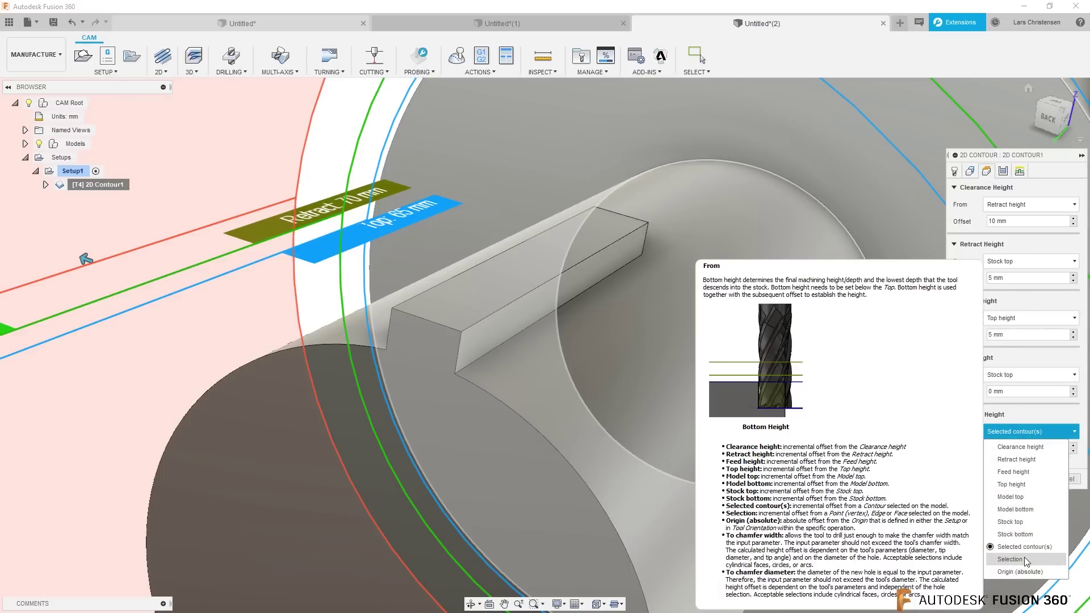
{"action": "left_click", "coordinate": [1024, 559]}
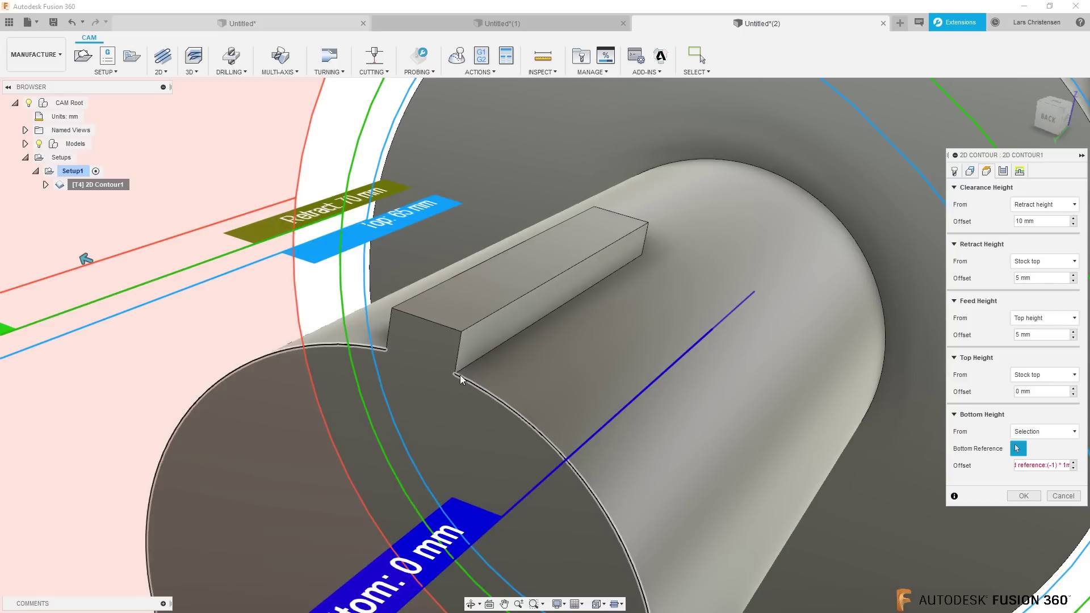
{"action": "left_click", "coordinate": [457, 372]}
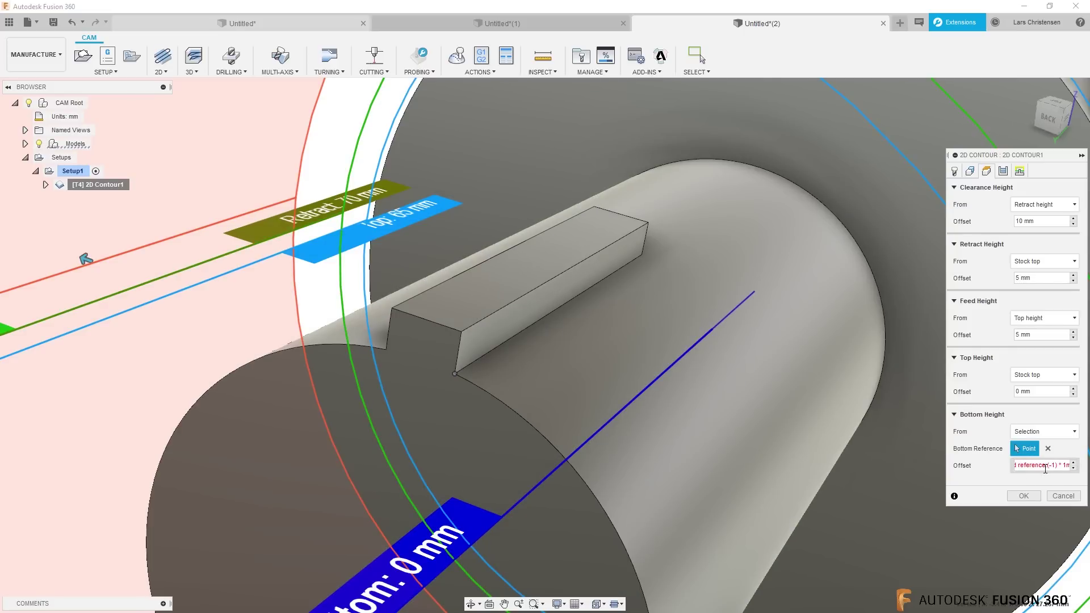
{"action": "triple_click", "coordinate": [1045, 469]}
{"action": "type", "text": "0"}
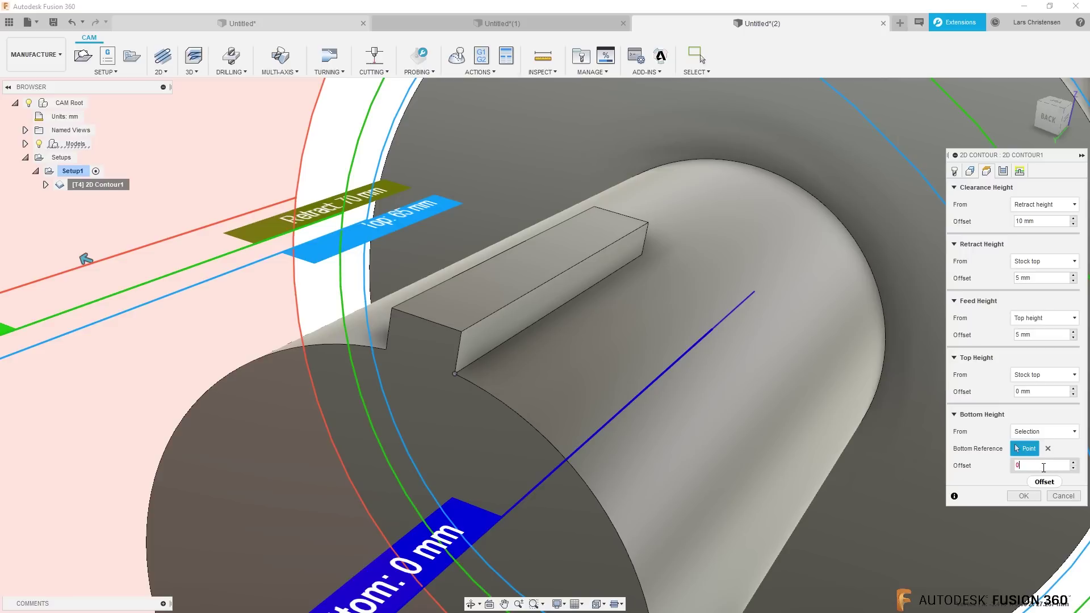
{"action": "key", "text": "Return"}
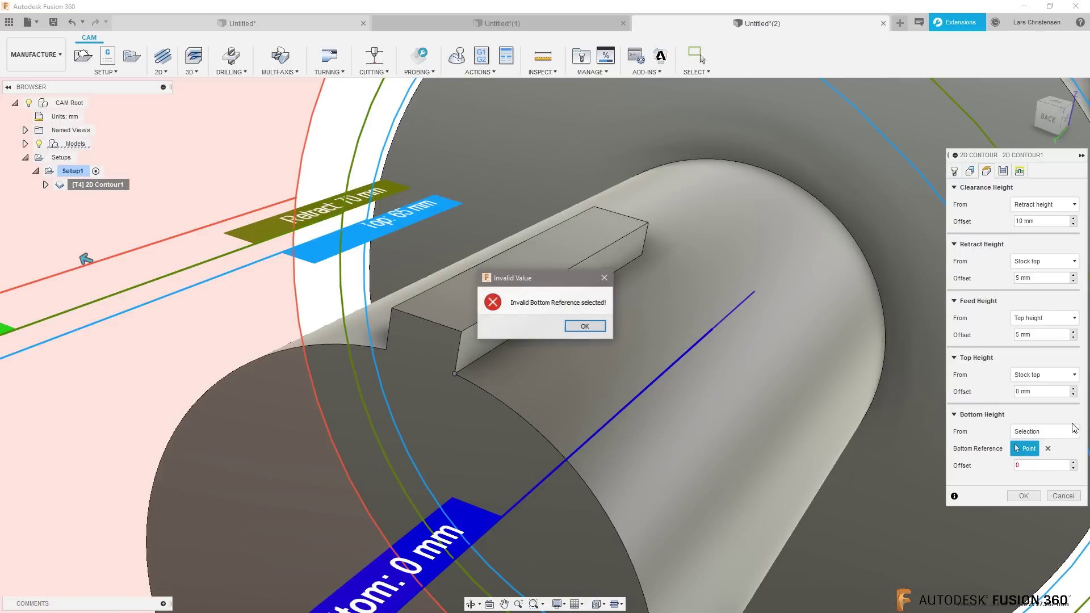
{"action": "left_click", "coordinate": [585, 328]}
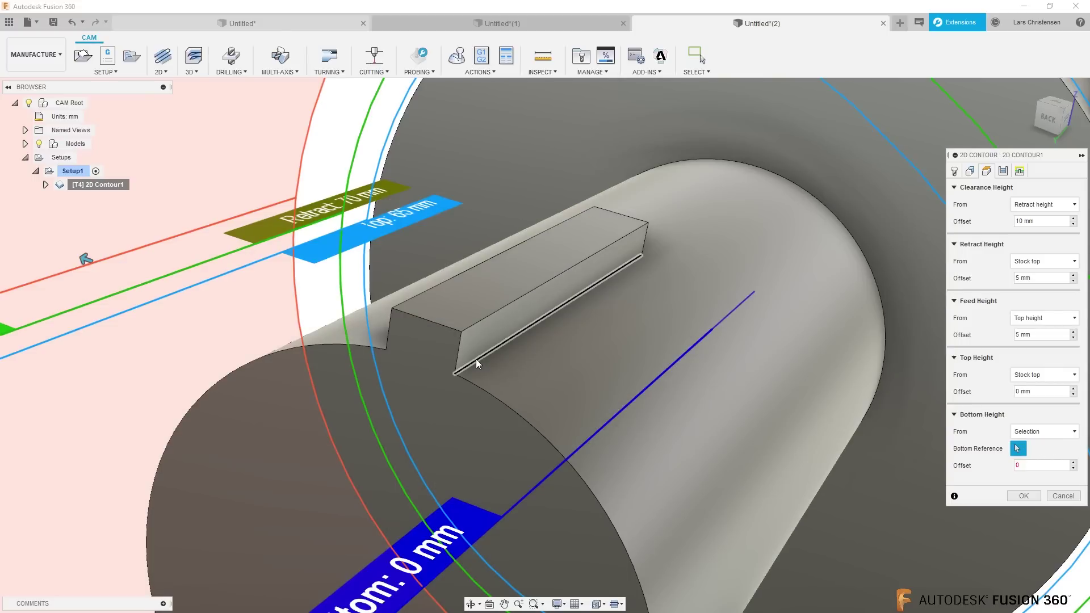
{"action": "left_click", "coordinate": [476, 359]}
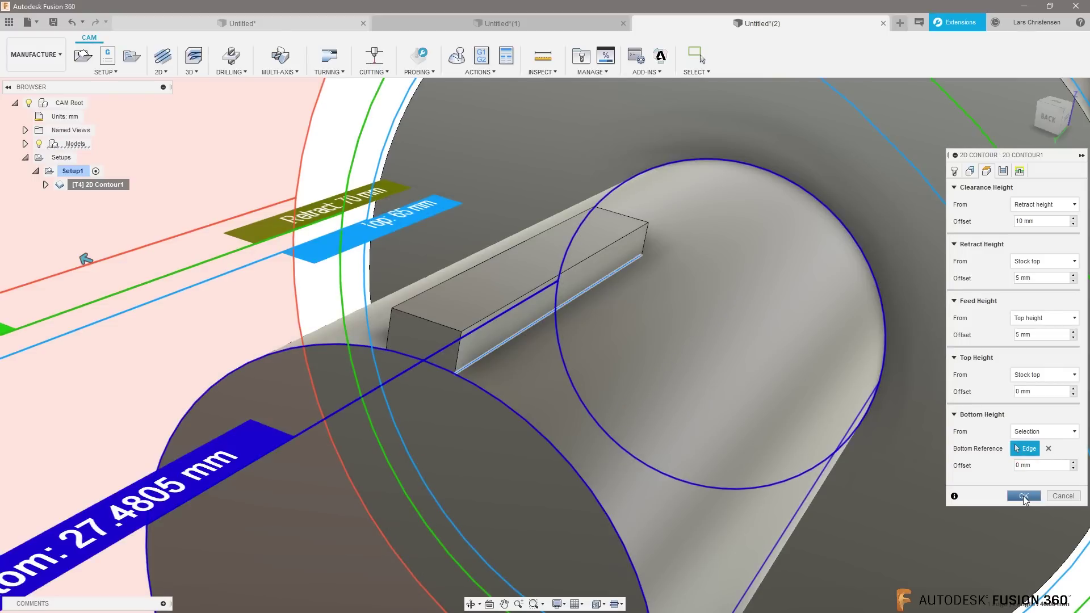
{"action": "left_click", "coordinate": [1023, 496]}
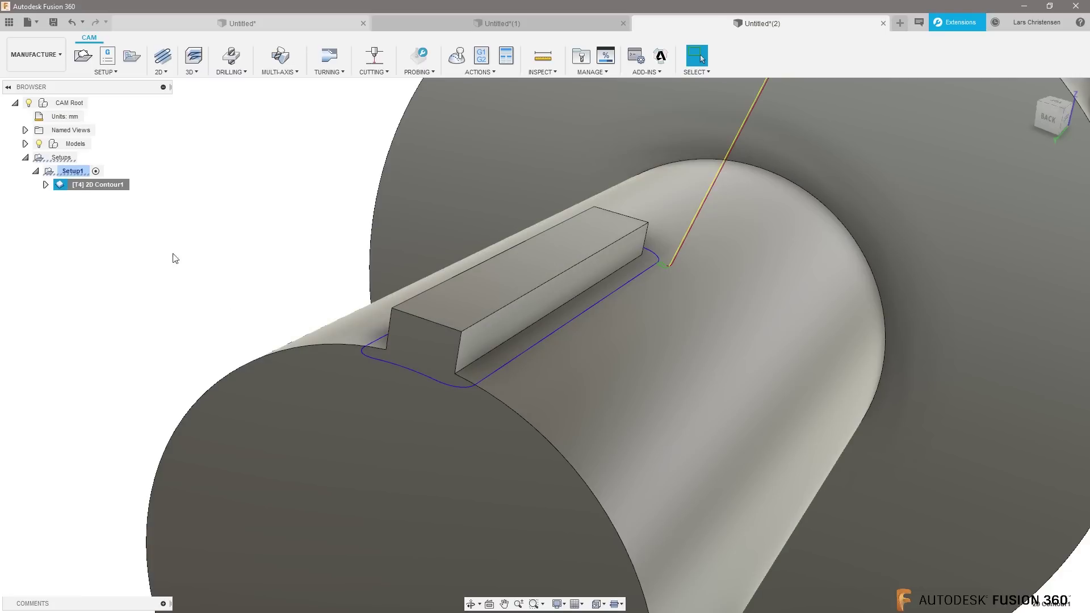
{"action": "middle_click_drag", "start_coordinate": [387, 343], "coordinate": [399, 384], "text": "shift"}
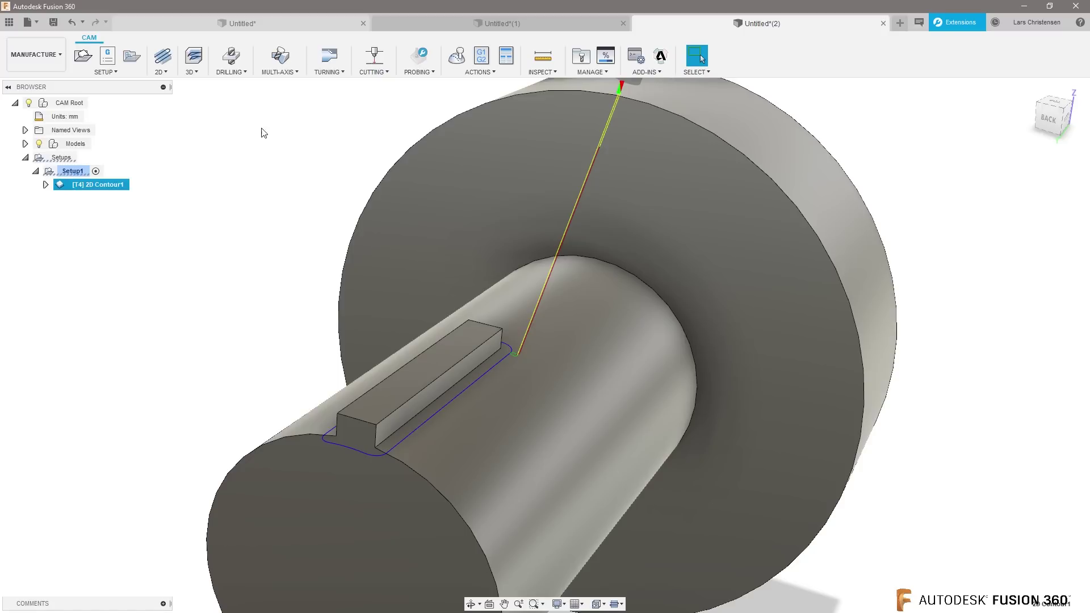
Step: Play the 2D Contour1 simulation, close it, and fit the whole part in view with F6
{"action": "left_click", "coordinate": [457, 55]}
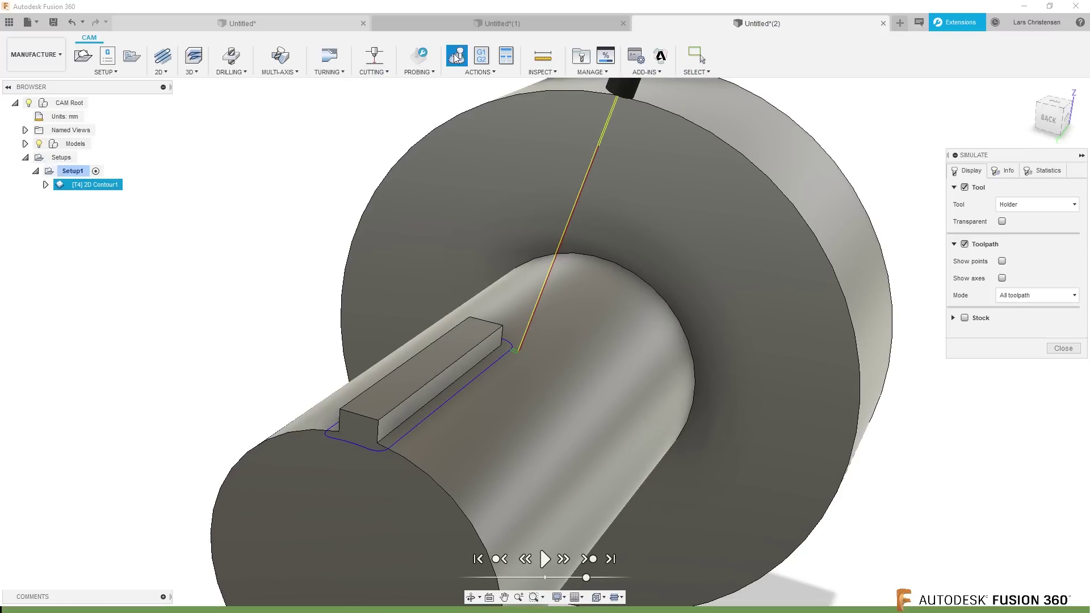
{"action": "left_click", "coordinate": [544, 559]}
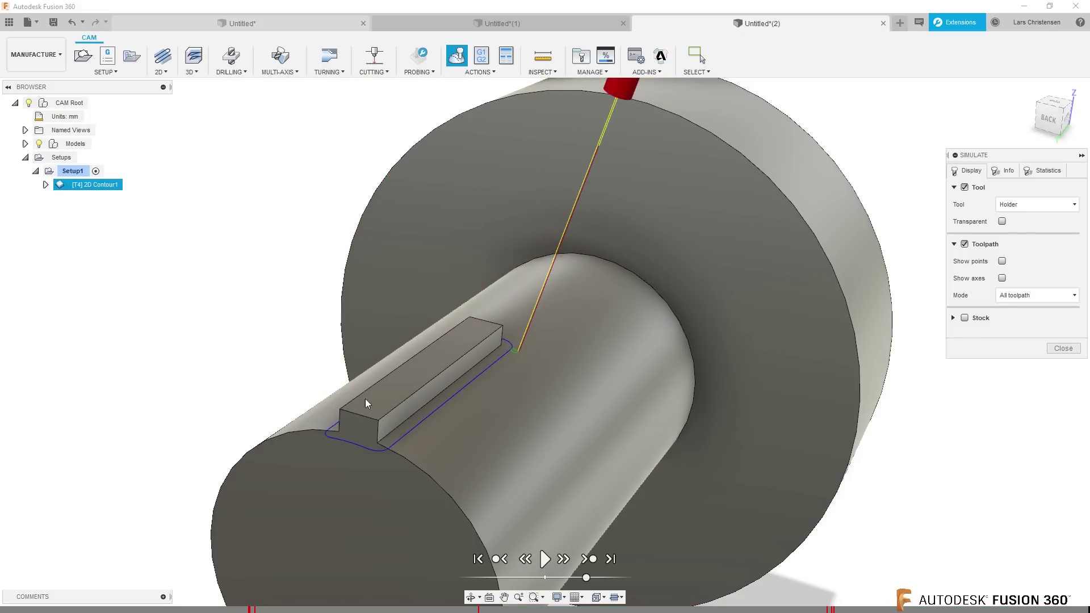
{"action": "left_click", "coordinate": [1062, 348]}
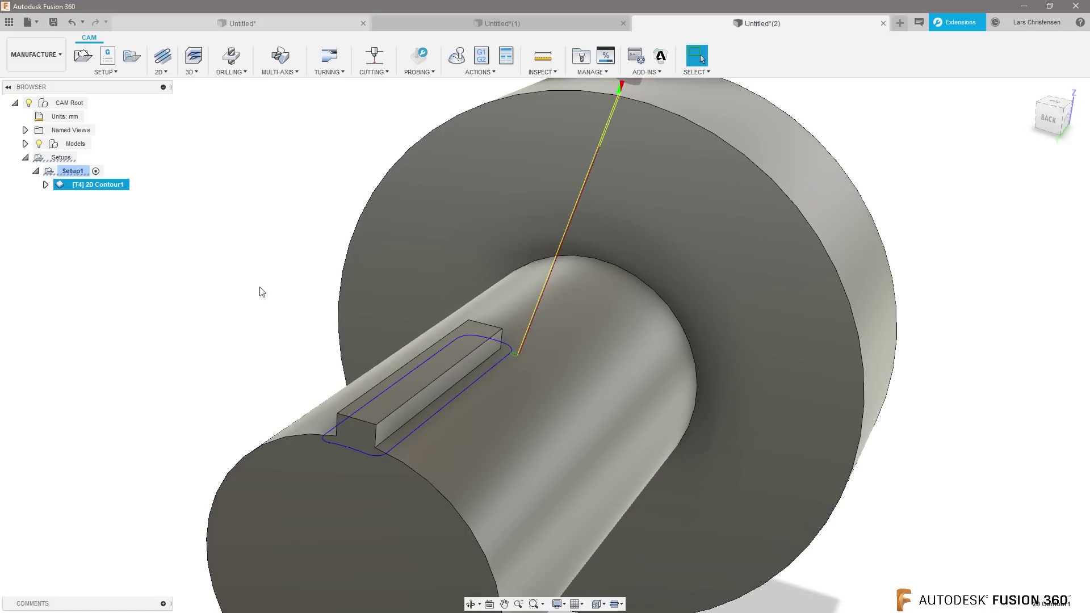
{"action": "key", "text": "F6"}
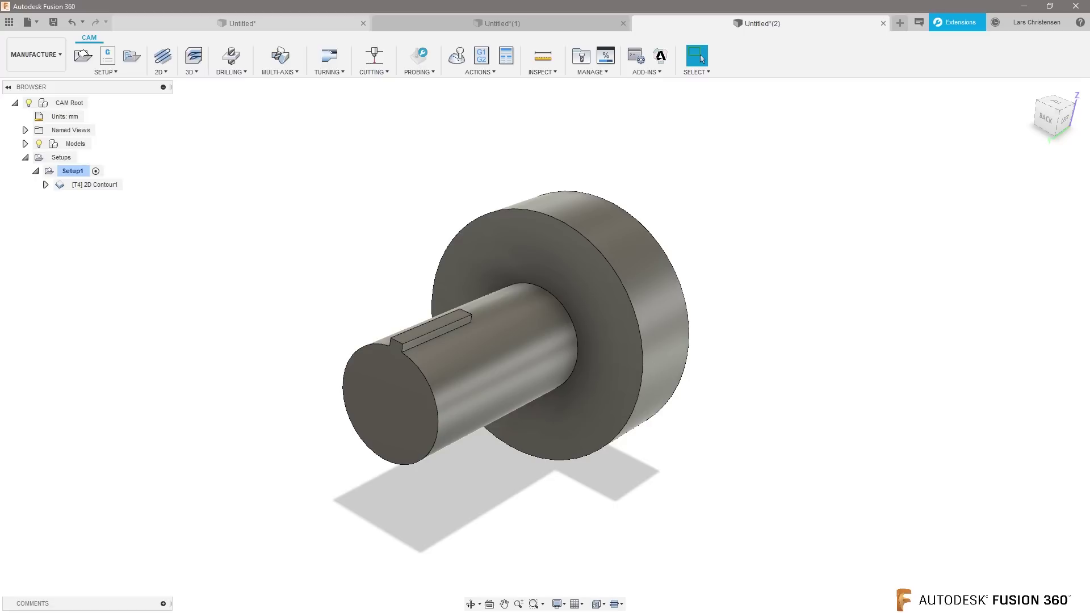
Step: Zoom in on the keyed shaft
{"action": "scroll", "coordinate": [200, 236], "scroll_direction": "up", "scroll_amount": 3}
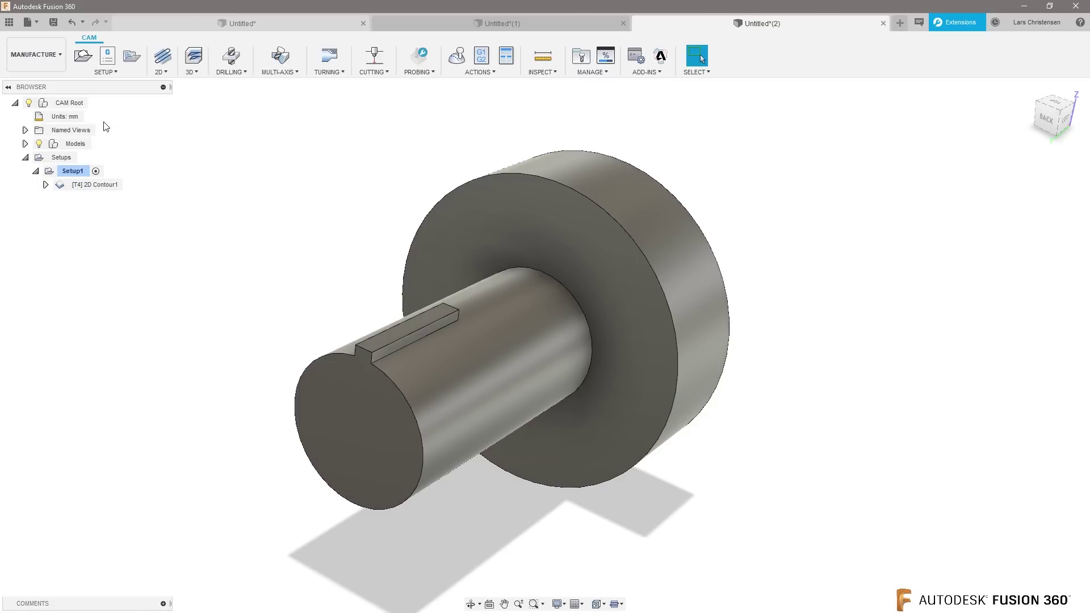
Step: In the Design workspace, create a 0 mm offset surface from the shaft's cylindrical face
{"action": "left_click", "coordinate": [21, 53]}
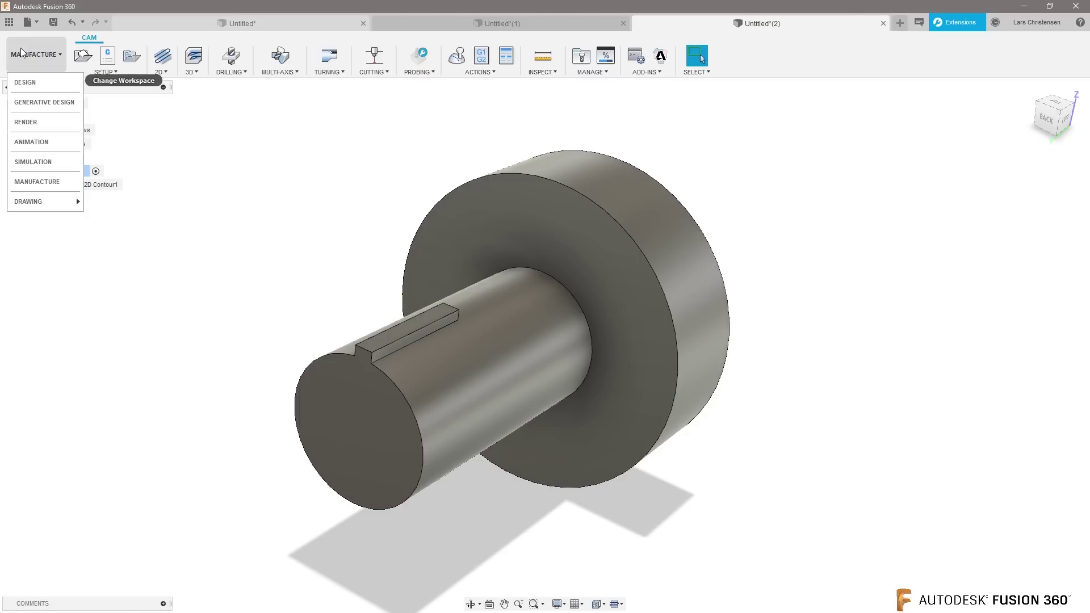
{"action": "left_click", "coordinate": [25, 82]}
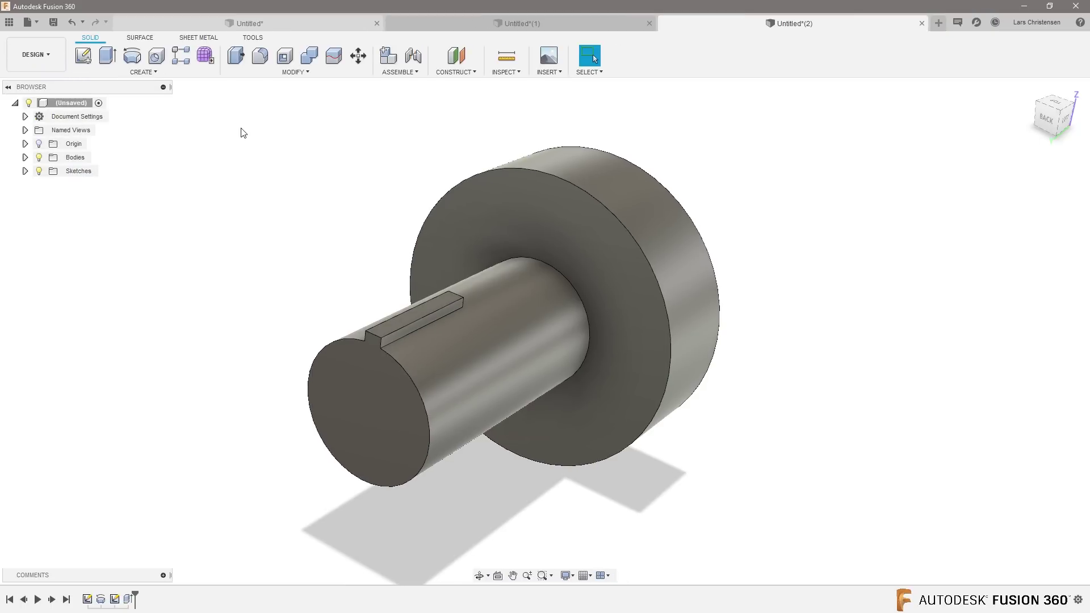
{"action": "left_click", "coordinate": [140, 37]}
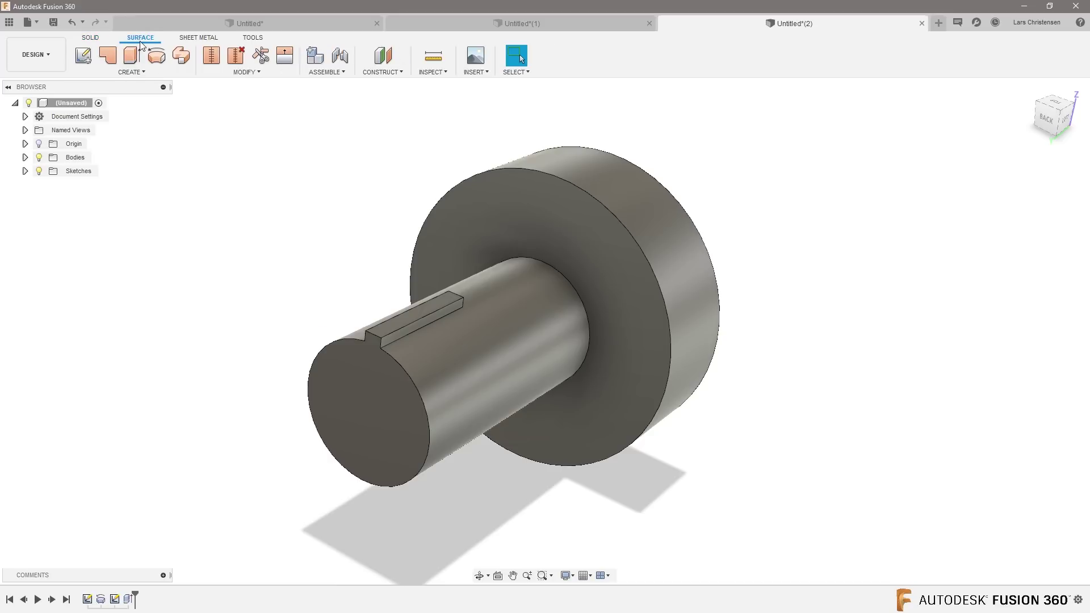
{"action": "left_click", "coordinate": [131, 73]}
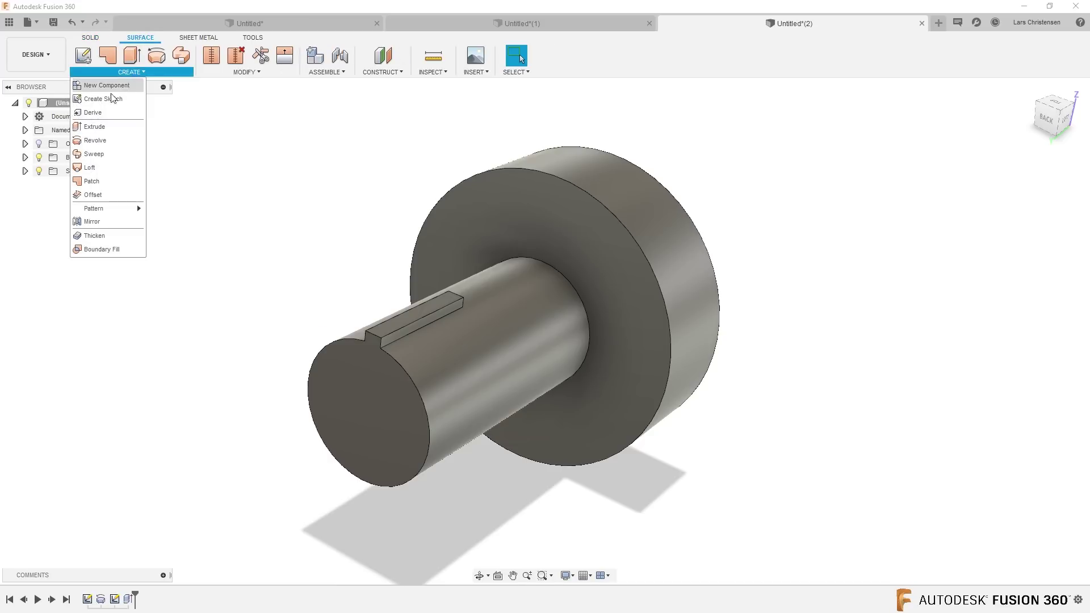
{"action": "left_click", "coordinate": [94, 194]}
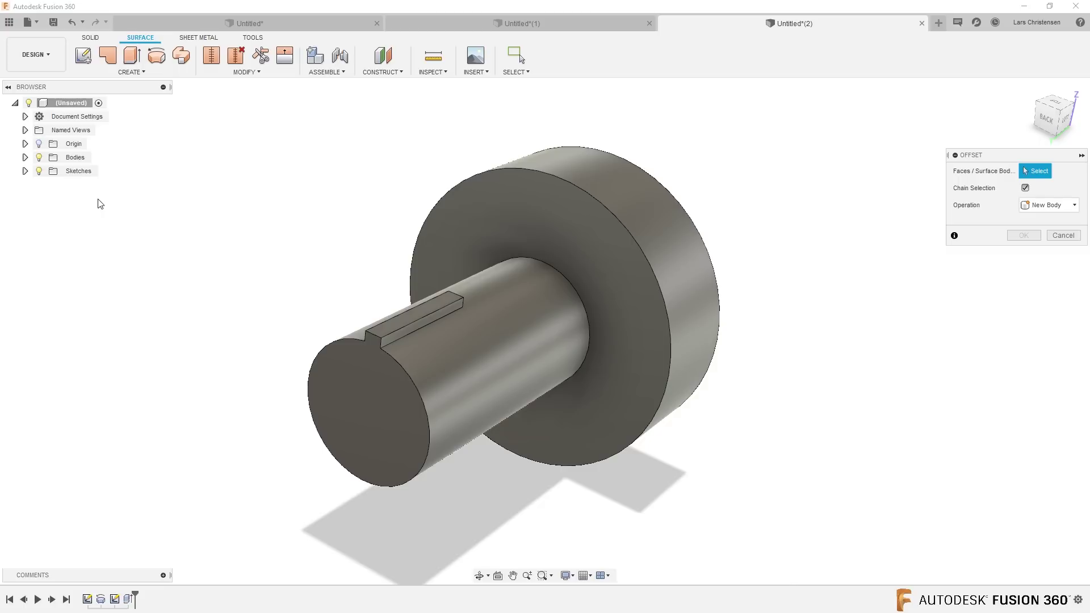
{"action": "left_click", "coordinate": [487, 367]}
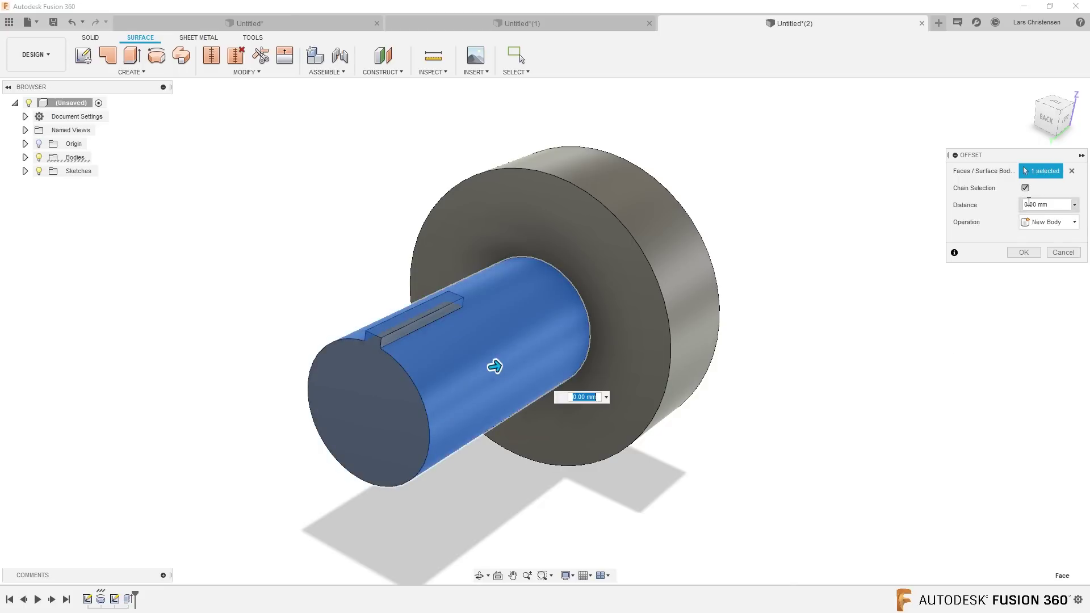
{"action": "left_click", "coordinate": [1023, 252]}
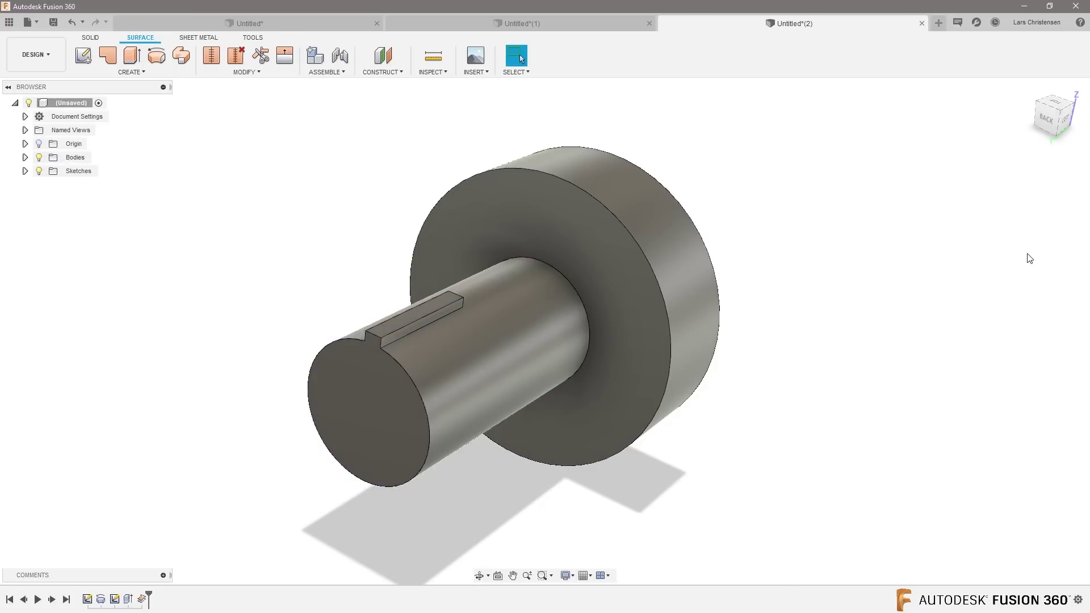
Step: Hide the original solid Body1, leaving only the keyed cylinder surface visible
{"action": "left_click", "coordinate": [25, 158]}
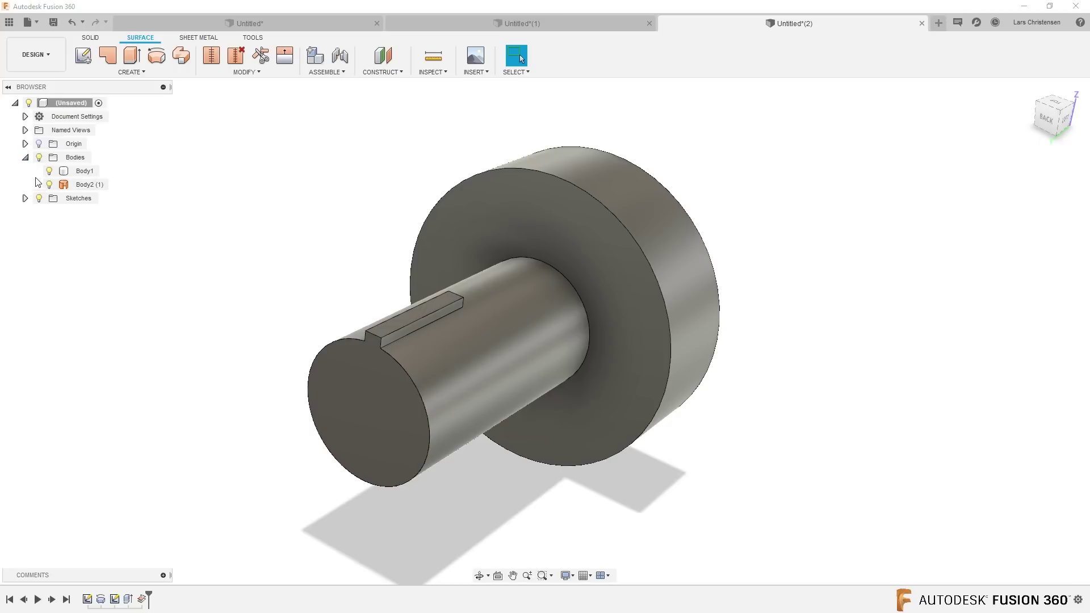
{"action": "left_click", "coordinate": [50, 174]}
{"action": "left_click", "coordinate": [49, 172]}
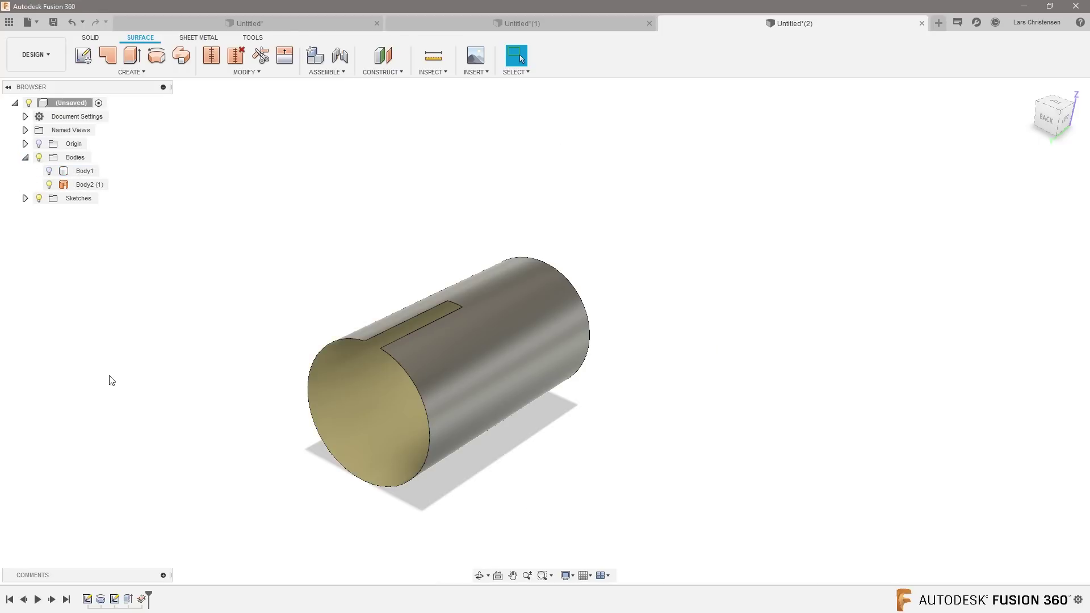
{"action": "left_click", "coordinate": [49, 171]}
{"action": "left_click", "coordinate": [49, 171]}
{"action": "left_click", "coordinate": [49, 170]}
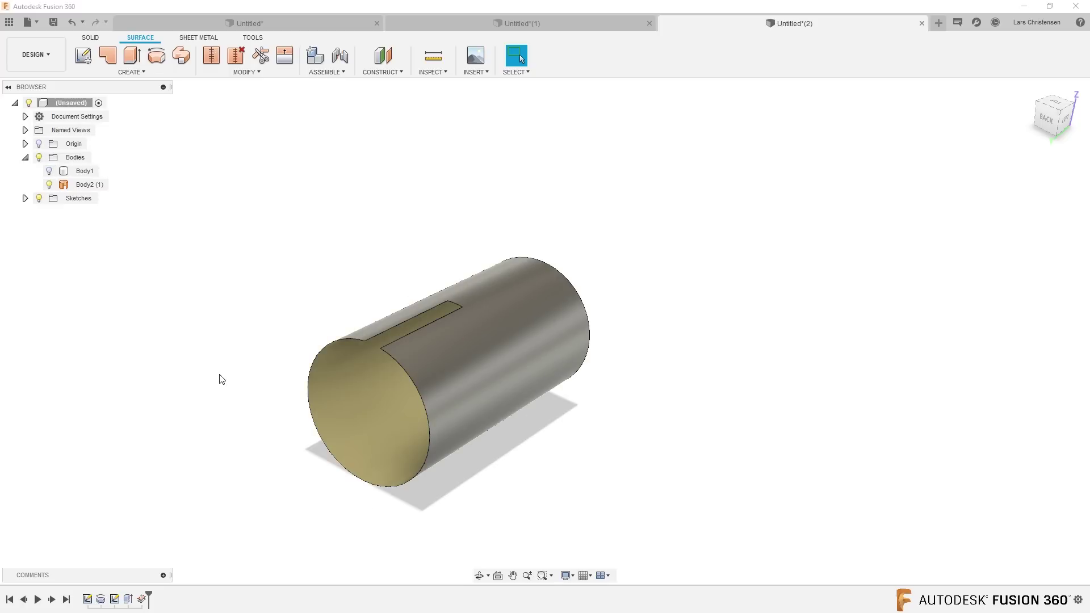
{"action": "left_click", "coordinate": [256, 72]}
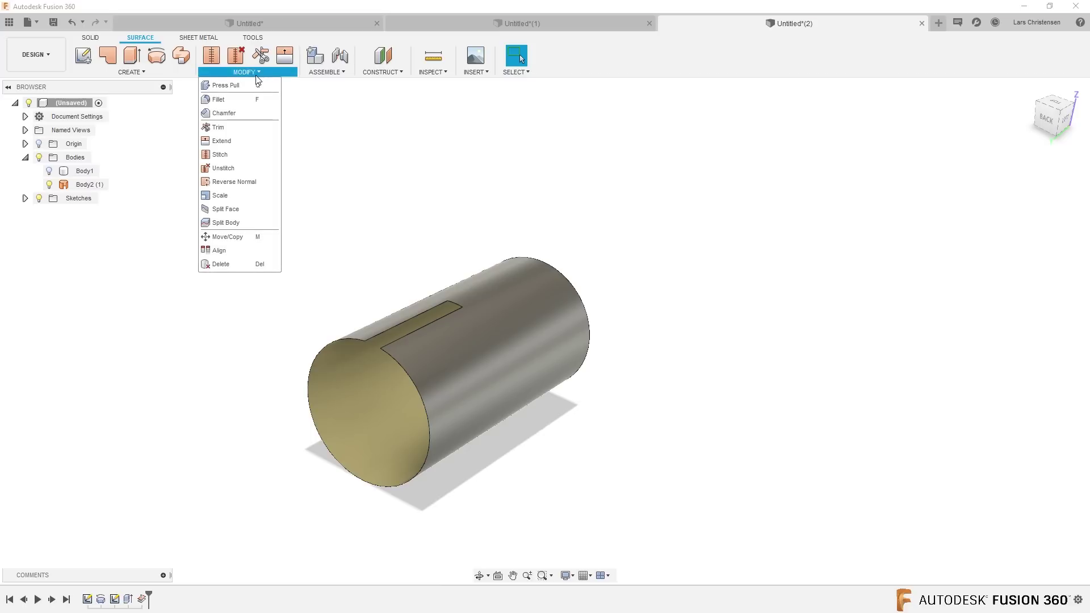
Step: Split the Body2 cylinder surface in two along an origin plane
{"action": "left_click", "coordinate": [233, 222]}
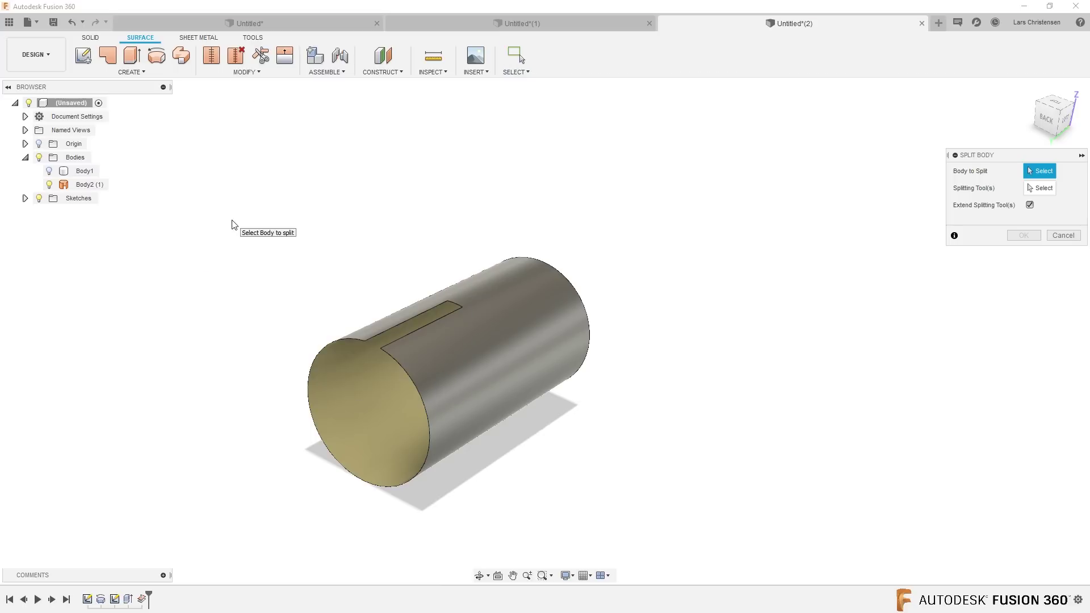
{"action": "left_click", "coordinate": [495, 299]}
{"action": "left_click", "coordinate": [1039, 188]}
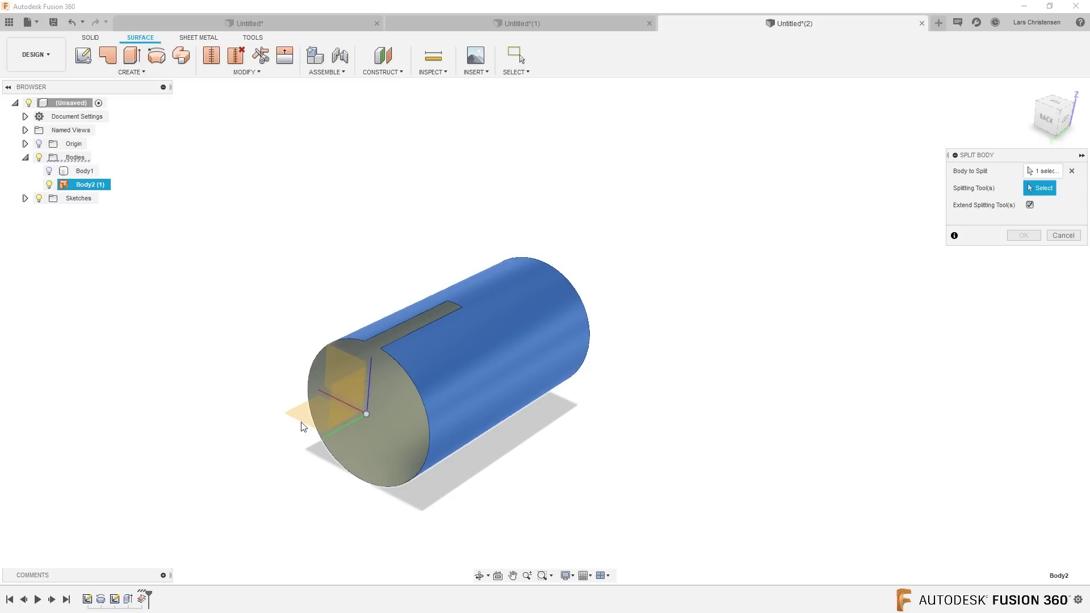
{"action": "left_click", "coordinate": [352, 405]}
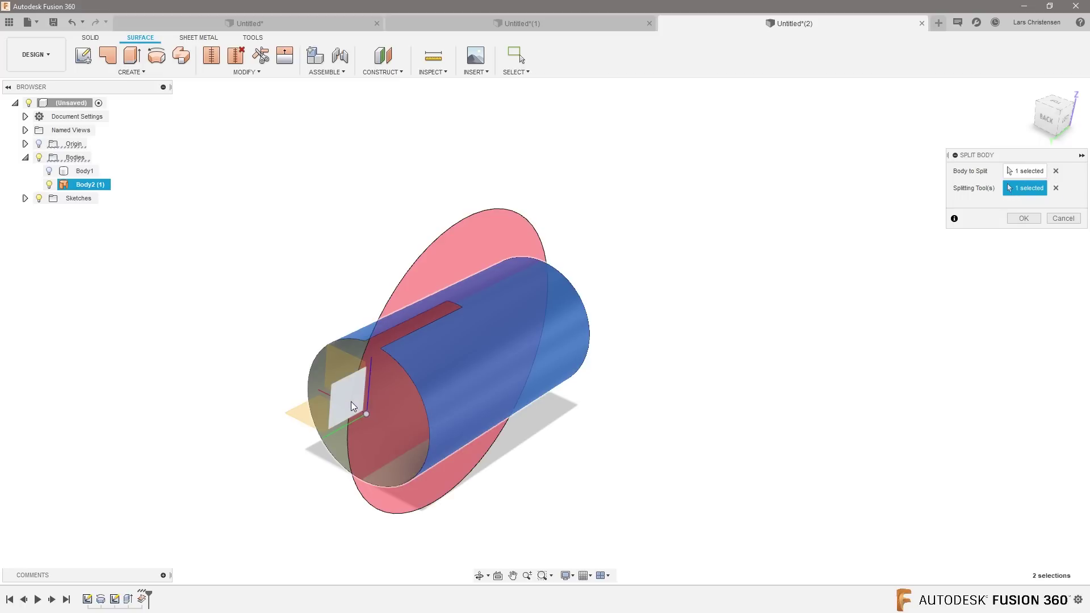
{"action": "left_click", "coordinate": [1025, 218]}
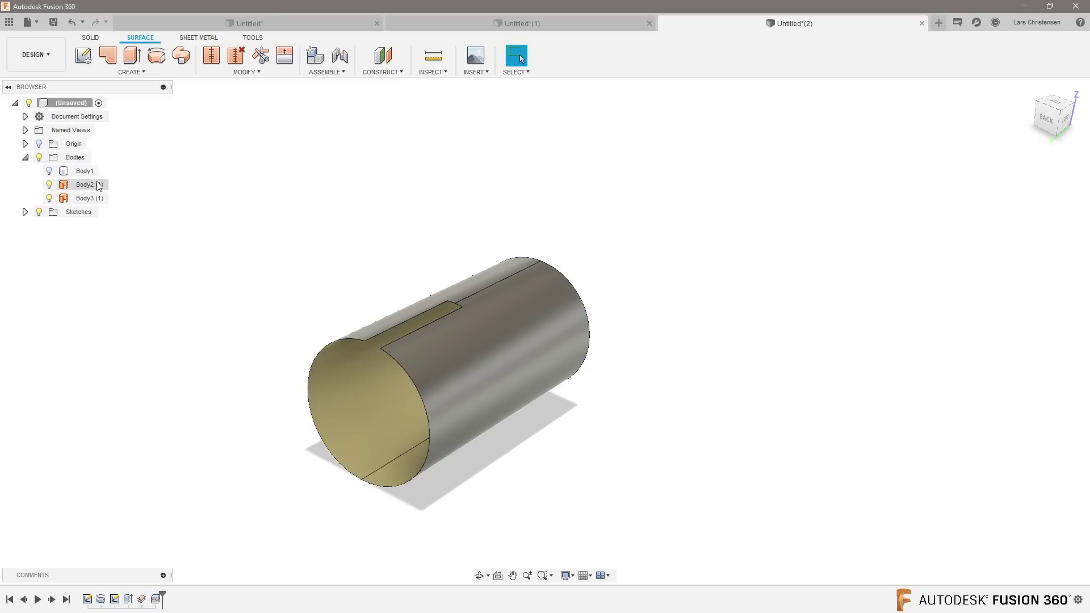
Step: Toggle Body2 and Body3 visibility to check both halves of the split
{"action": "left_click", "coordinate": [49, 185]}
{"action": "left_click", "coordinate": [50, 185]}
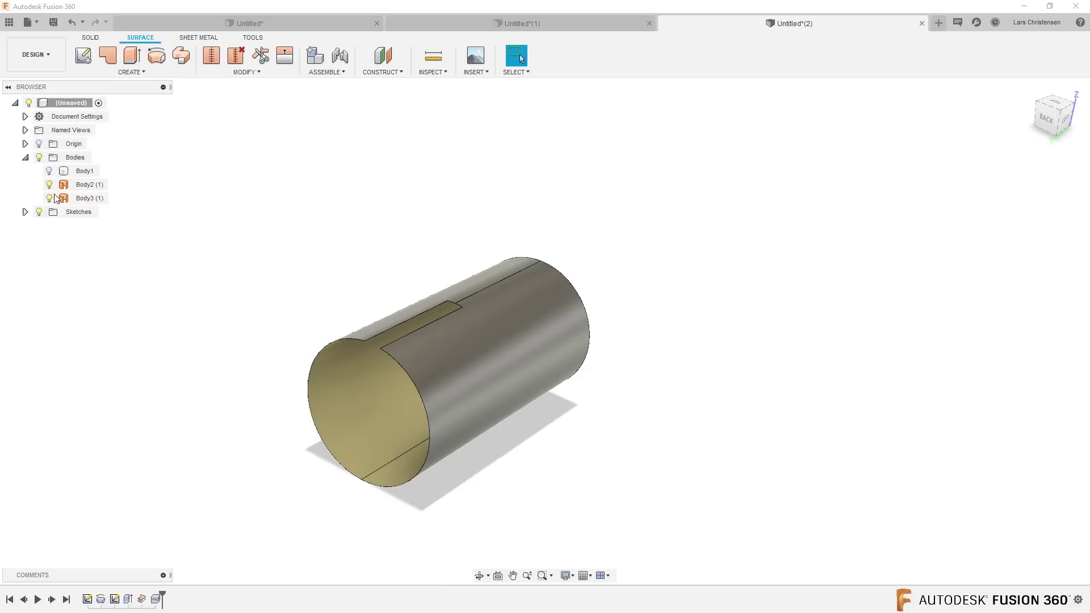
{"action": "left_click", "coordinate": [49, 198]}
{"action": "left_click", "coordinate": [50, 198]}
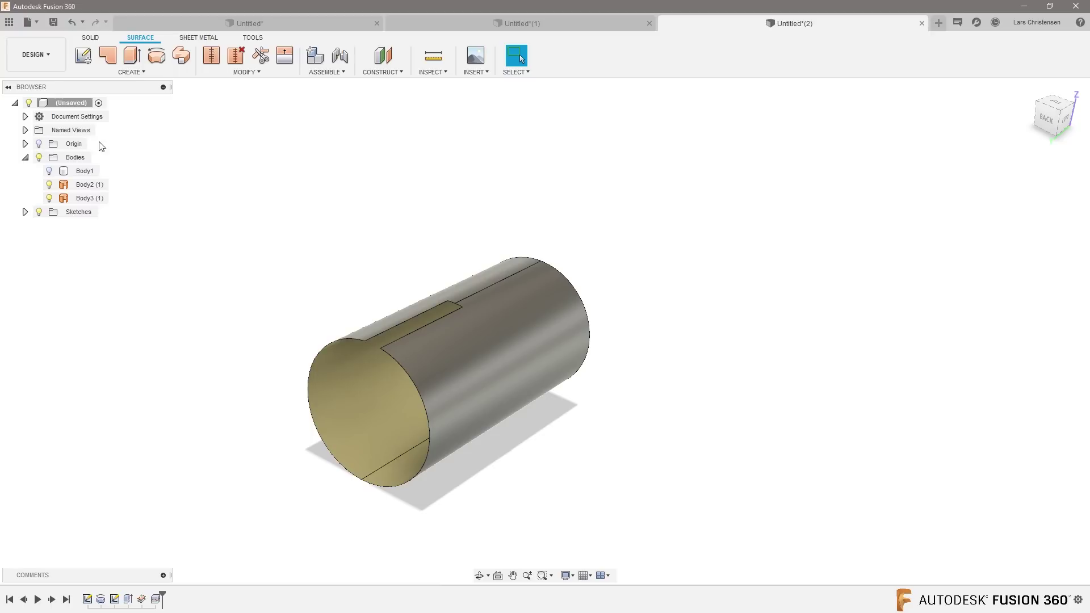
{"action": "left_click", "coordinate": [36, 54]}
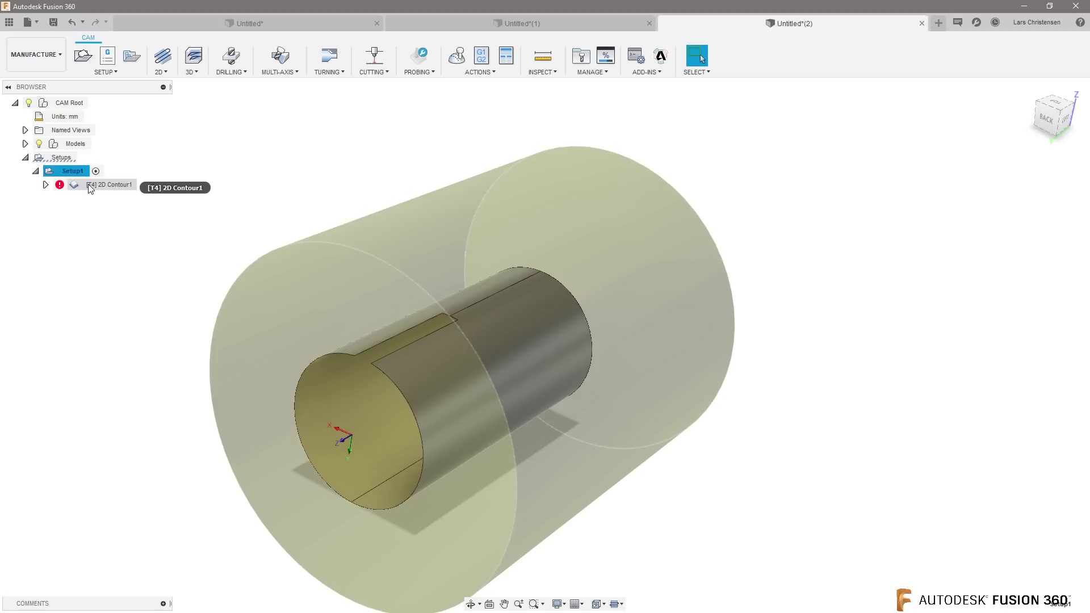
Step: Regenerate 2D Contour1 to clear its invalid flag and replay its toolpath simulation
{"action": "right_click", "coordinate": [124, 187]}
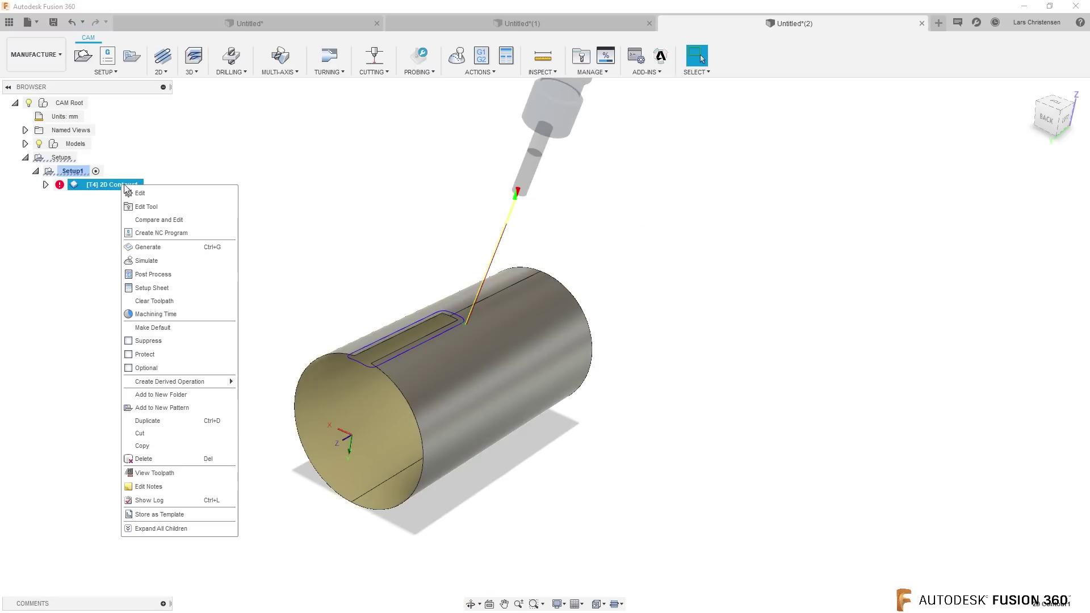
{"action": "left_click", "coordinate": [150, 260]}
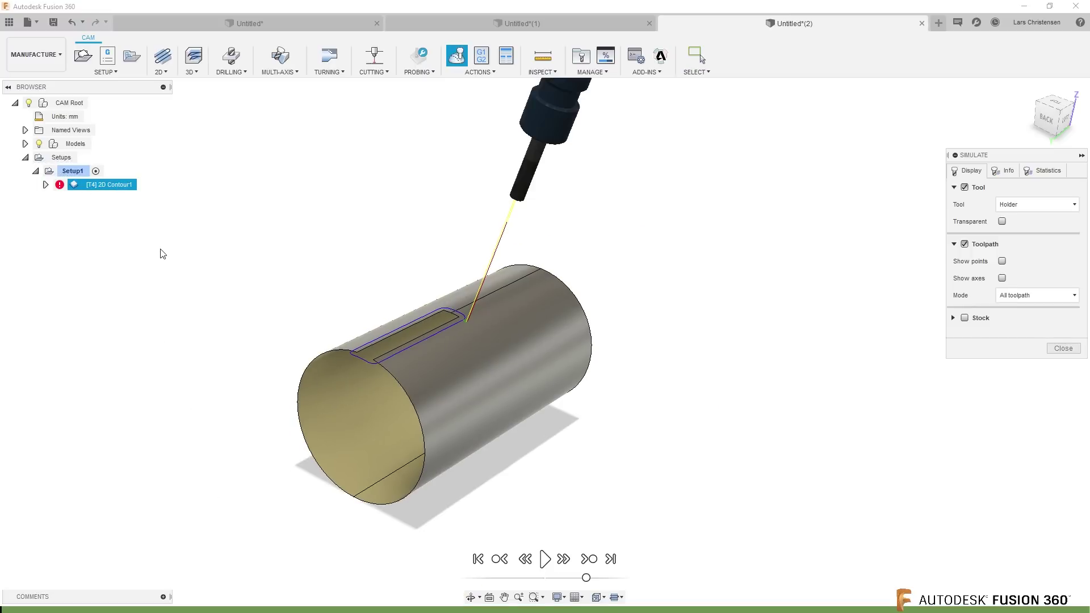
{"action": "left_click", "coordinate": [1063, 349]}
{"action": "right_click", "coordinate": [136, 186]}
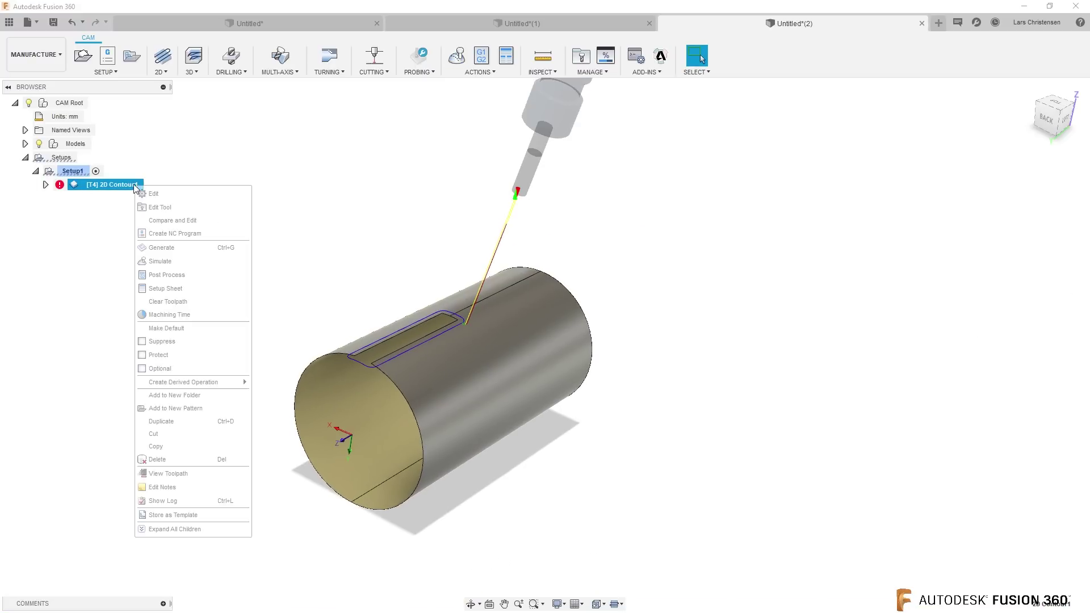
{"action": "left_click", "coordinate": [155, 248]}
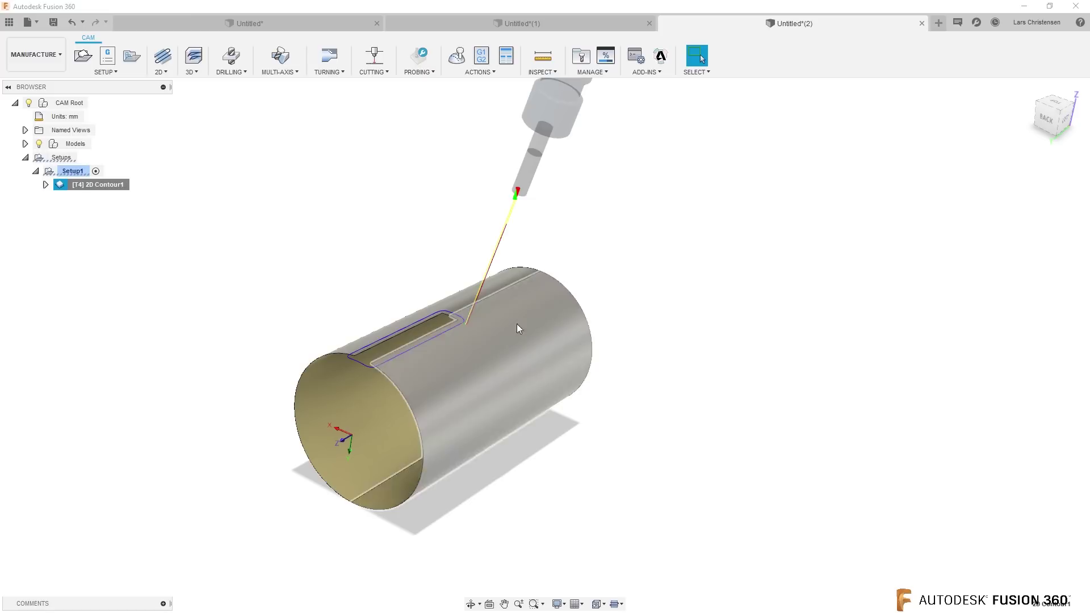
{"action": "left_click", "coordinate": [457, 55]}
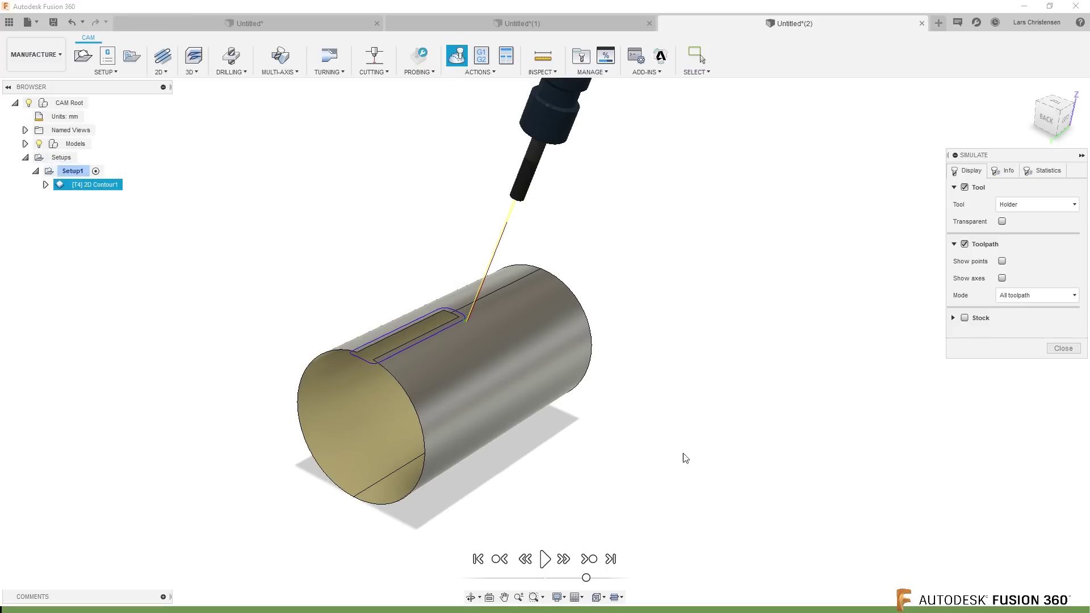
{"action": "left_click", "coordinate": [551, 560]}
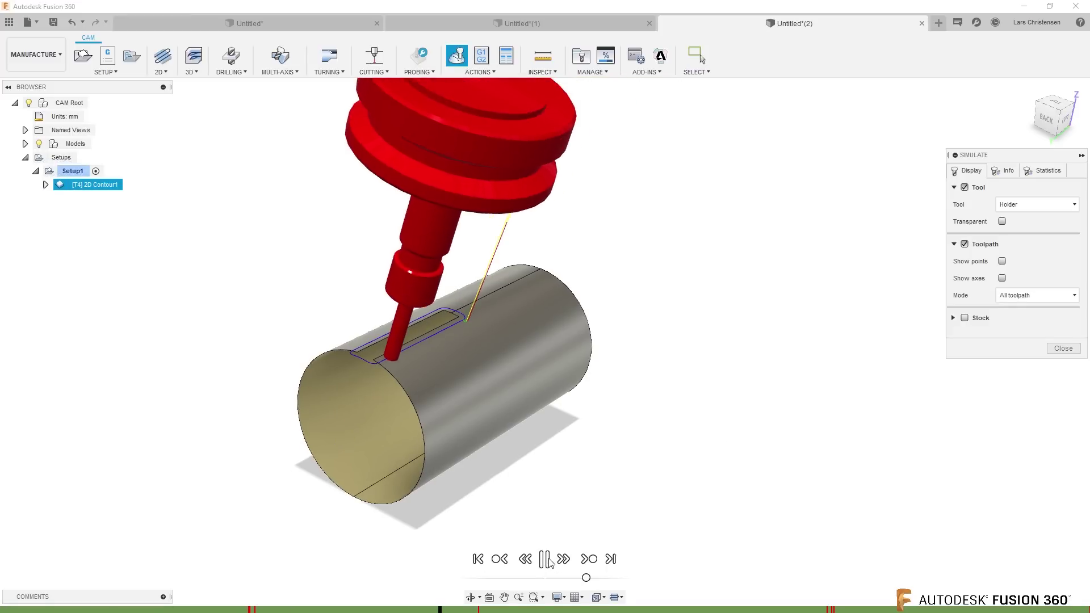
{"action": "left_click", "coordinate": [1063, 348]}
{"action": "left_click", "coordinate": [111, 217]}
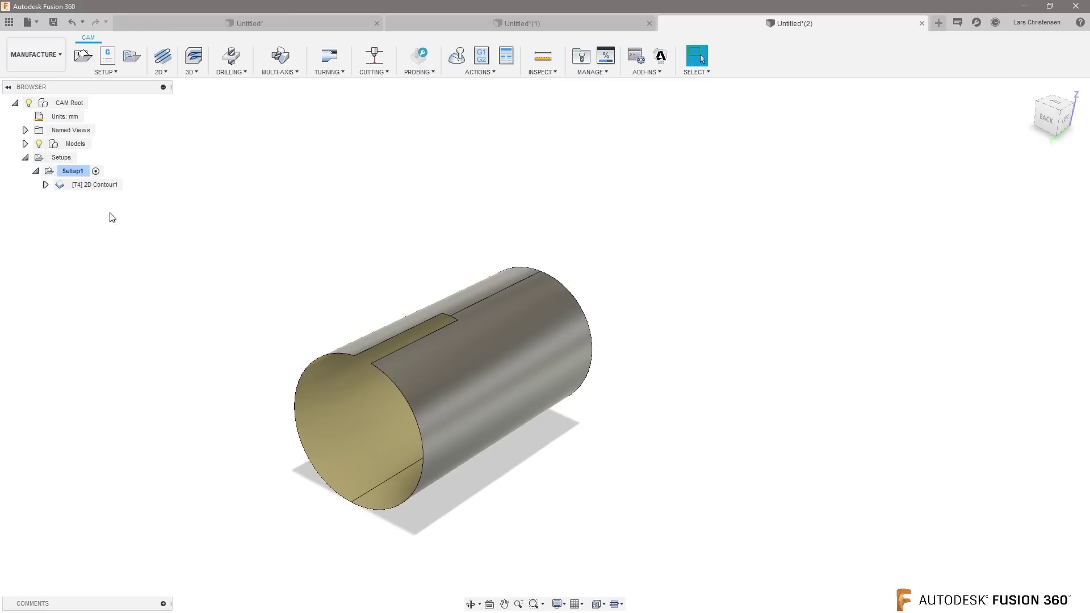
{"action": "left_click", "coordinate": [160, 72]}
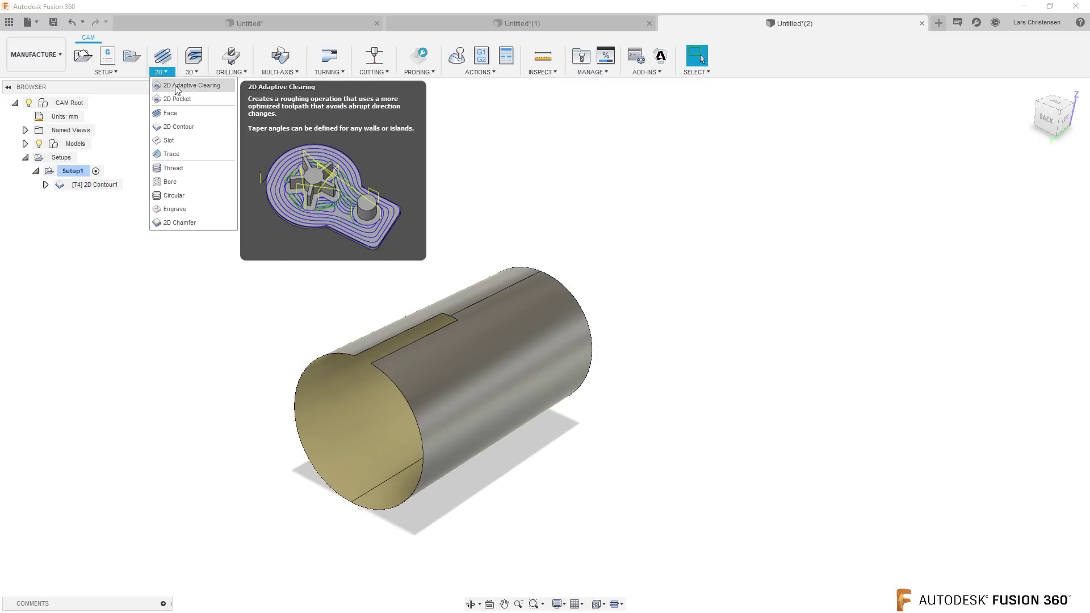
Step: Create 2D Adaptive1 wrapped on the cylinder face, pocketing the chained edge around the cylinder
{"action": "left_click", "coordinate": [182, 88]}
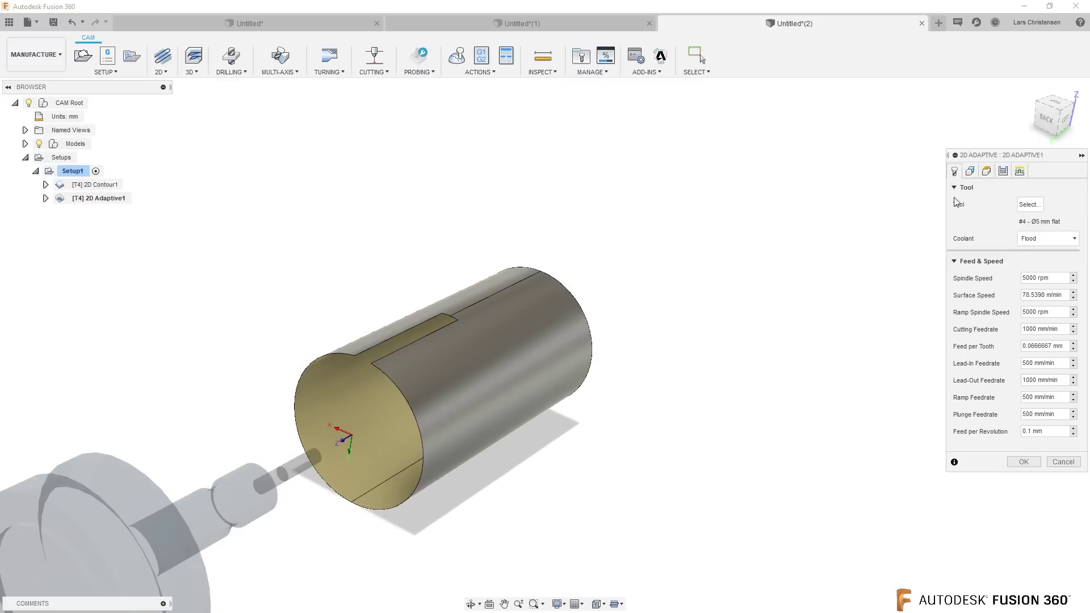
{"action": "left_click", "coordinate": [971, 171]}
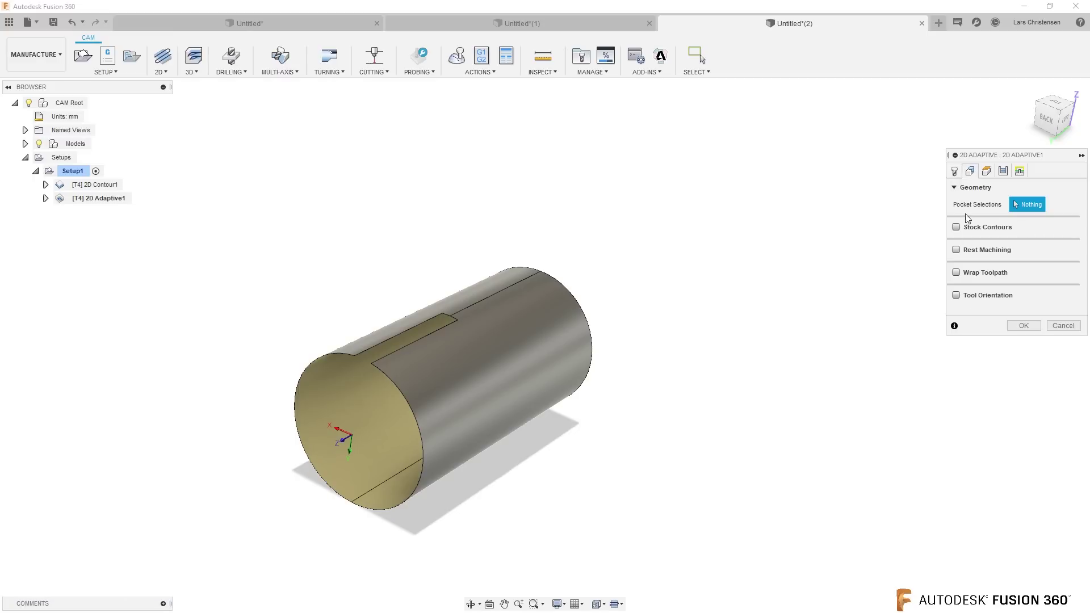
{"action": "left_click", "coordinate": [957, 273]}
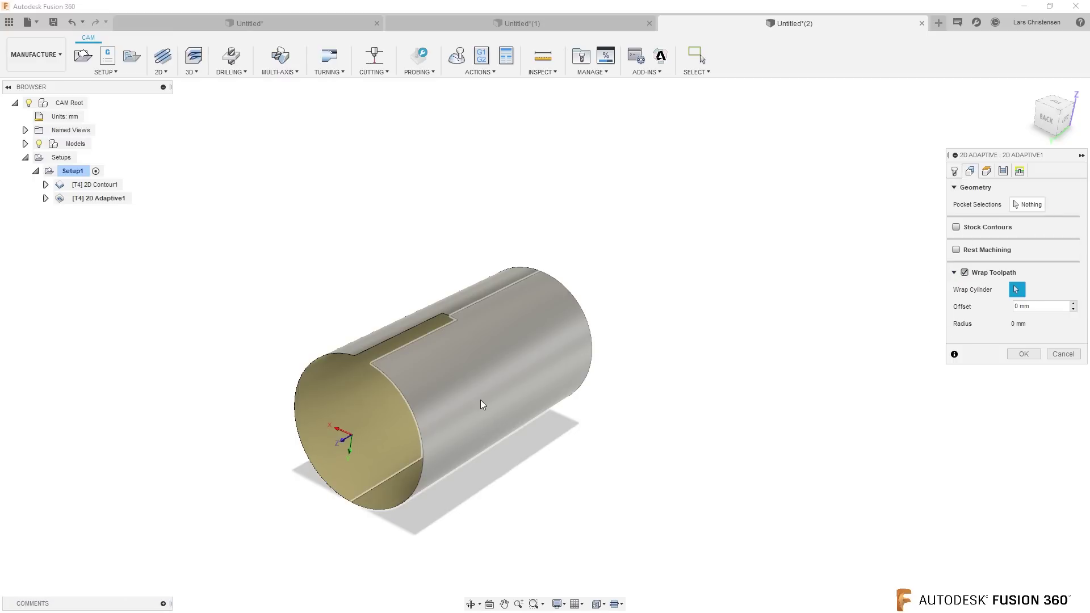
{"action": "left_click", "coordinate": [480, 400]}
{"action": "left_click", "coordinate": [1015, 205]}
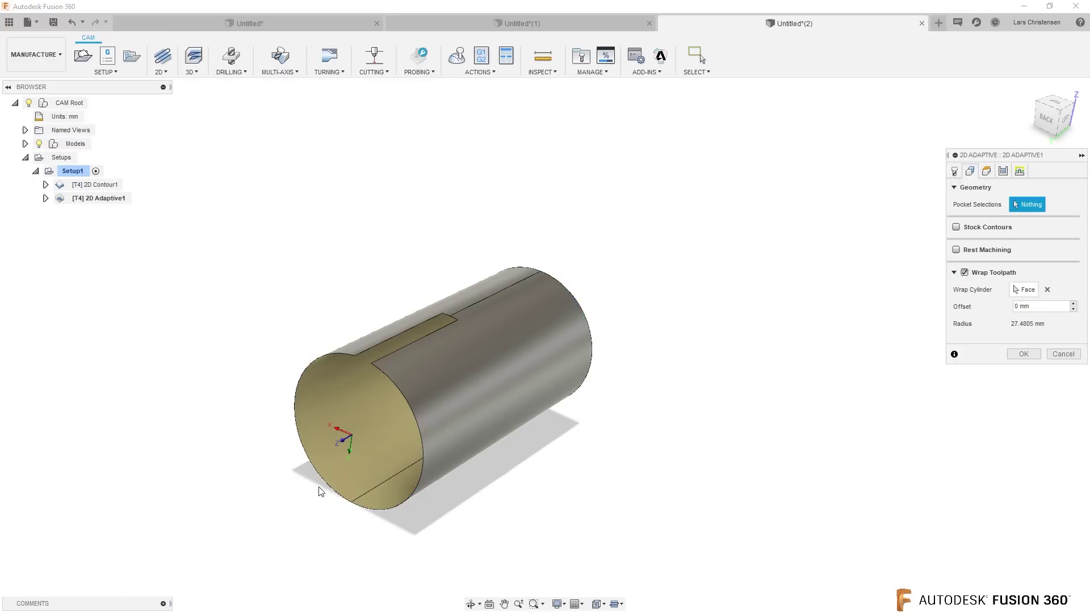
{"action": "left_click", "coordinate": [385, 381]}
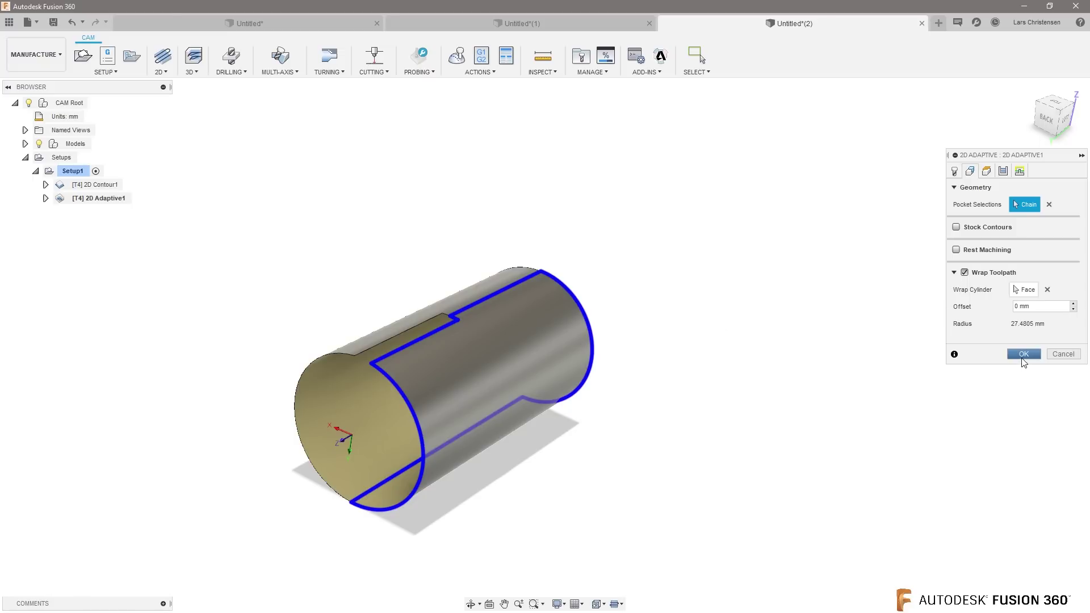
{"action": "left_click", "coordinate": [1022, 359]}
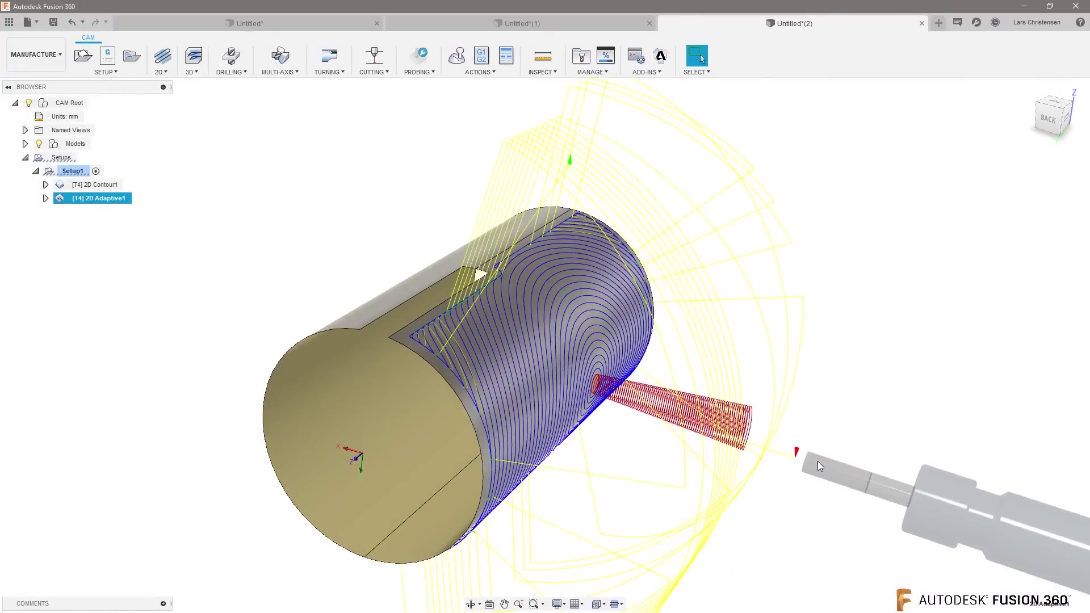
Step: Orbit around the wrapped adaptive toolpath from several angles, then clear its display
{"action": "middle_click_drag", "start_coordinate": [305, 121], "coordinate": [902, 441], "text": "shift"}
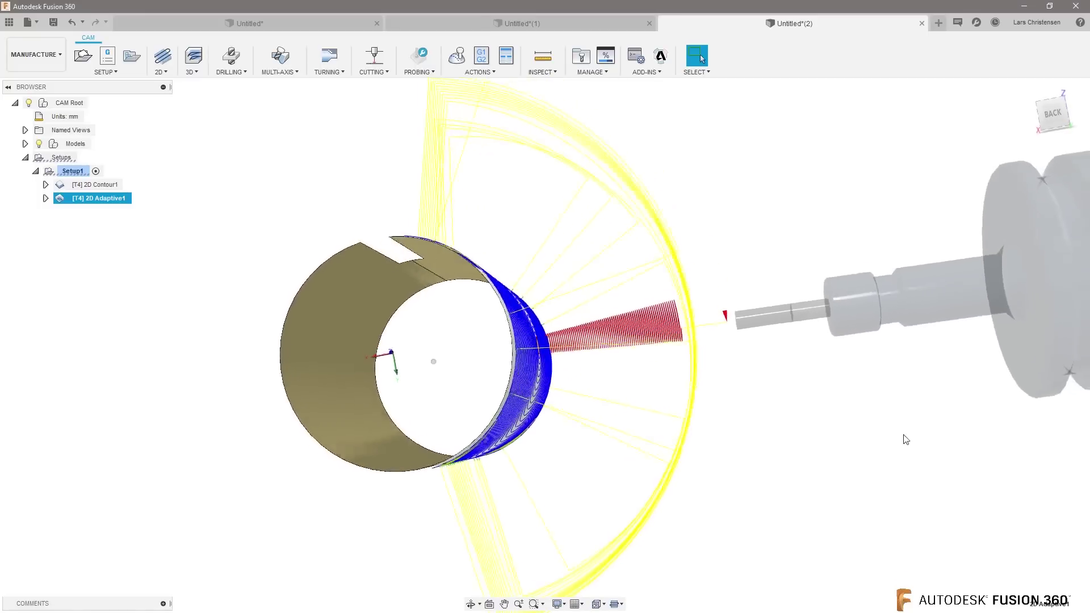
{"action": "middle_click_drag", "start_coordinate": [685, 204], "coordinate": [252, 360], "text": "shift"}
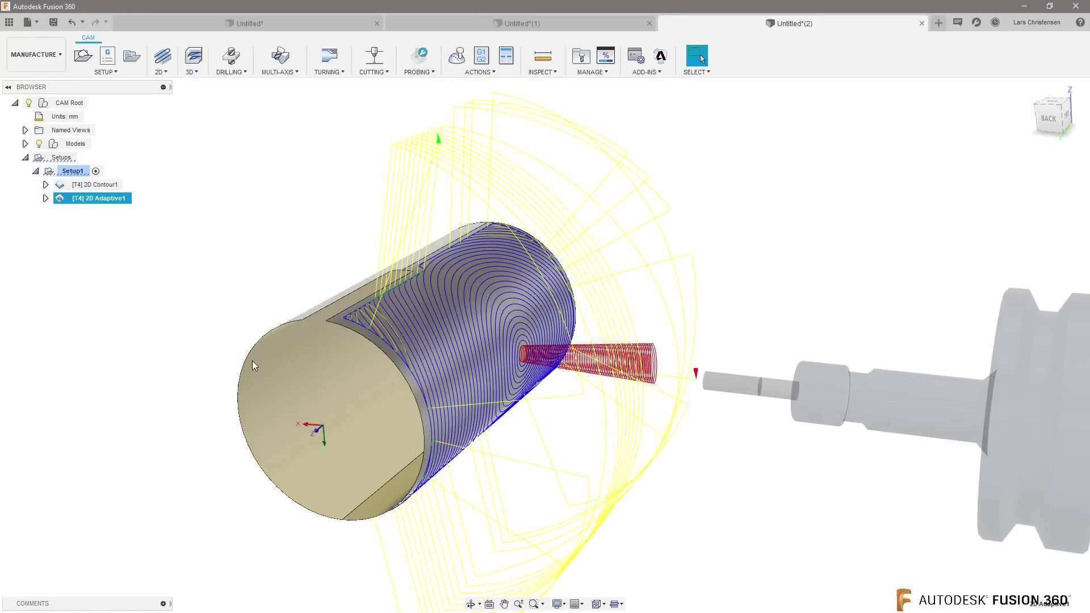
{"action": "middle_click_drag", "start_coordinate": [684, 522], "coordinate": [725, 491], "text": "shift"}
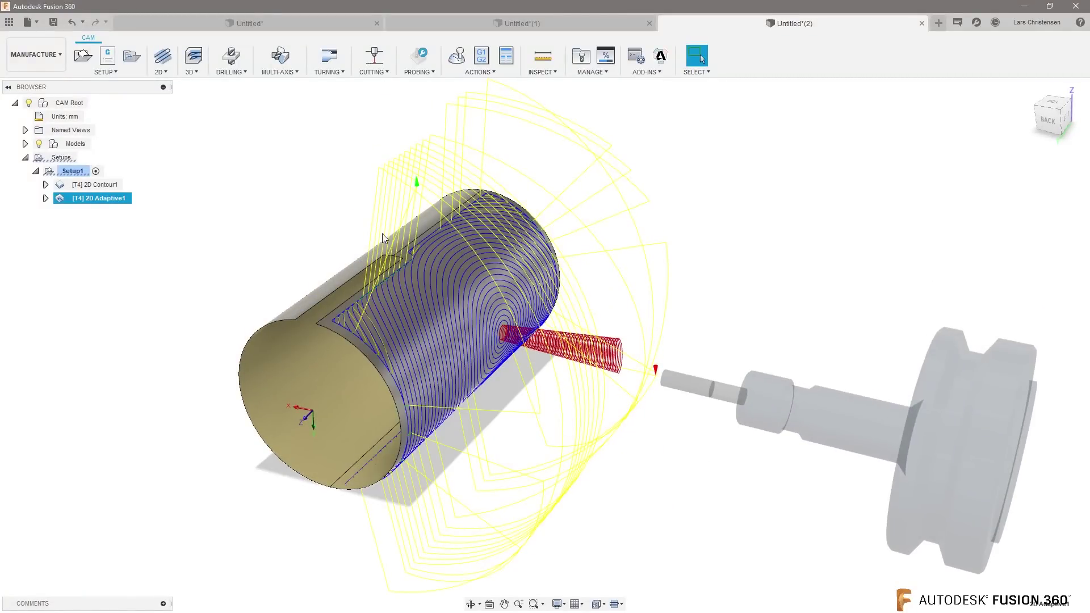
{"action": "left_click", "coordinate": [150, 315]}
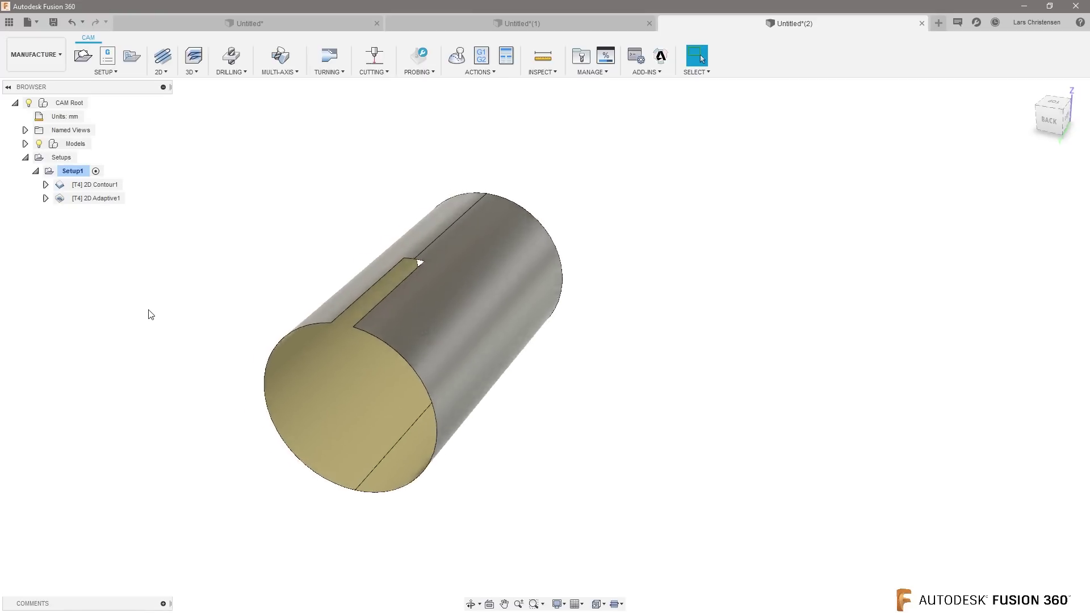
Step: Repeat 2D Adaptive Clearing as 2D Adaptive2, wrapped on the cylinder face, pocketing the chained end edge
{"action": "right_click", "coordinate": [159, 315]}
{"action": "left_click", "coordinate": [156, 276]}
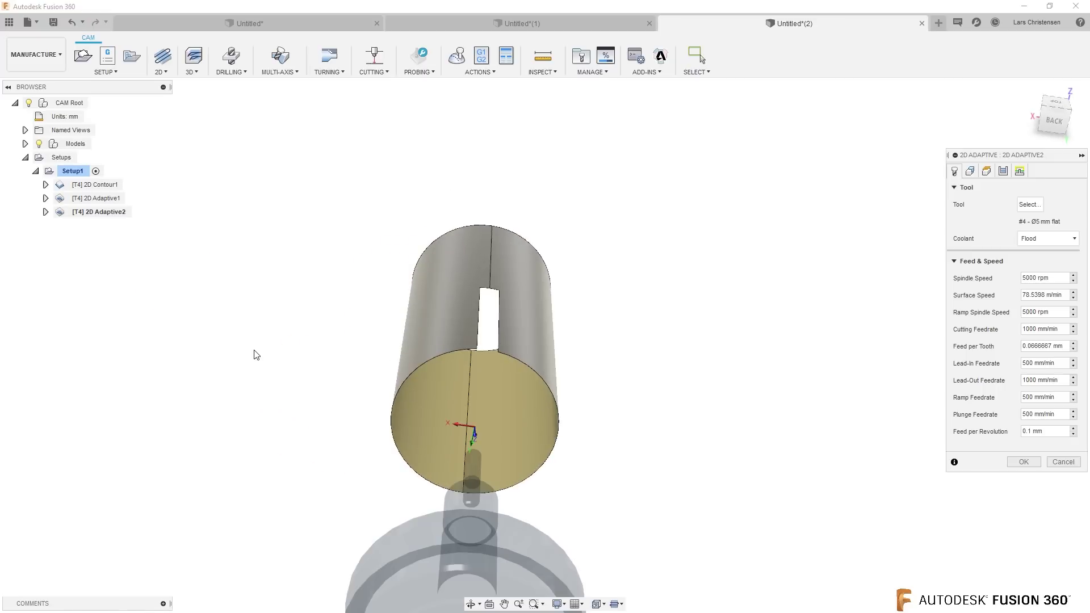
{"action": "left_click", "coordinate": [969, 170]}
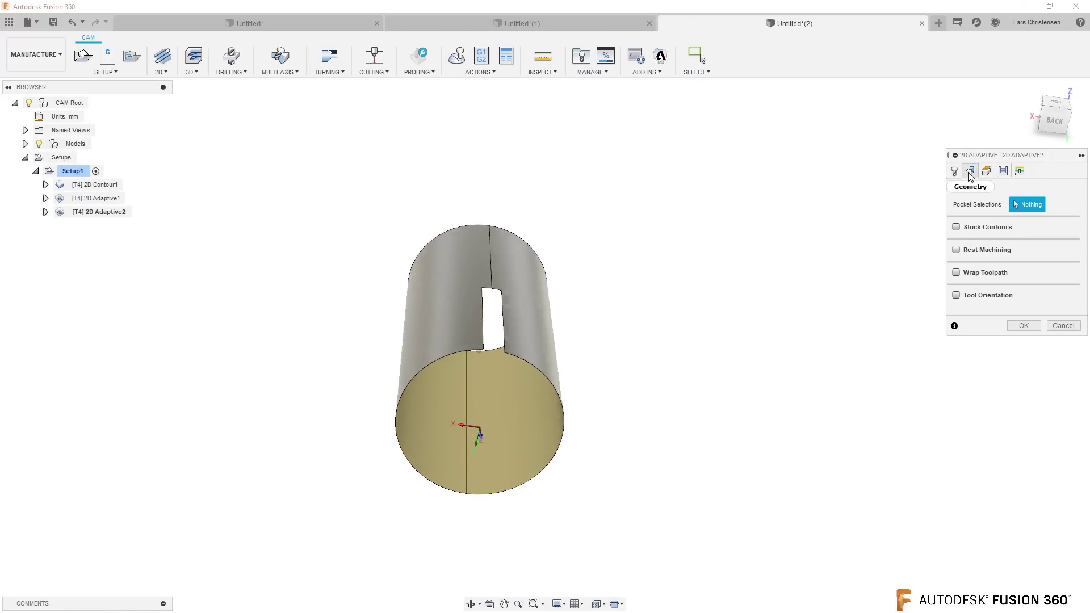
{"action": "left_click", "coordinate": [1040, 107]}
{"action": "left_click", "coordinate": [965, 272]}
{"action": "left_click", "coordinate": [454, 378]}
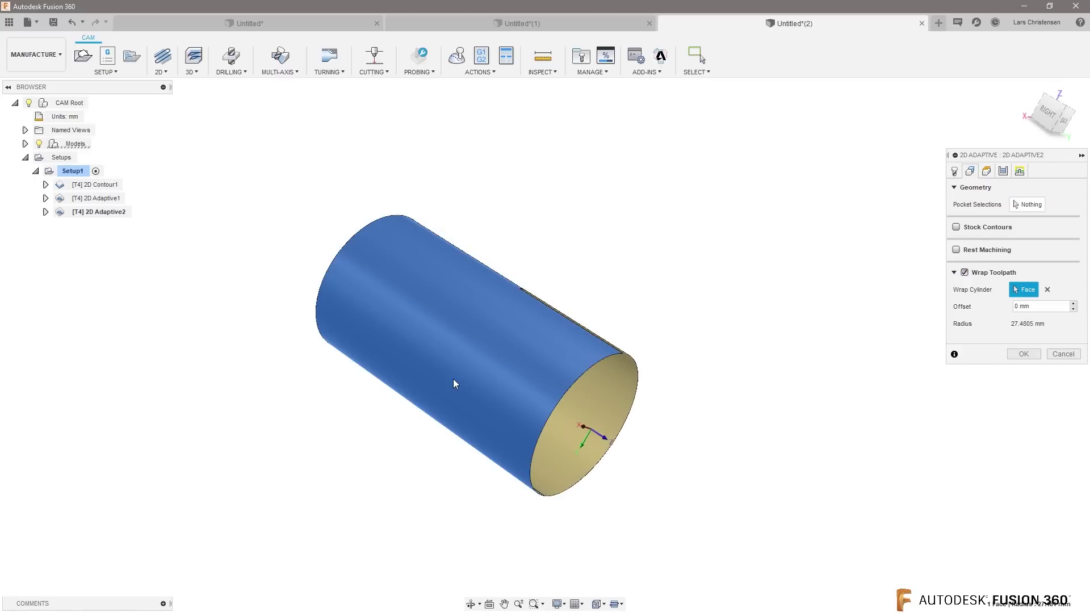
{"action": "left_click", "coordinate": [1028, 205]}
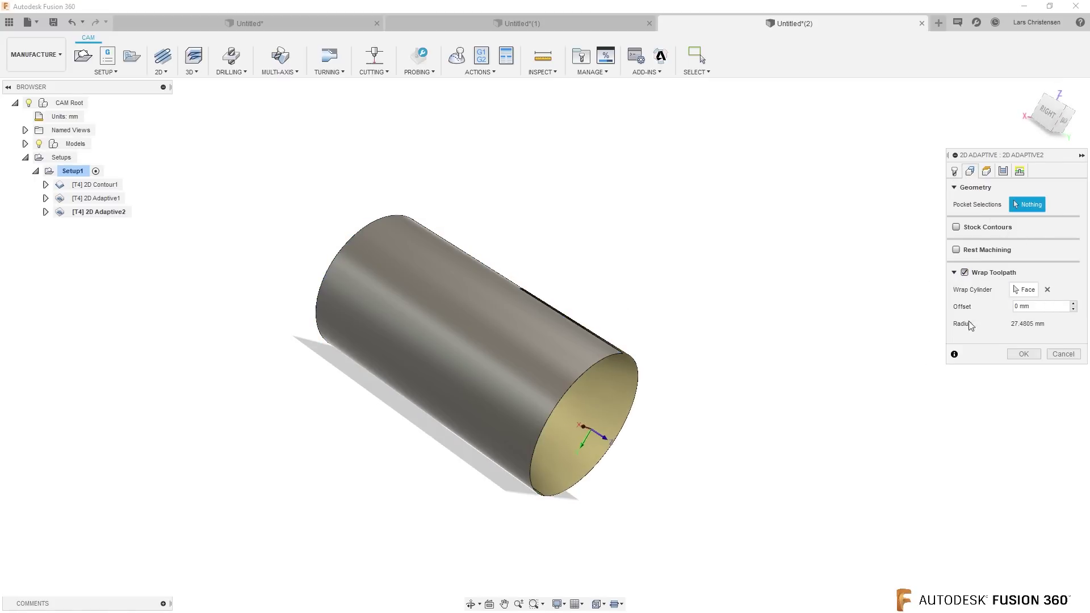
{"action": "left_click", "coordinate": [557, 406]}
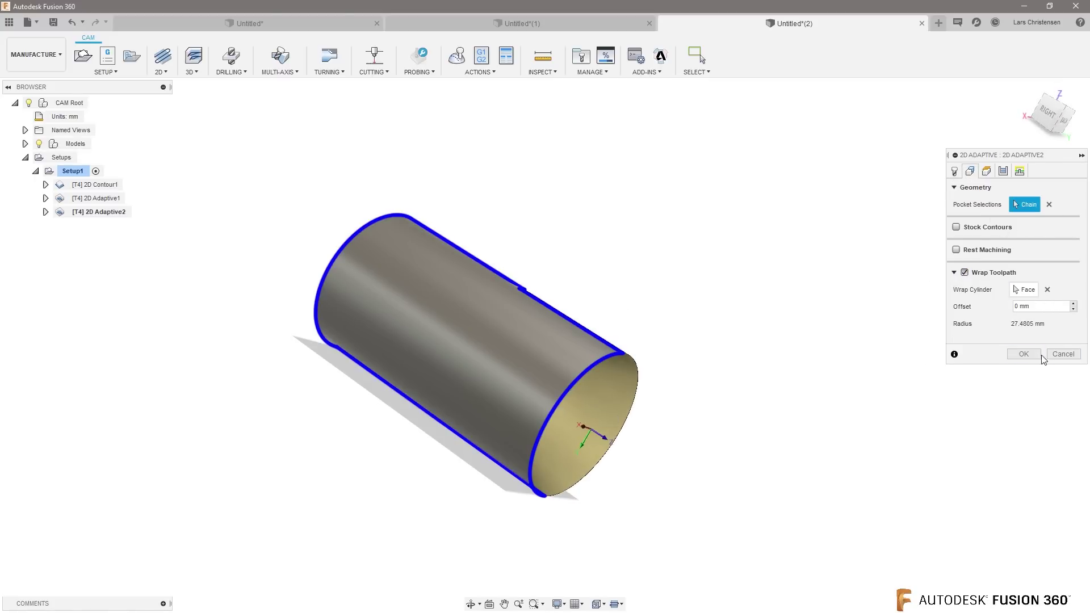
{"action": "left_click", "coordinate": [1026, 353]}
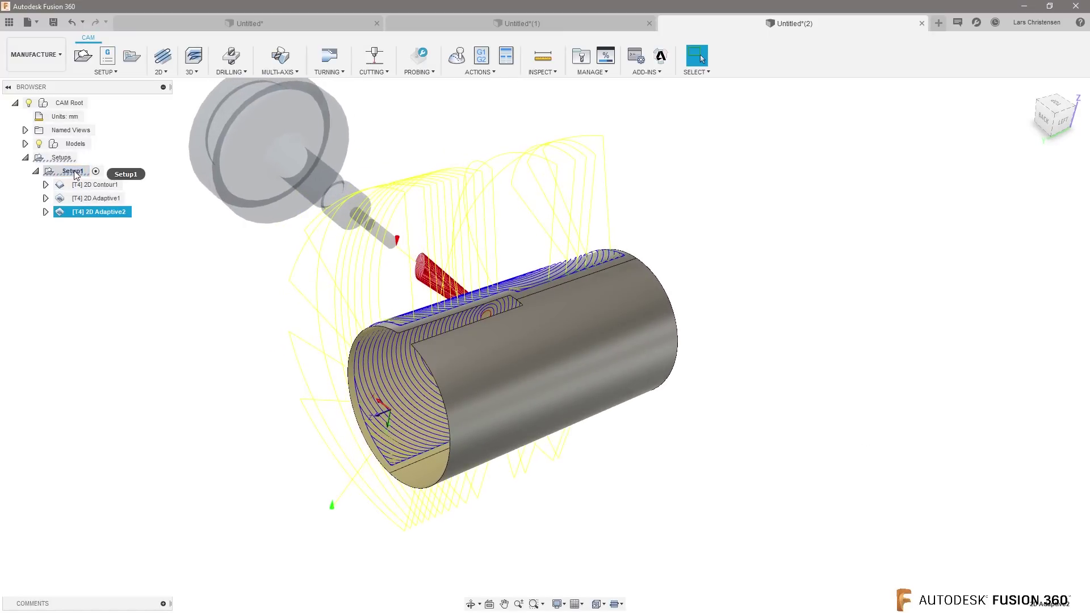
Step: Hide split surfaces Body2 and Body3, show solid shaft Body1, then select Setup1
{"action": "left_click", "coordinate": [25, 144]}
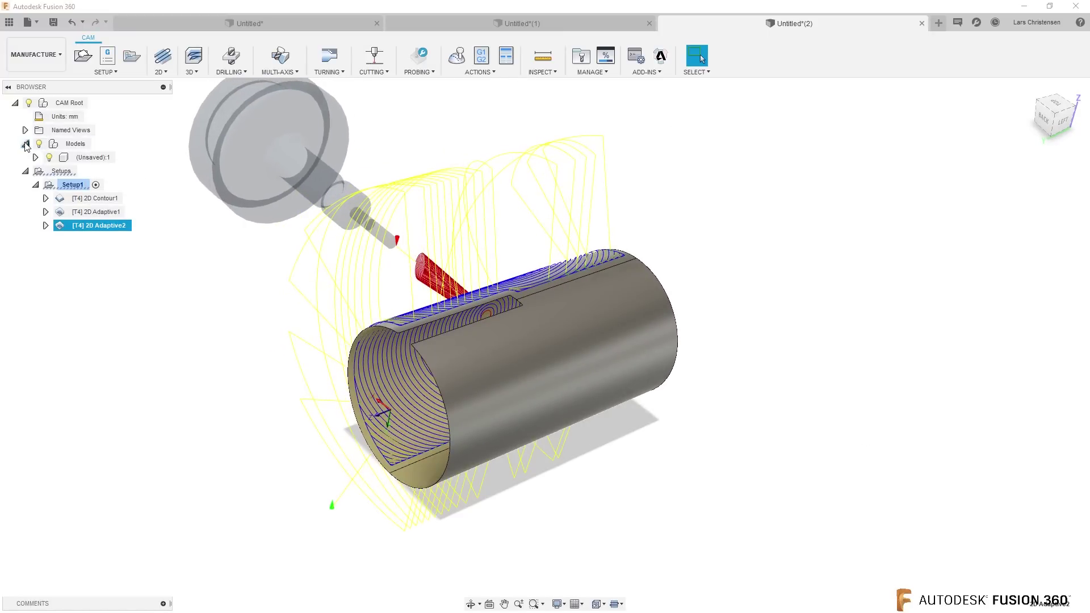
{"action": "left_click", "coordinate": [35, 157]}
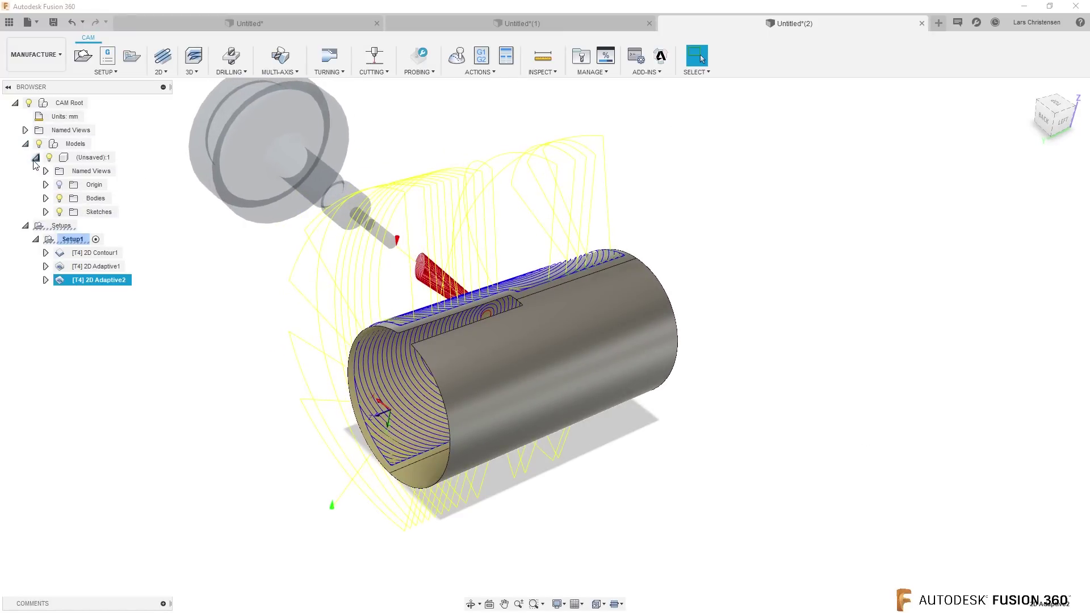
{"action": "left_click", "coordinate": [45, 198]}
{"action": "left_click", "coordinate": [69, 239]}
{"action": "left_click", "coordinate": [70, 240]}
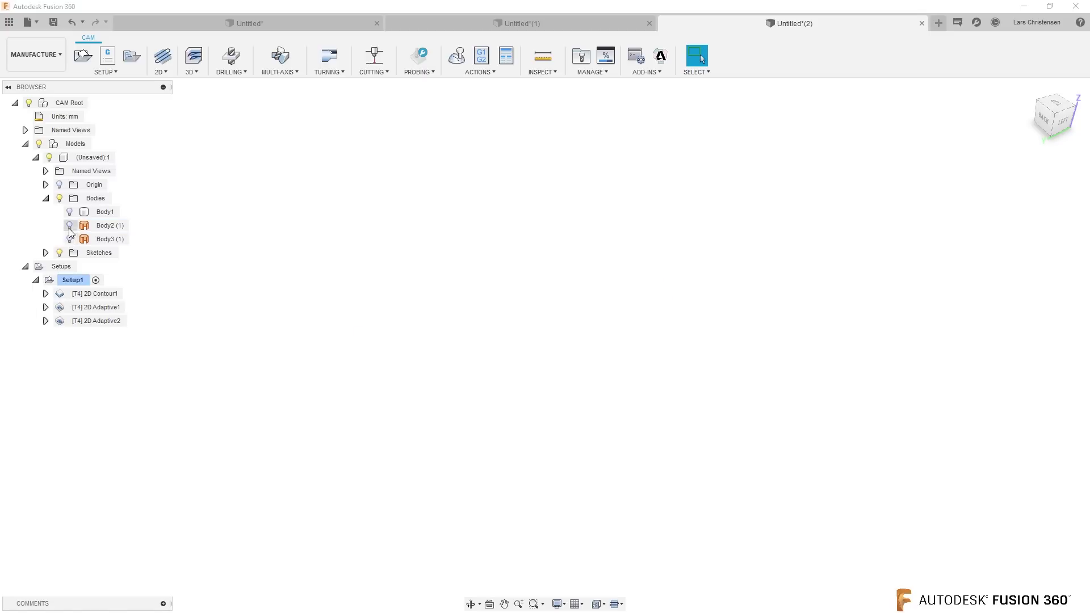
{"action": "left_click", "coordinate": [69, 212]}
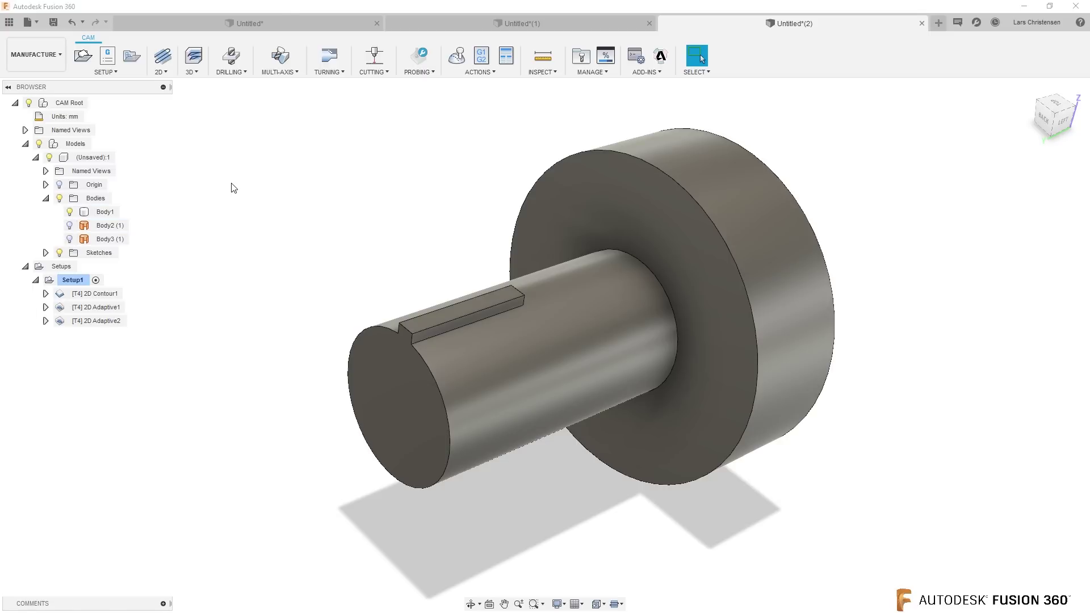
{"action": "left_click", "coordinate": [73, 280]}
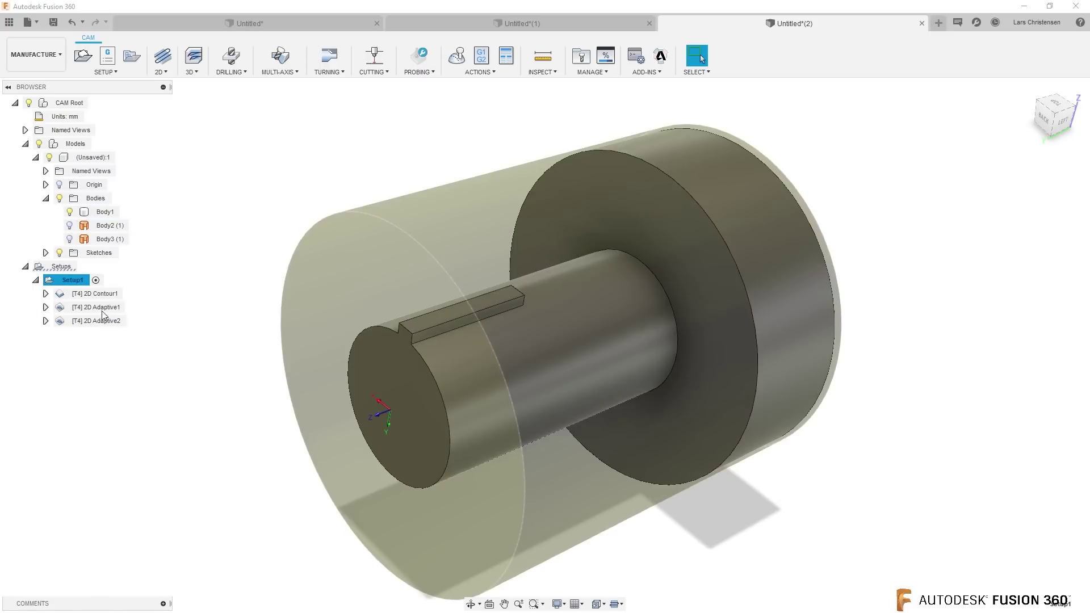
Step: Drag [T4] 2D Contour1 below [T4] 2D Adaptive2 in Setup1's operation list
{"action": "left_click", "coordinate": [99, 294]}
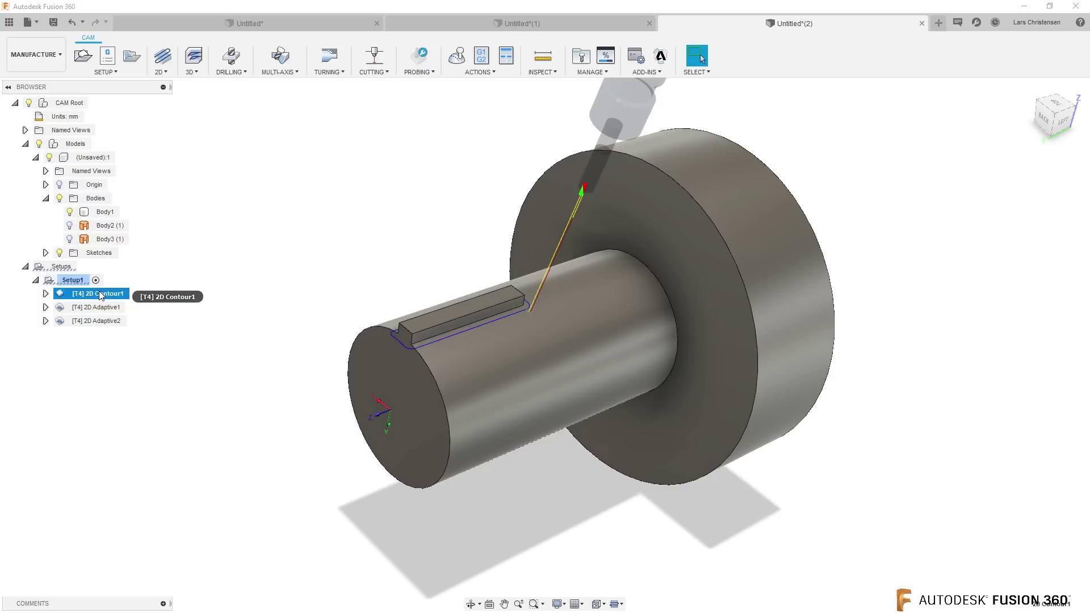
{"action": "left_click_drag", "start_coordinate": [95, 295], "coordinate": [101, 326]}
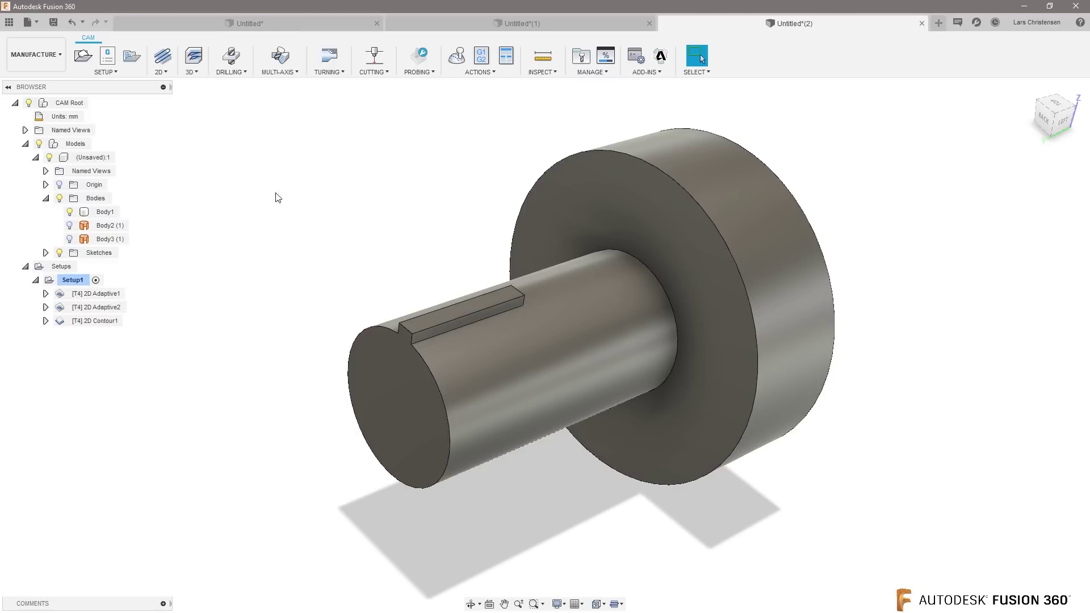
Step: Start simulating Setup1 with the toolpath mode set to Tail and play it
{"action": "left_click", "coordinate": [458, 59]}
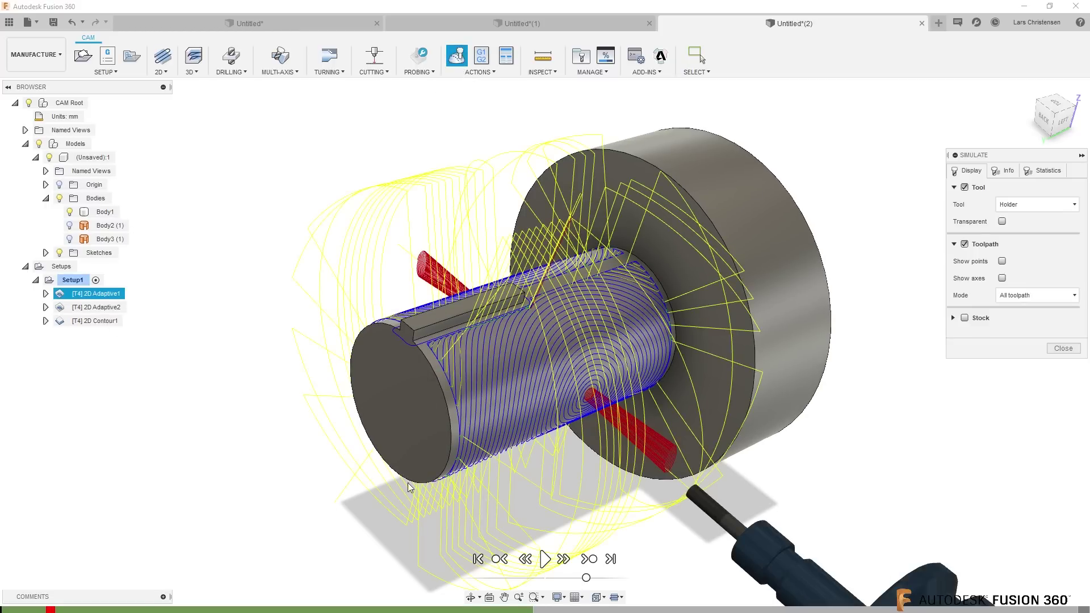
{"action": "left_click", "coordinate": [1013, 360]}
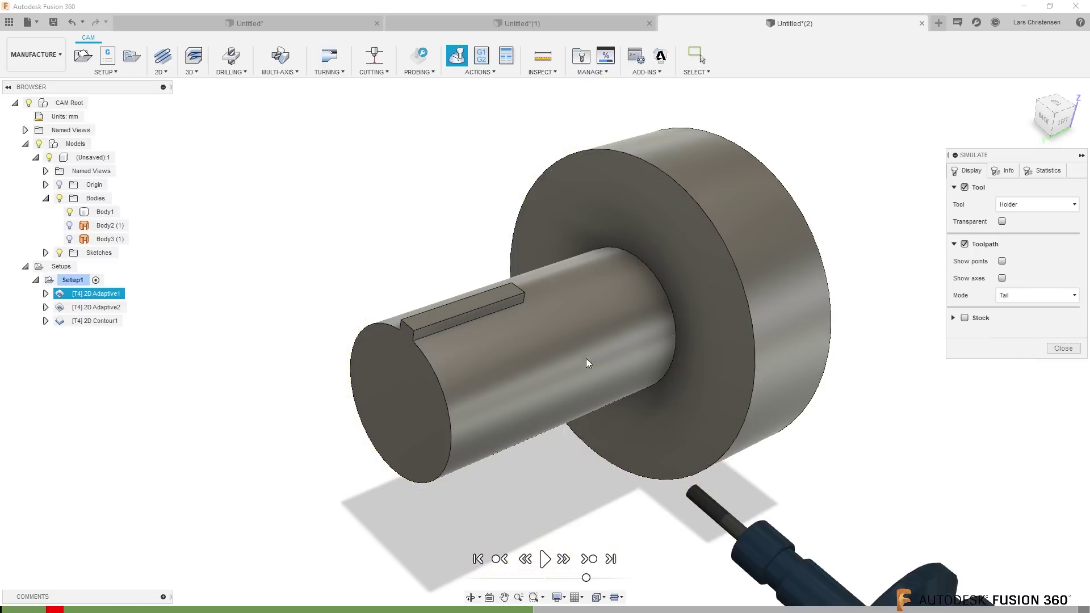
{"action": "left_click", "coordinate": [545, 559]}
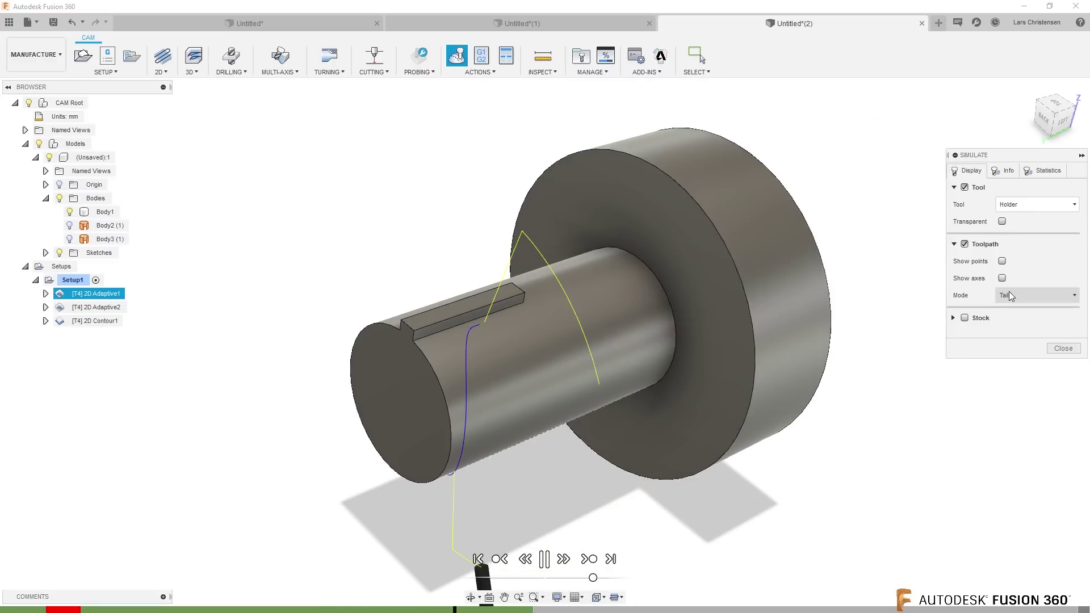
Step: Switch the toolpath display to before and then after position, orbit during playback, then close the simulation
{"action": "left_click", "coordinate": [1013, 295]}
{"action": "left_click", "coordinate": [1020, 323]}
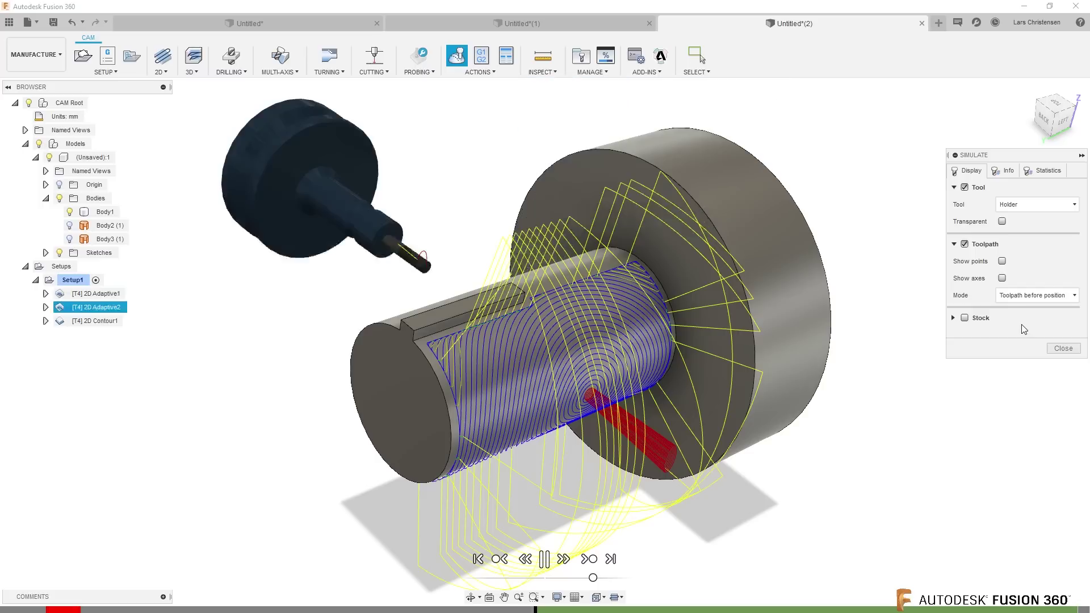
{"action": "left_click", "coordinate": [1029, 296]}
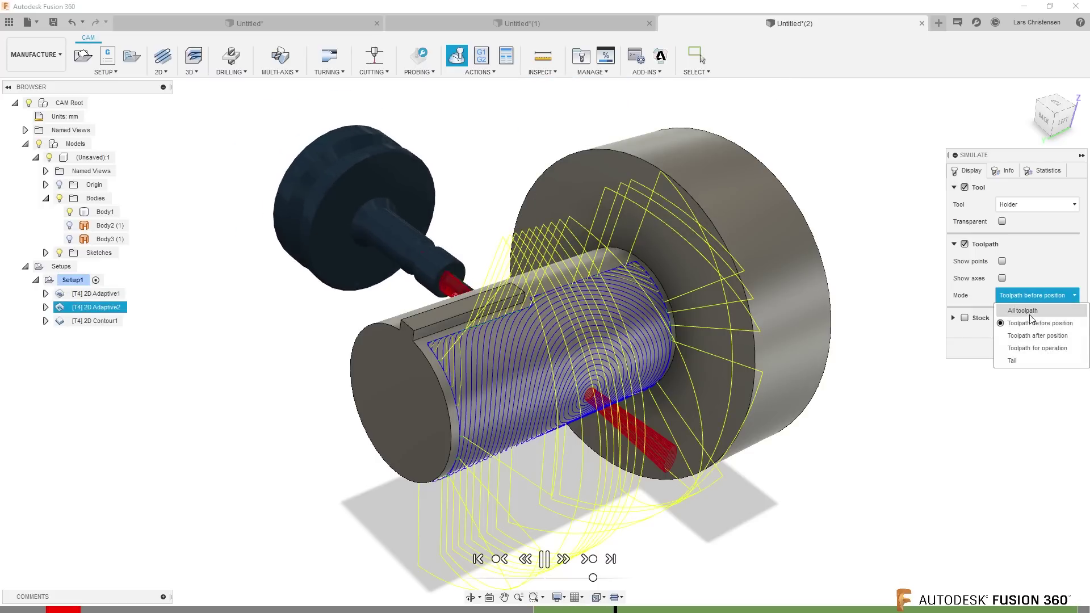
{"action": "left_click", "coordinate": [1029, 335]}
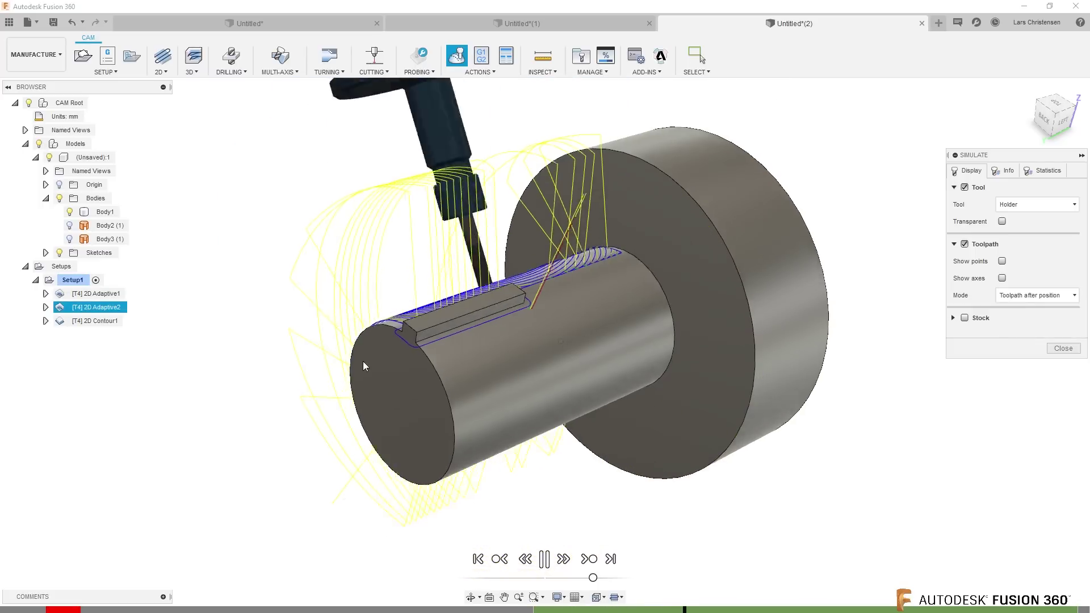
{"action": "middle_click_drag", "start_coordinate": [362, 361], "coordinate": [459, 388], "text": "shift"}
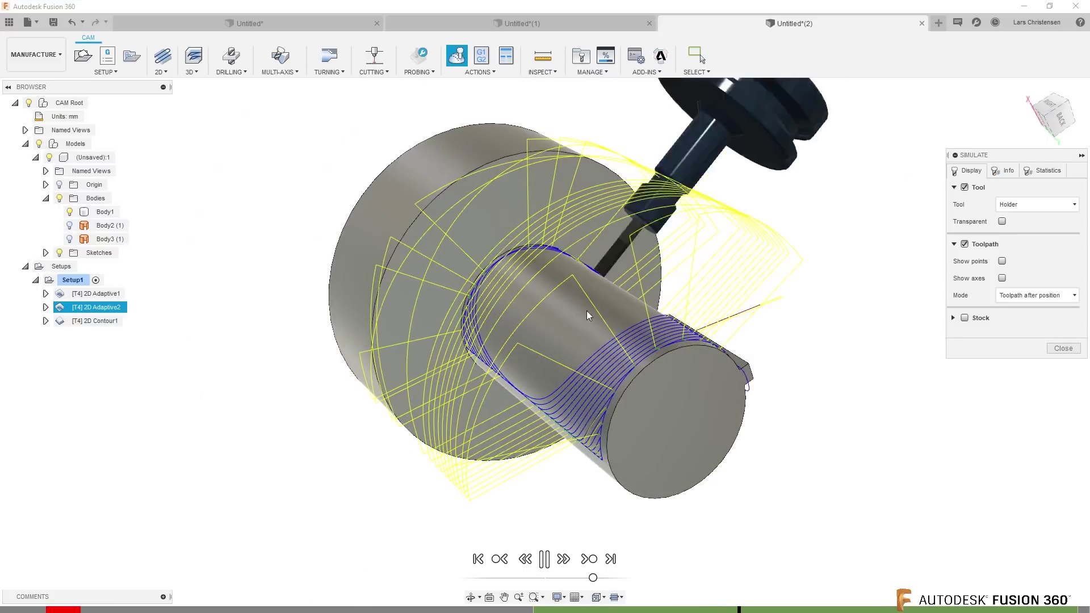
{"action": "middle_click_drag", "start_coordinate": [584, 325], "coordinate": [411, 352], "text": "shift"}
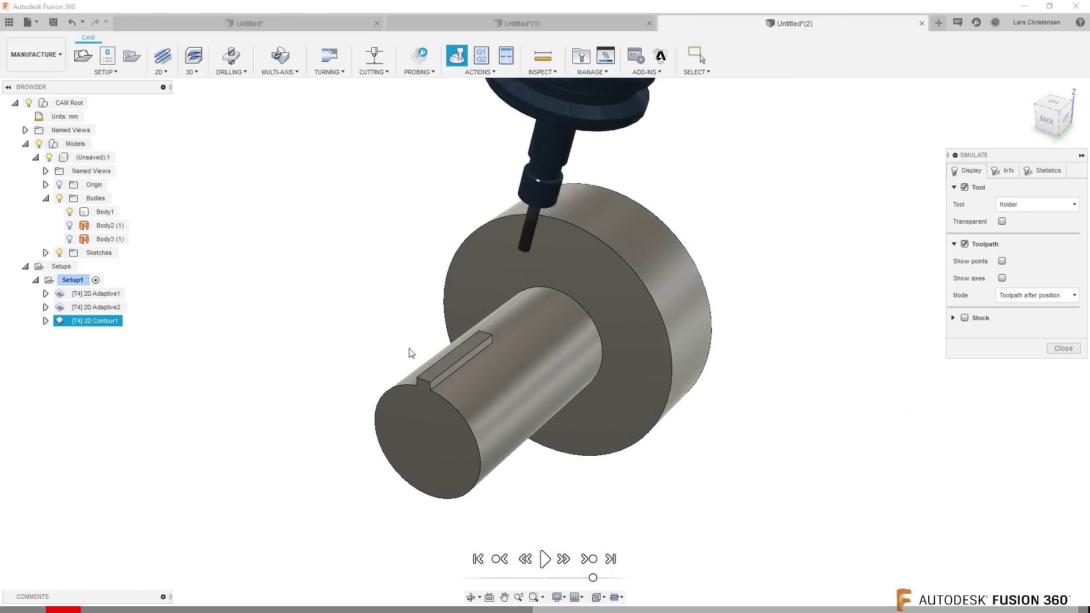
{"action": "left_click", "coordinate": [1053, 349]}
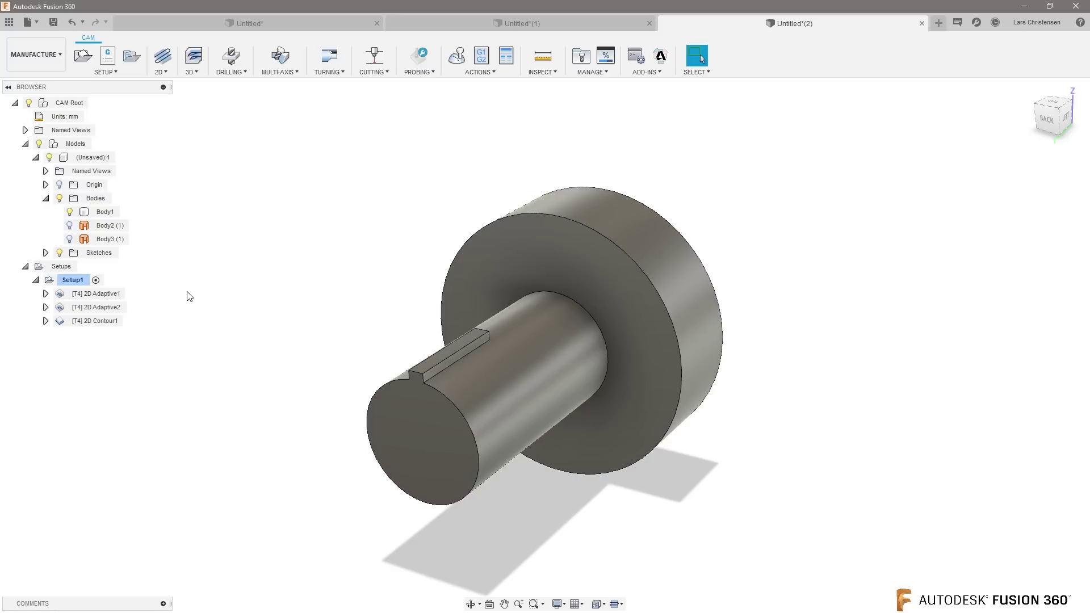
Step: Display the 2D Adaptive1 and 2D Adaptive2 toolpaths together and orbit around the part
{"action": "left_click", "coordinate": [99, 308]}
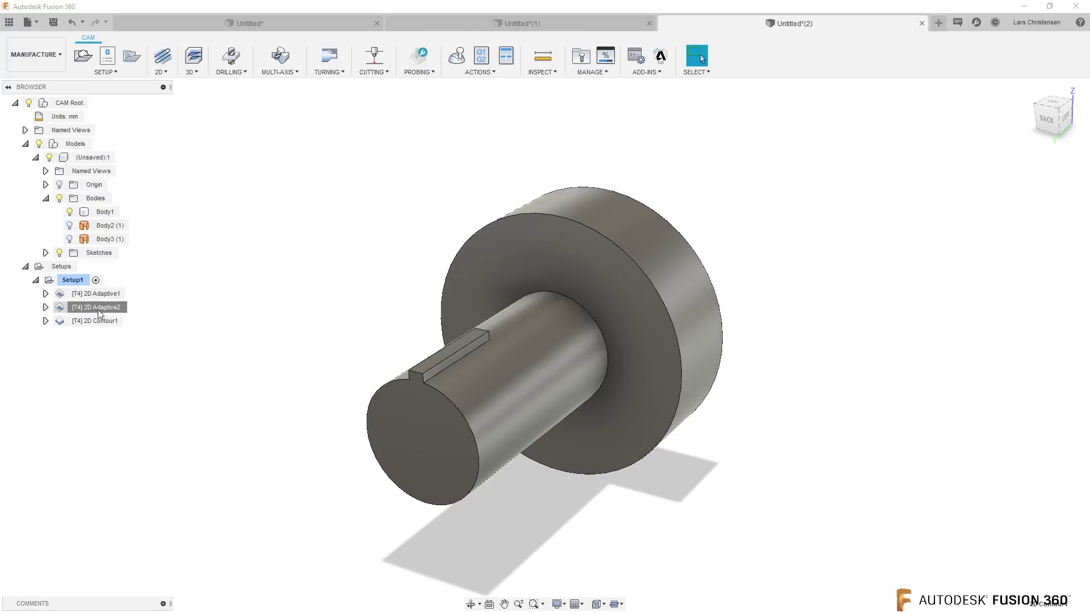
{"action": "left_click", "coordinate": [96, 293], "text": "ctrl"}
{"action": "left_click", "coordinate": [507, 376]}
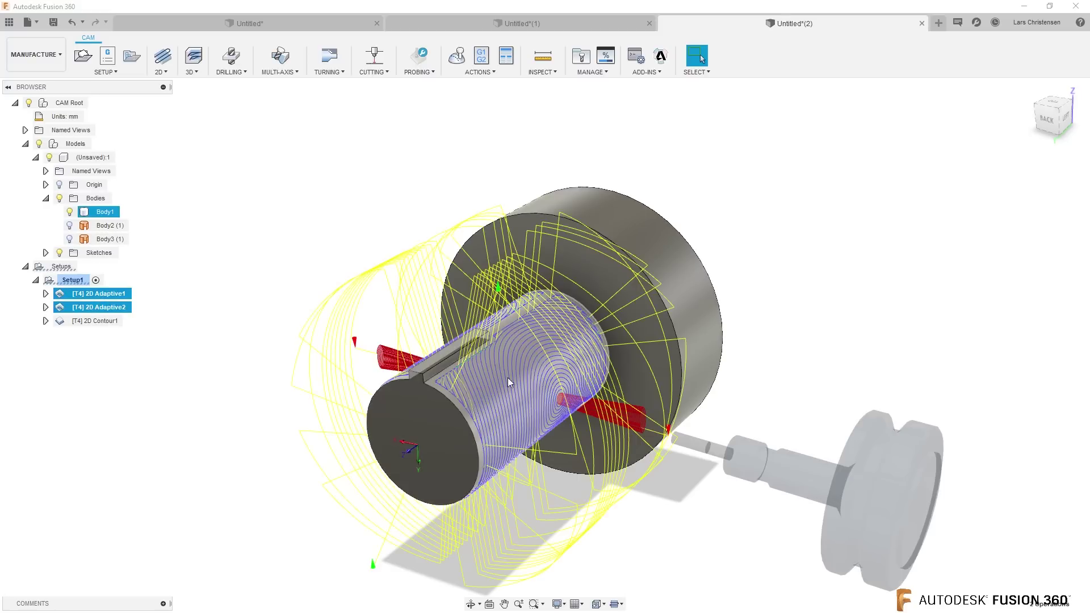
{"action": "mouse_move", "coordinate": [507, 376]}
{"action": "middle_mouse_down", "text": "shift"}
{"action": "mouse_move", "coordinate": [608, 417]}
{"action": "mouse_move", "coordinate": [653, 383]}
{"action": "mouse_move", "coordinate": [508, 380]}
{"action": "mouse_move", "coordinate": [505, 392]}
{"action": "middle_mouse_up", "text": "shift"}
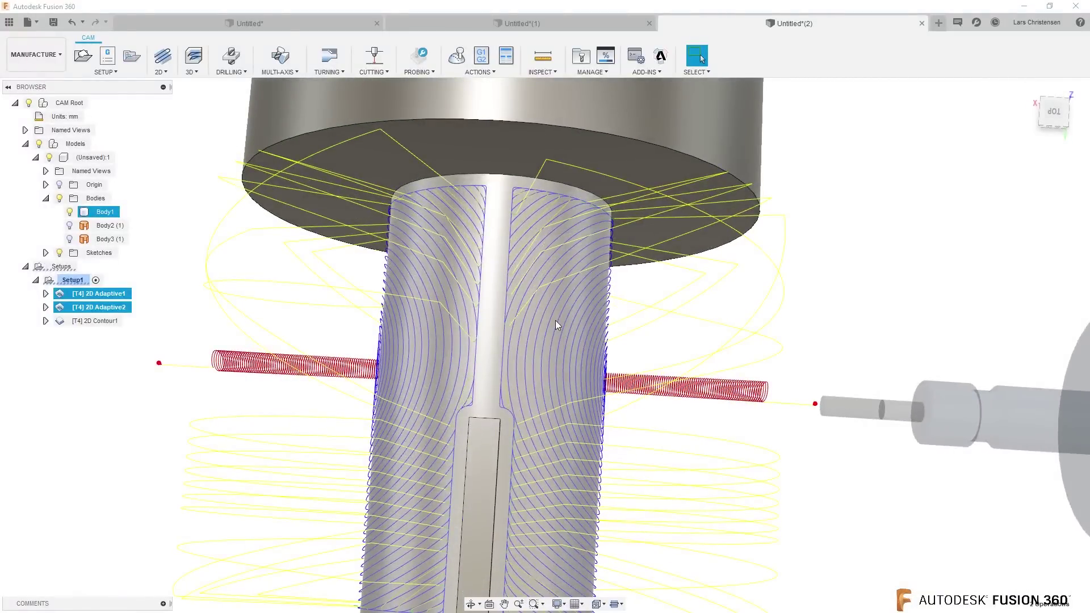
{"action": "middle_click_drag", "start_coordinate": [555, 320], "coordinate": [455, 394], "text": "shift"}
{"action": "middle_click_drag", "start_coordinate": [555, 254], "coordinate": [570, 268], "text": "shift"}
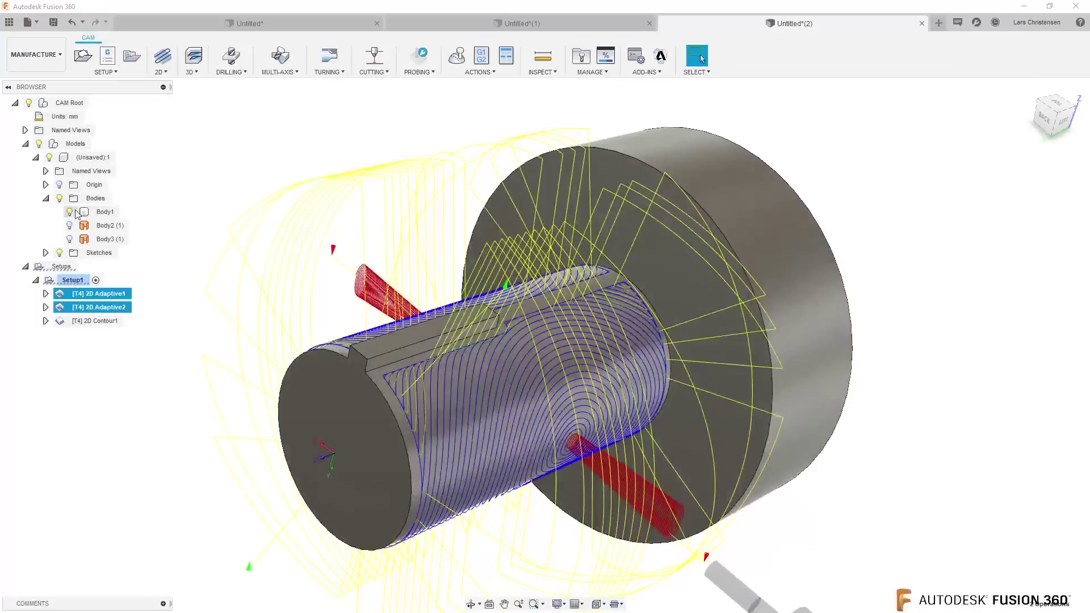
Step: Hide Body1, deselect the adaptive operations, and turn off Body2 (1), leaving only the split half-surface
{"action": "left_click", "coordinate": [72, 211]}
{"action": "left_click", "coordinate": [70, 211]}
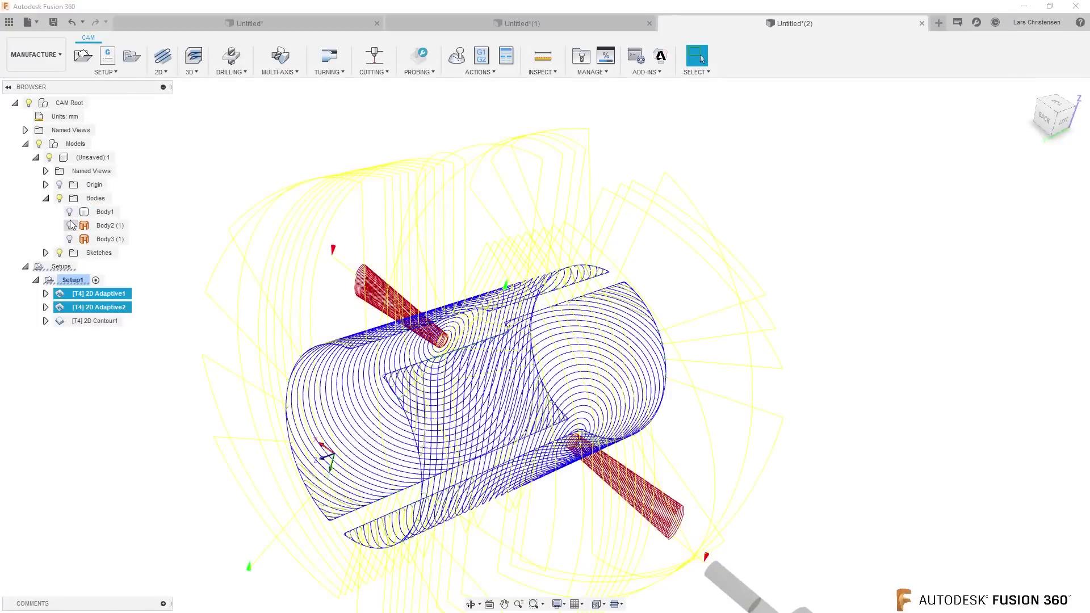
{"action": "left_click", "coordinate": [70, 226]}
{"action": "left_click", "coordinate": [70, 239]}
{"action": "left_click", "coordinate": [625, 301]}
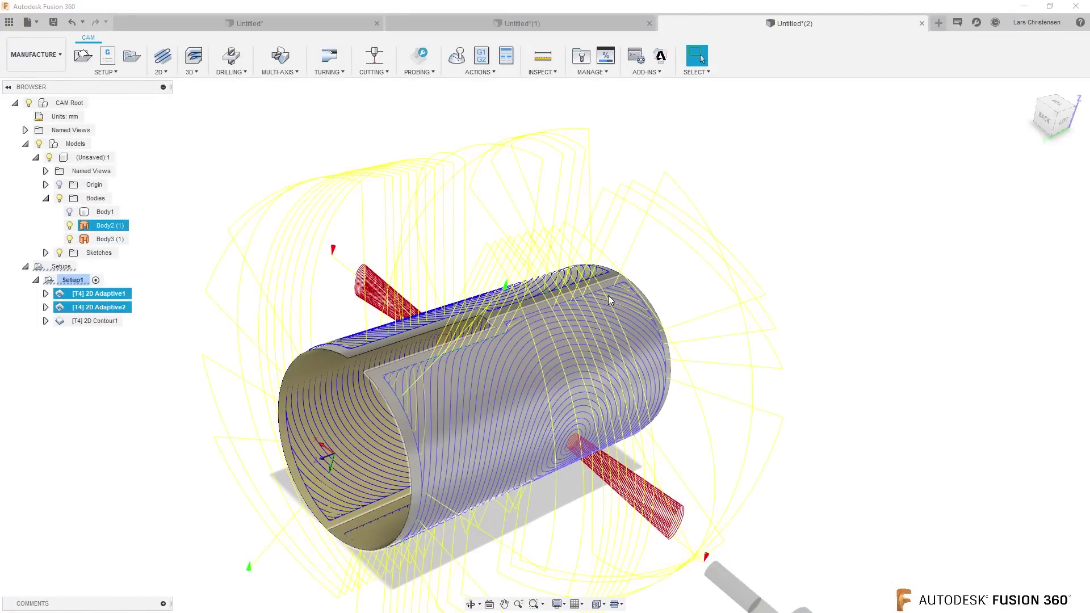
{"action": "left_click", "coordinate": [211, 431]}
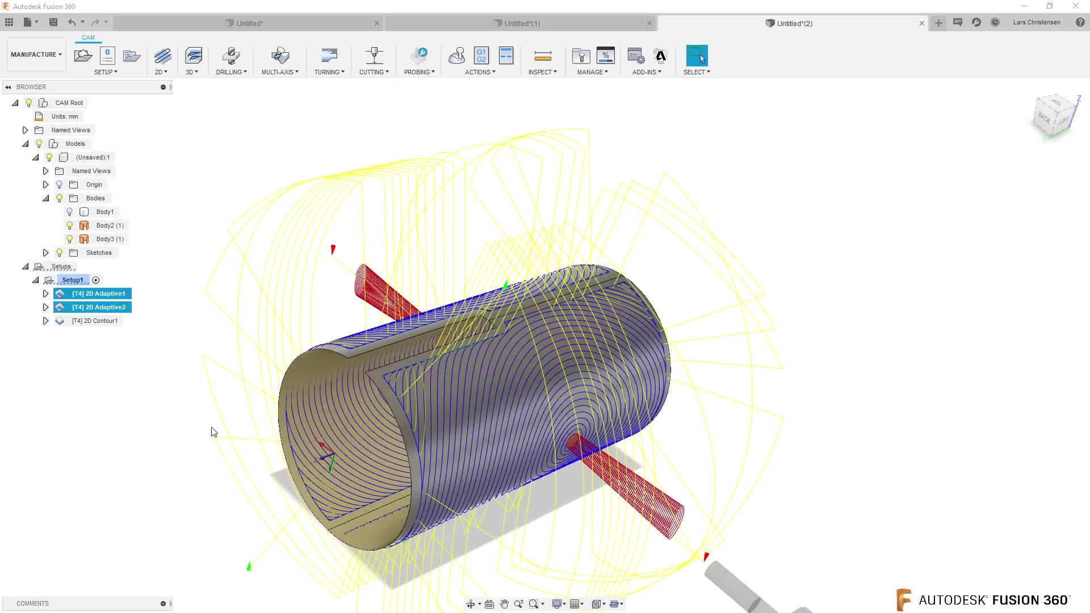
{"action": "left_click", "coordinate": [140, 445]}
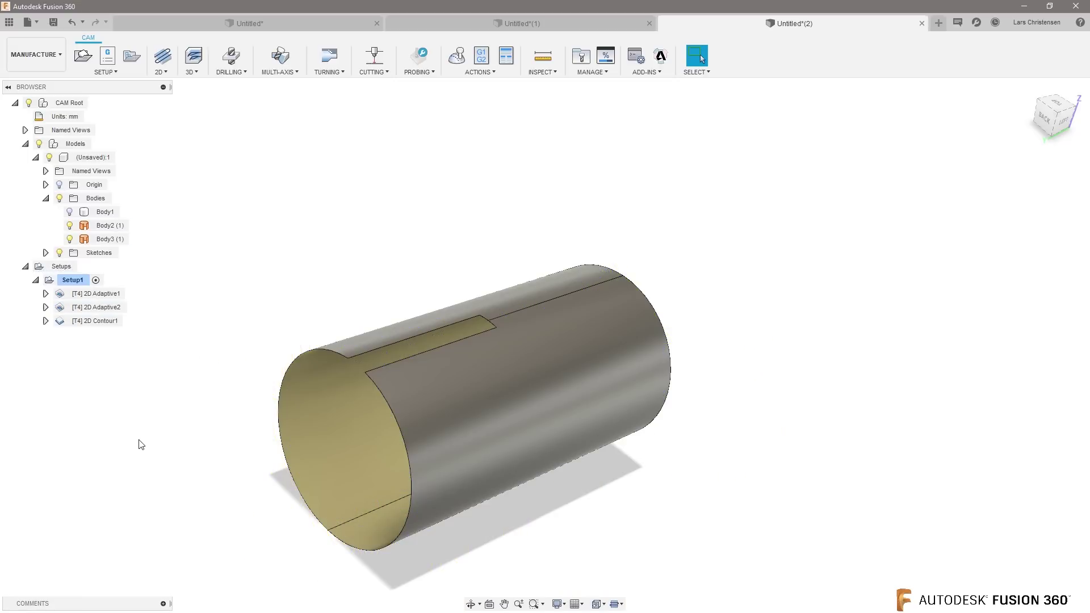
{"action": "left_click", "coordinate": [70, 225]}
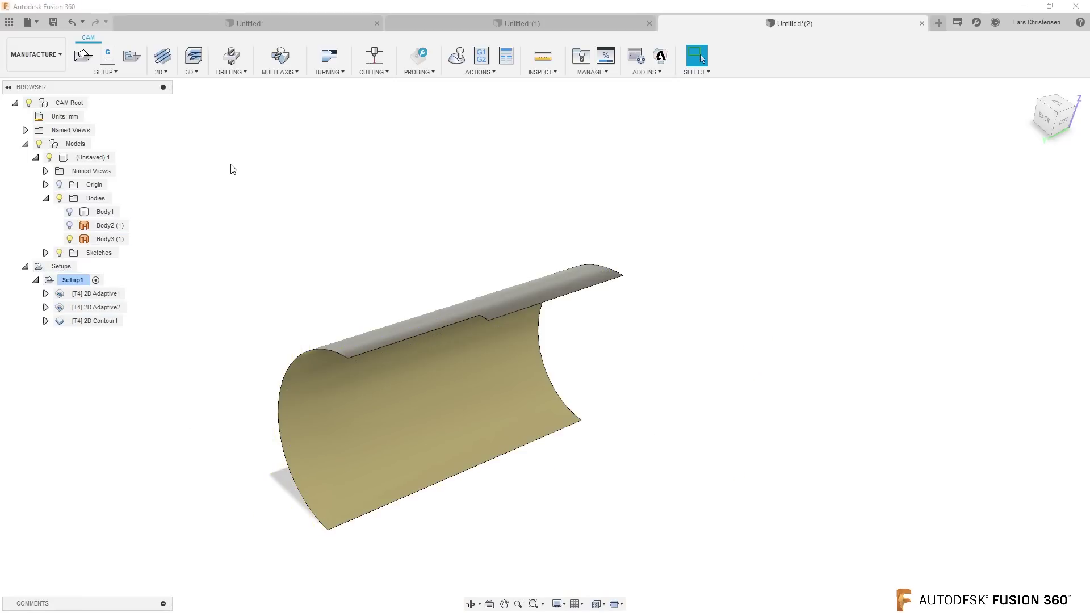
Step: In the Design workspace, extend the surface's bottom and top edges by 5.00 mm
{"action": "left_click", "coordinate": [40, 57]}
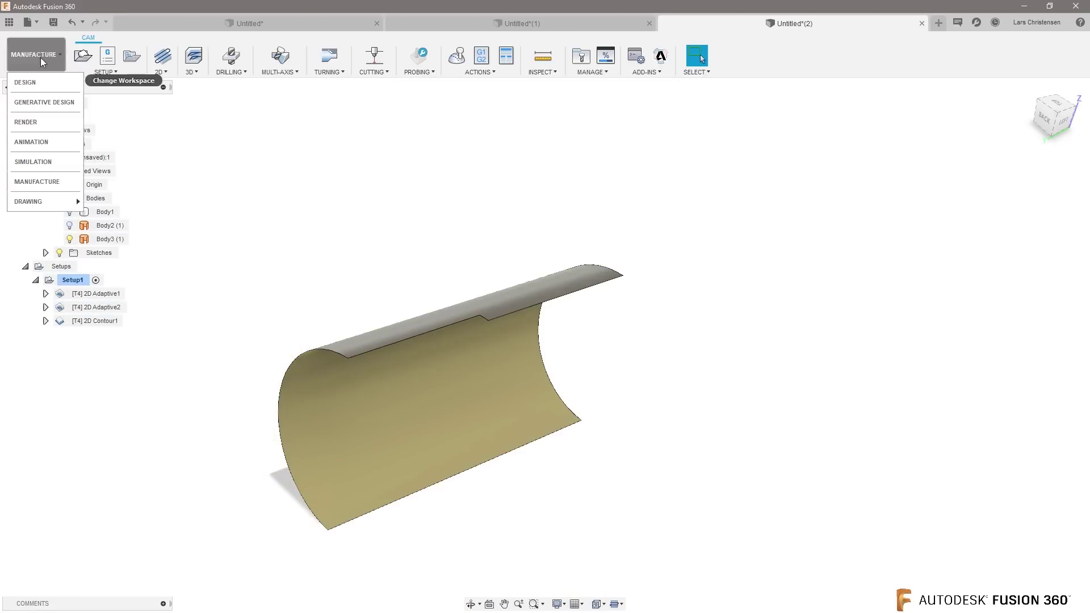
{"action": "left_click", "coordinate": [48, 83]}
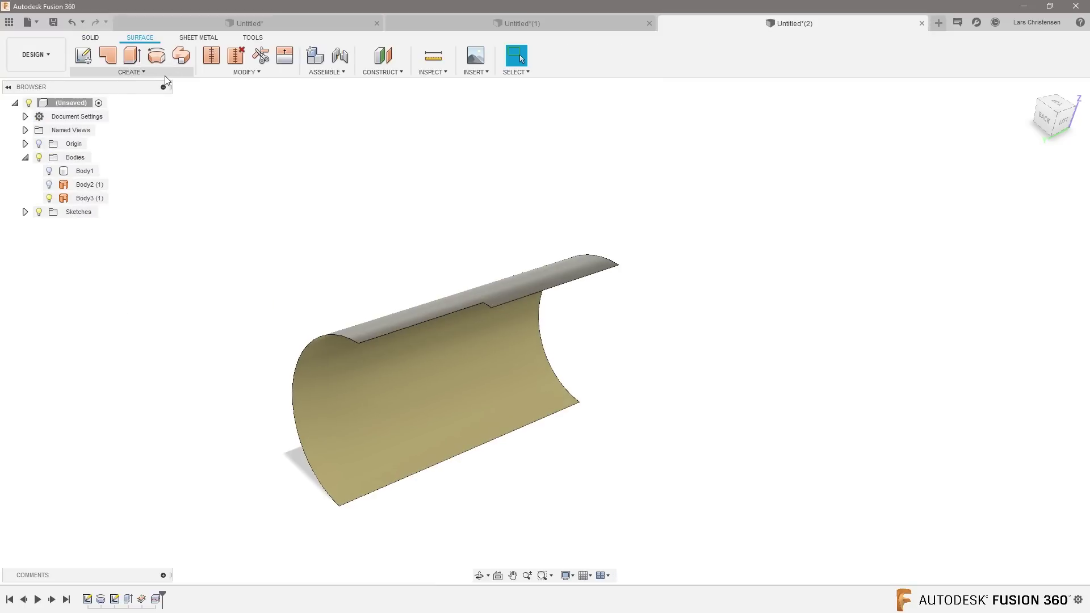
{"action": "left_click", "coordinate": [286, 56]}
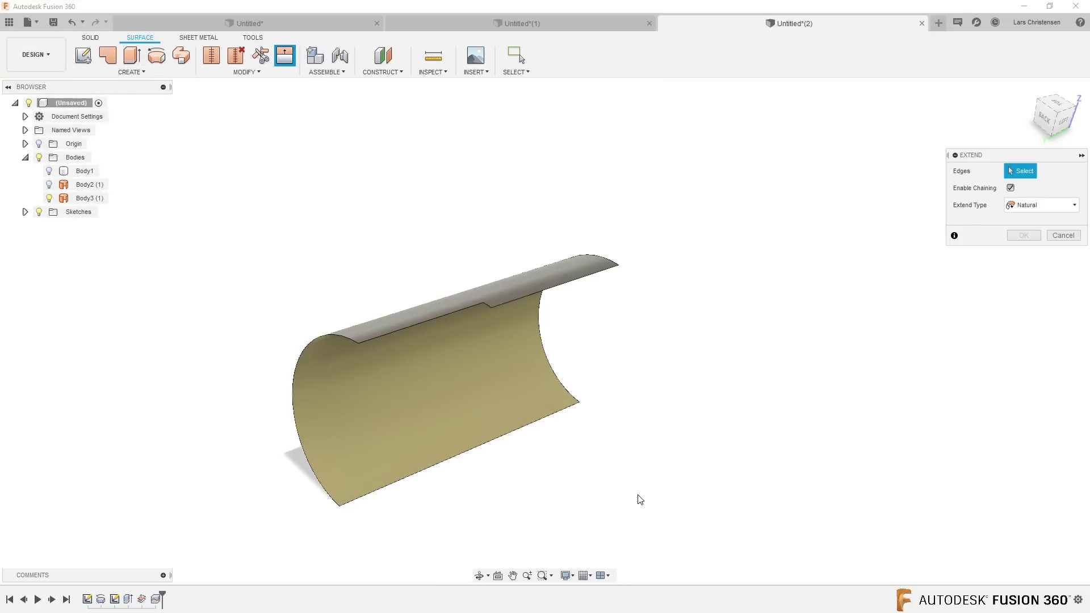
{"action": "left_click", "coordinate": [472, 451]}
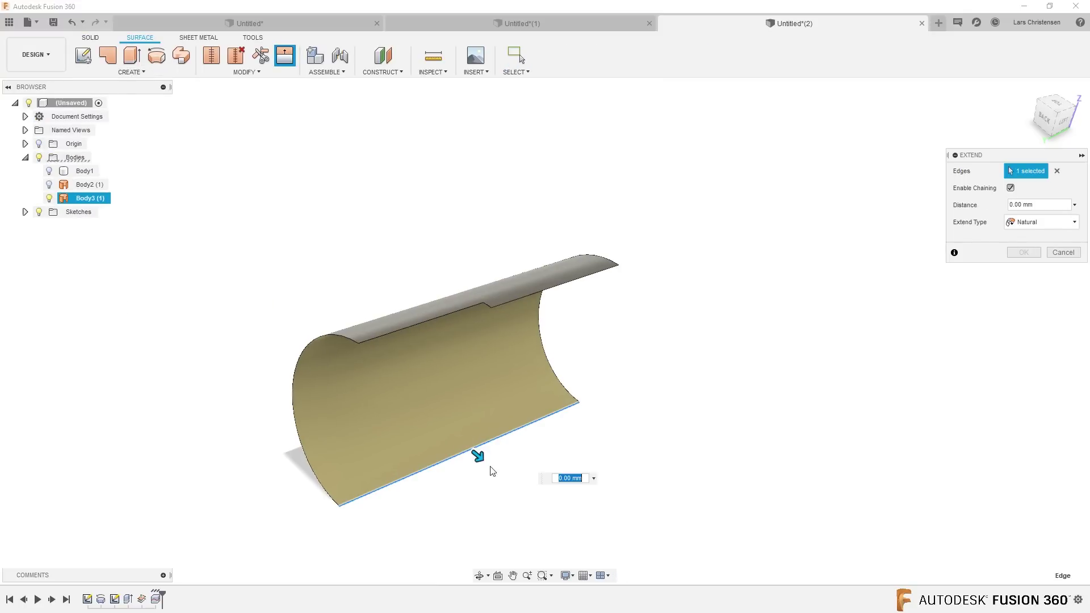
{"action": "left_click_drag", "start_coordinate": [511, 468], "coordinate": [502, 455]}
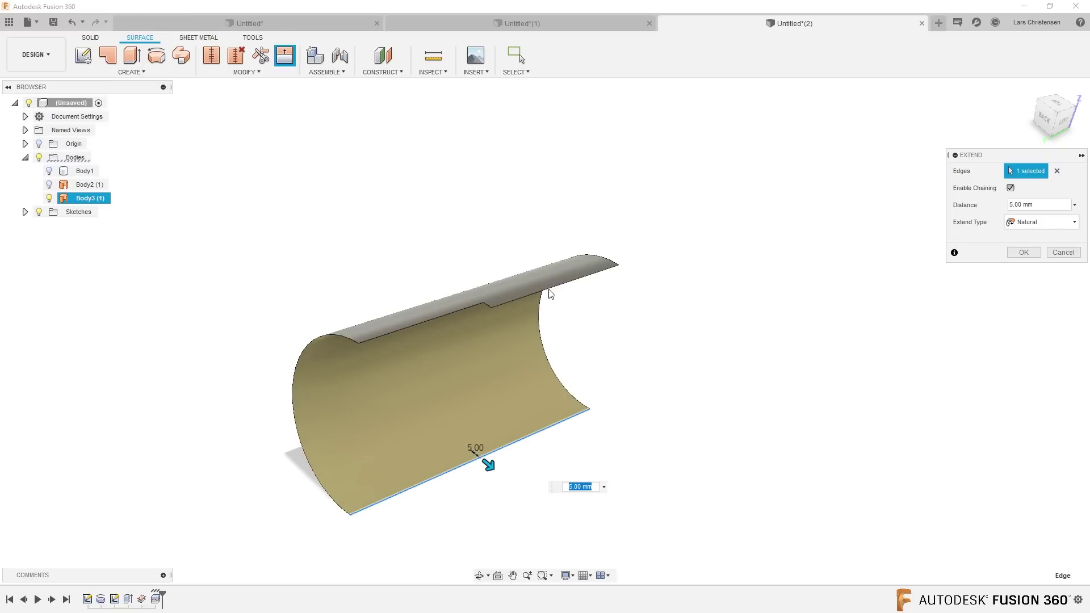
{"action": "left_click", "coordinate": [1056, 171]}
{"action": "left_click", "coordinate": [531, 430]}
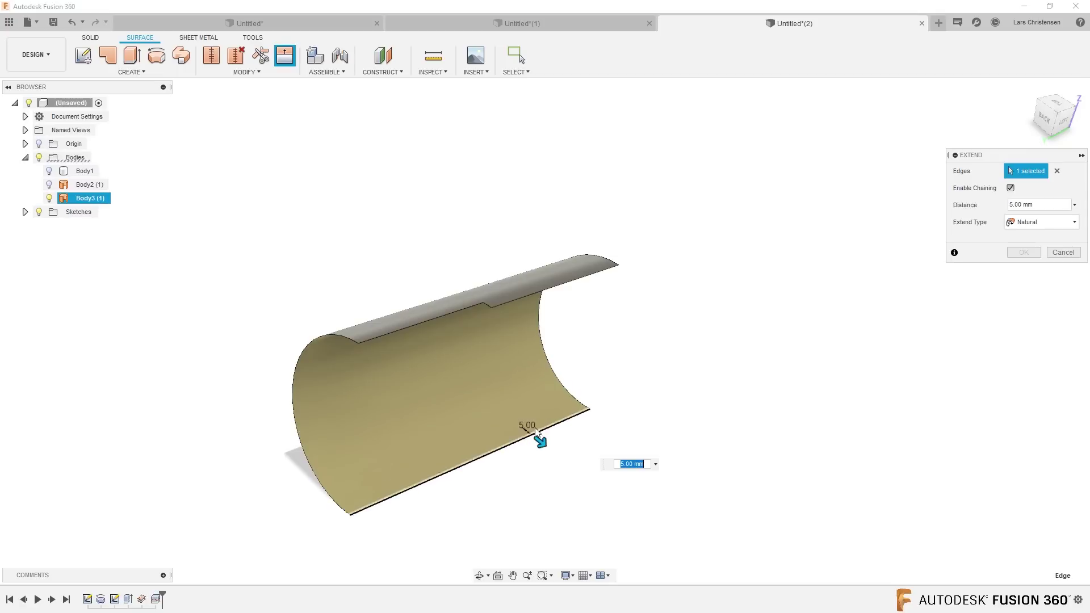
{"action": "left_click", "coordinate": [605, 283]}
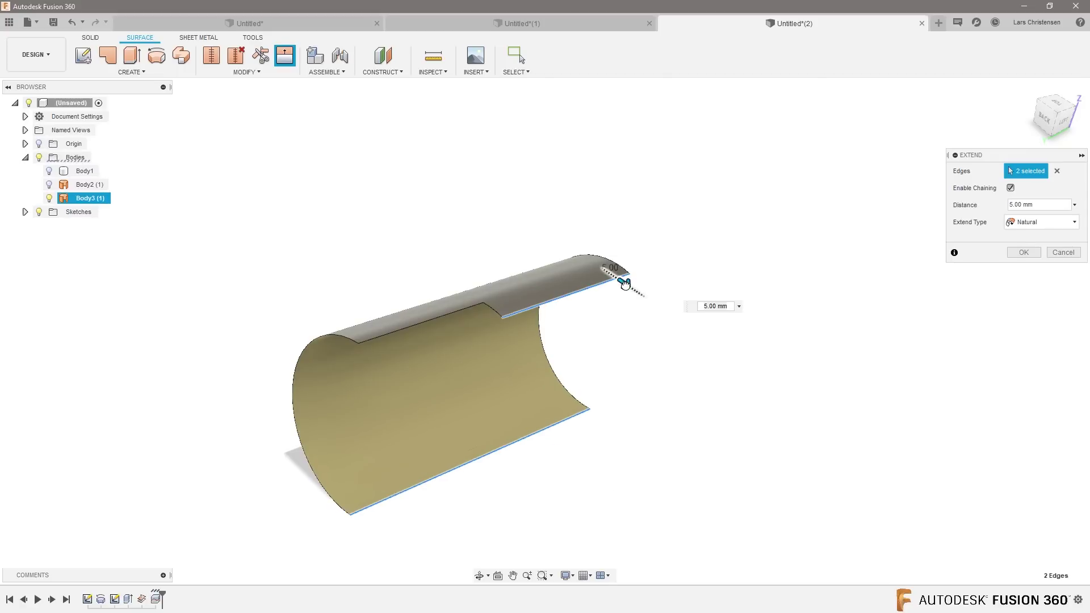
{"action": "left_click", "coordinate": [1027, 252]}
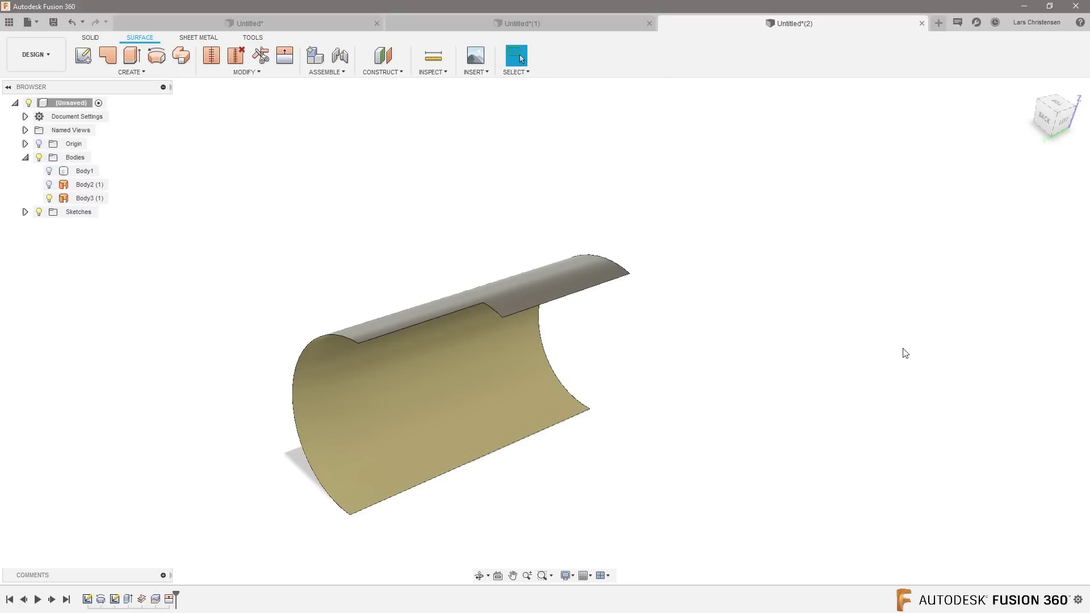
Step: Return to Manufacture and regenerate all of Setup1's toolpaths
{"action": "left_click", "coordinate": [36, 54]}
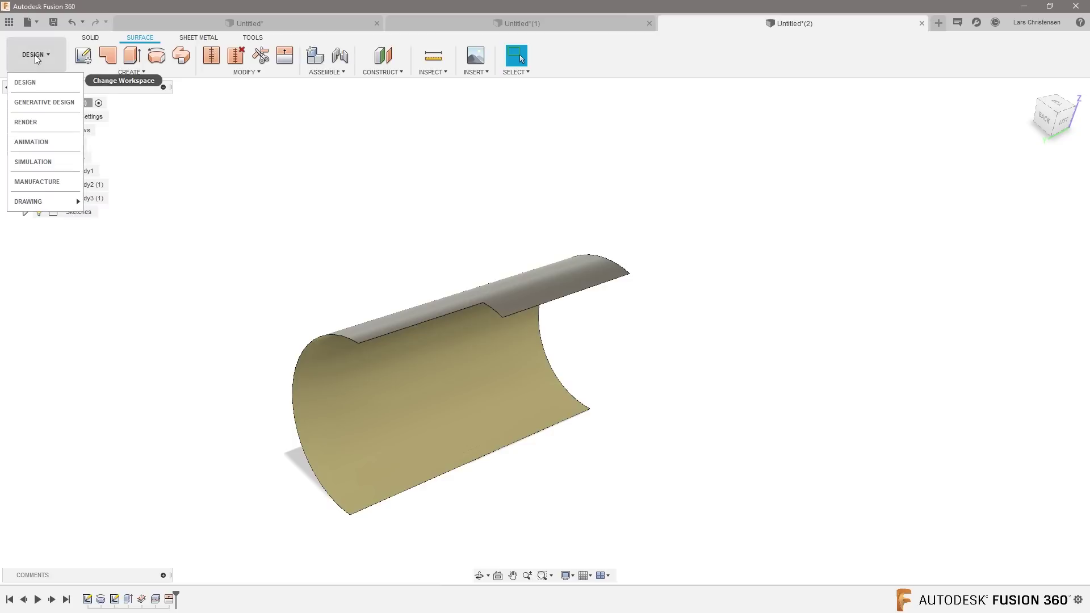
{"action": "left_click", "coordinate": [35, 179]}
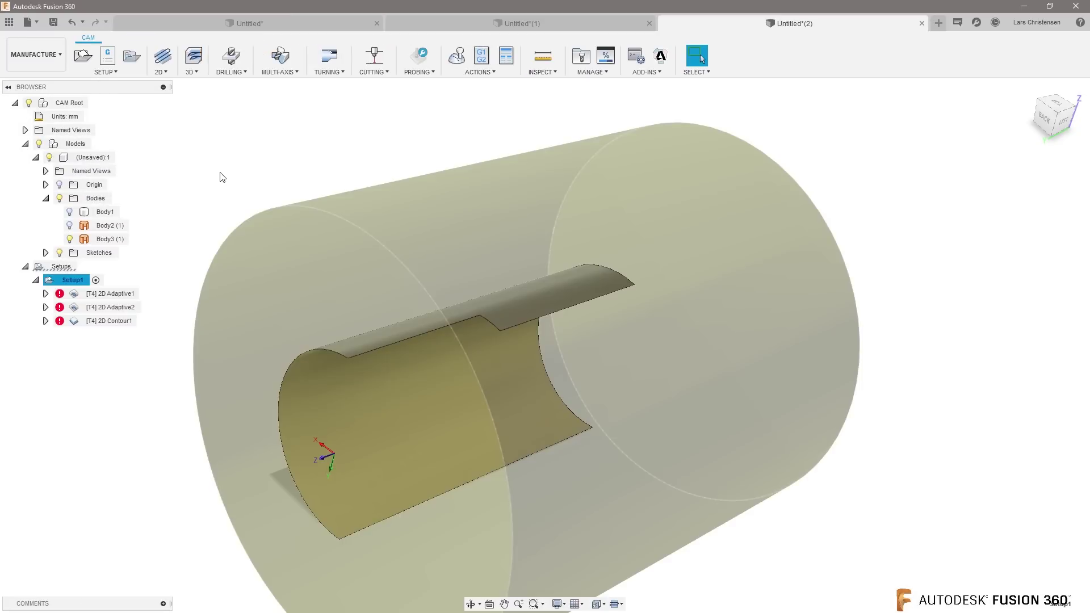
{"action": "right_click", "coordinate": [71, 280]}
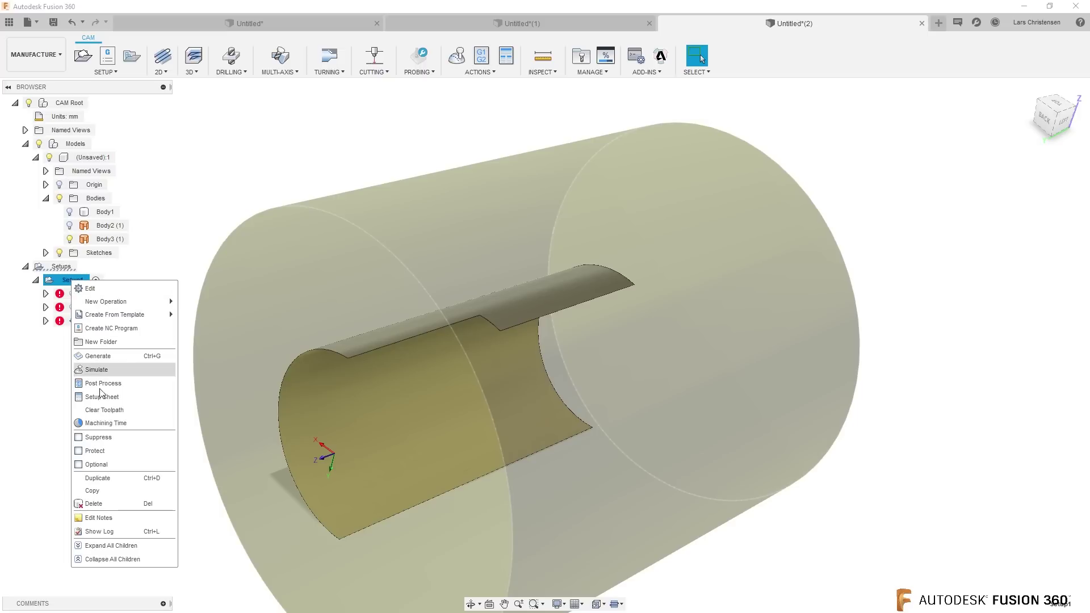
{"action": "left_click", "coordinate": [95, 356]}
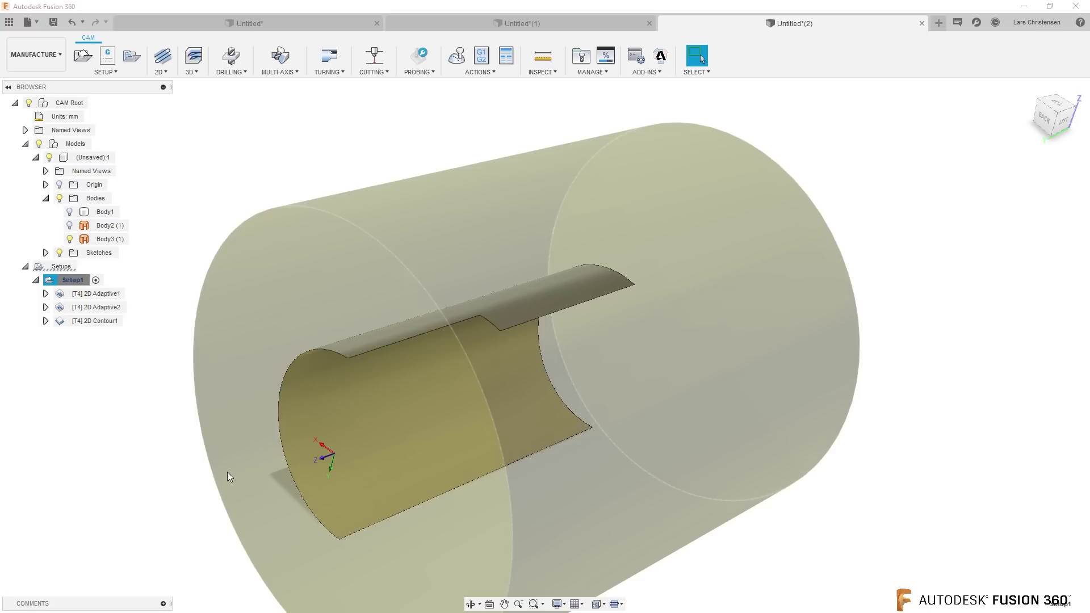
Step: Show 2D Adaptive2 and 2D Adaptive1 together, orbit to inspect, then show only 2D Contour1
{"action": "left_click", "coordinate": [88, 308]}
{"action": "middle_click_drag", "start_coordinate": [527, 327], "coordinate": [540, 489], "text": "shift"}
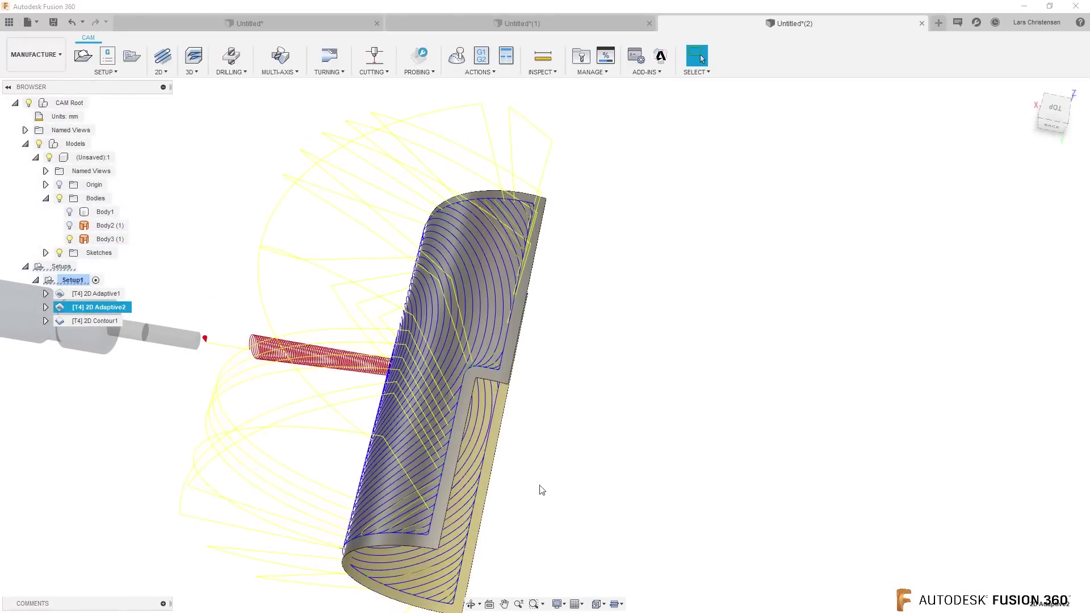
{"action": "left_click", "coordinate": [100, 294], "text": "ctrl"}
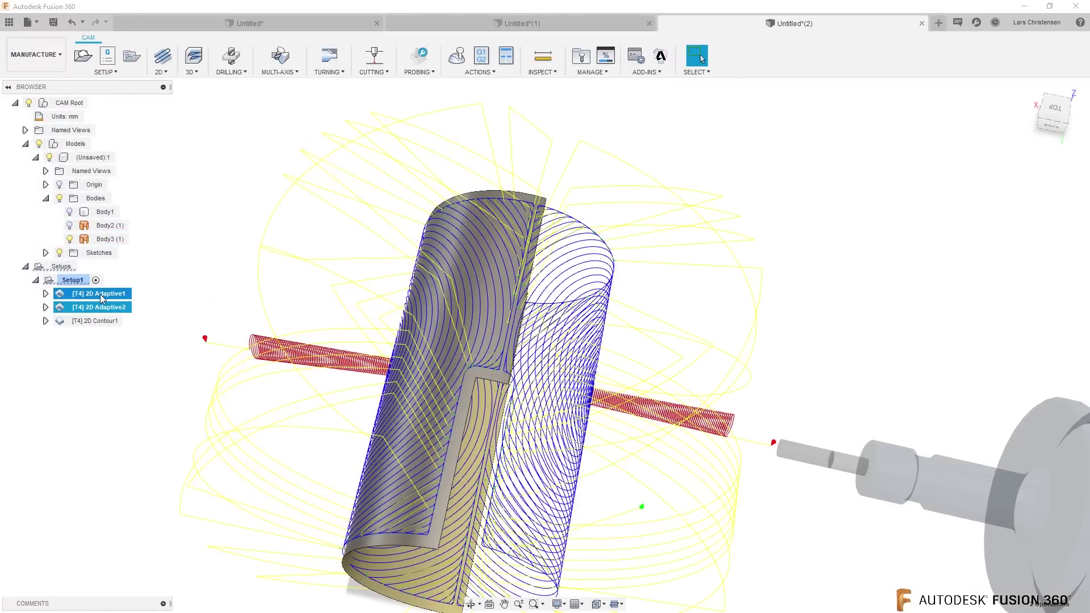
{"action": "scroll", "coordinate": [509, 257], "scroll_direction": "up", "scroll_amount": 8}
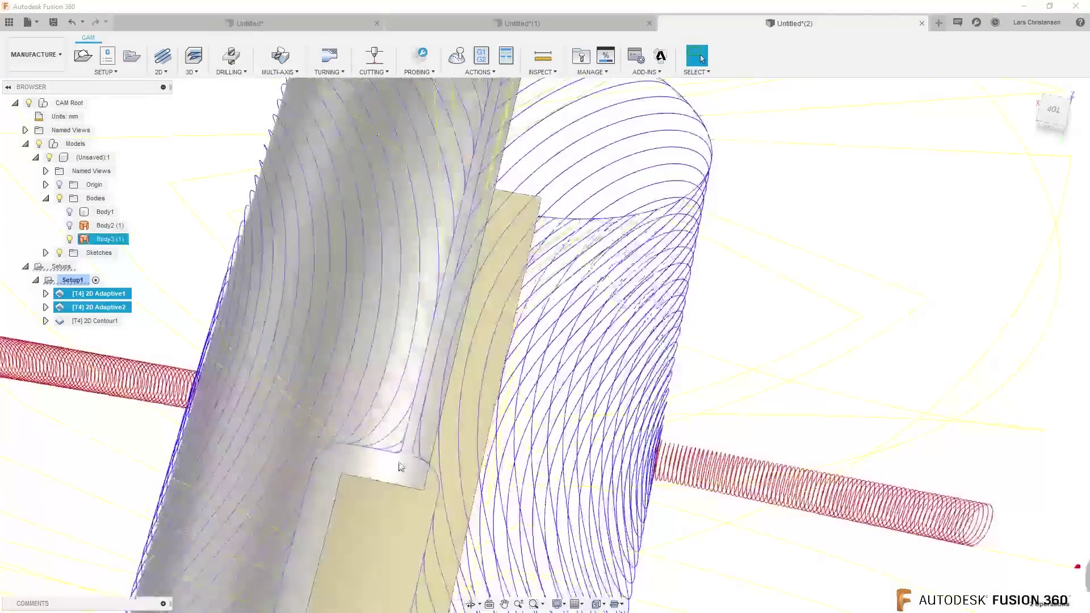
{"action": "middle_click_drag", "start_coordinate": [410, 460], "coordinate": [253, 365], "text": "shift"}
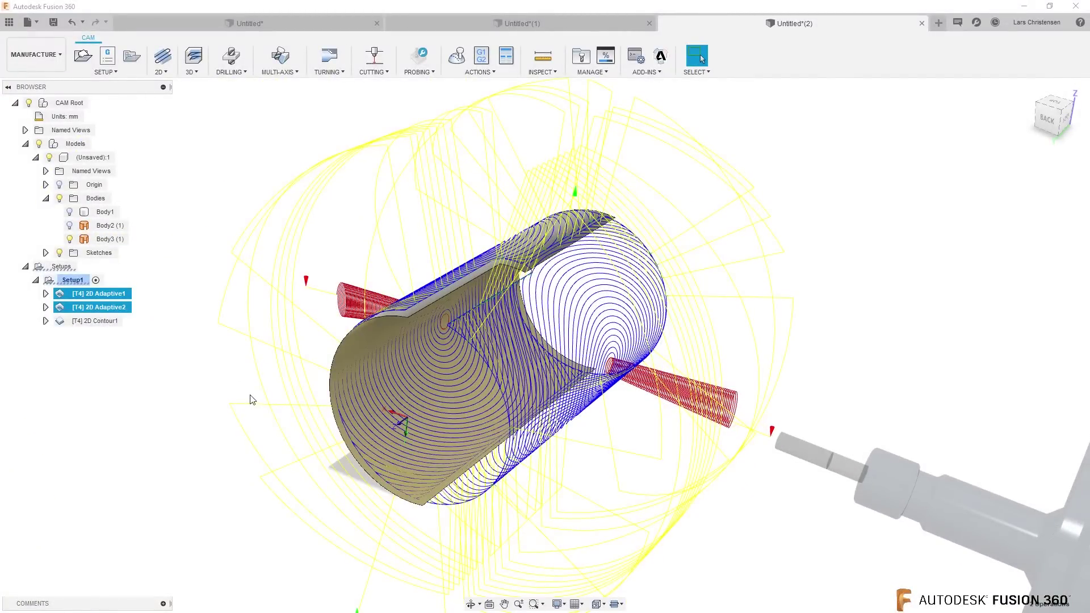
{"action": "left_click", "coordinate": [85, 320]}
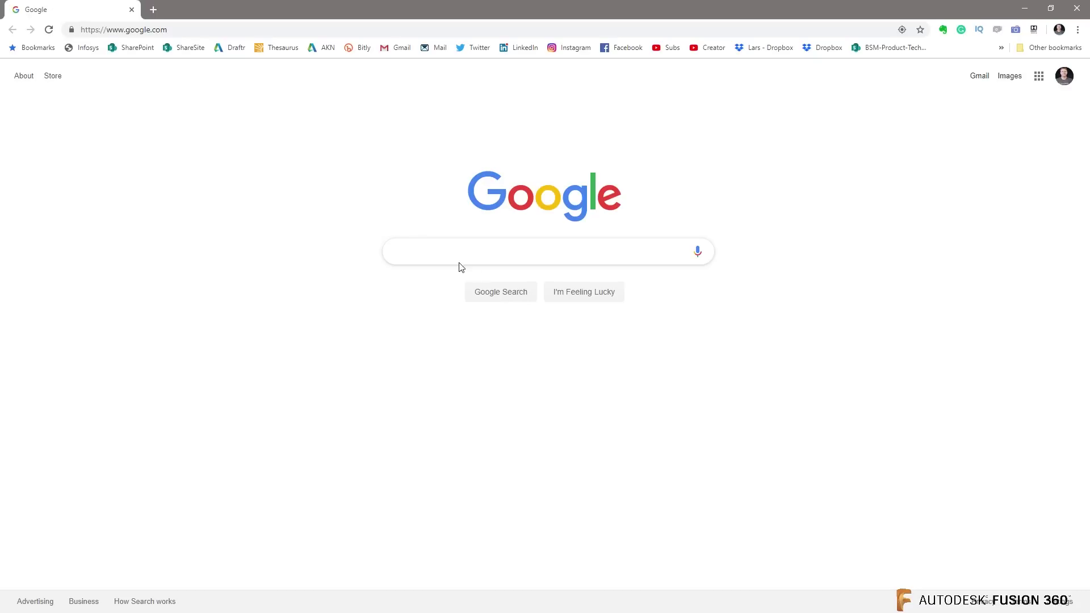
Step: Search Google for 'autodesk post library' and open the Post Library for Fusion 360 result
{"action": "type", "text": "Au"}
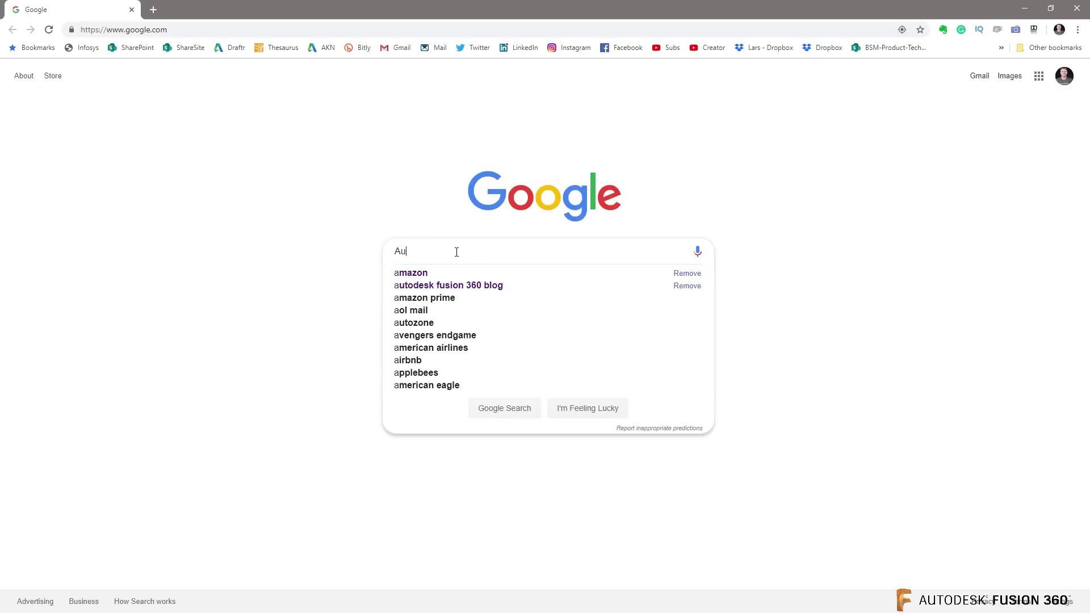
{"action": "type", "text": "todesk Post libr"}
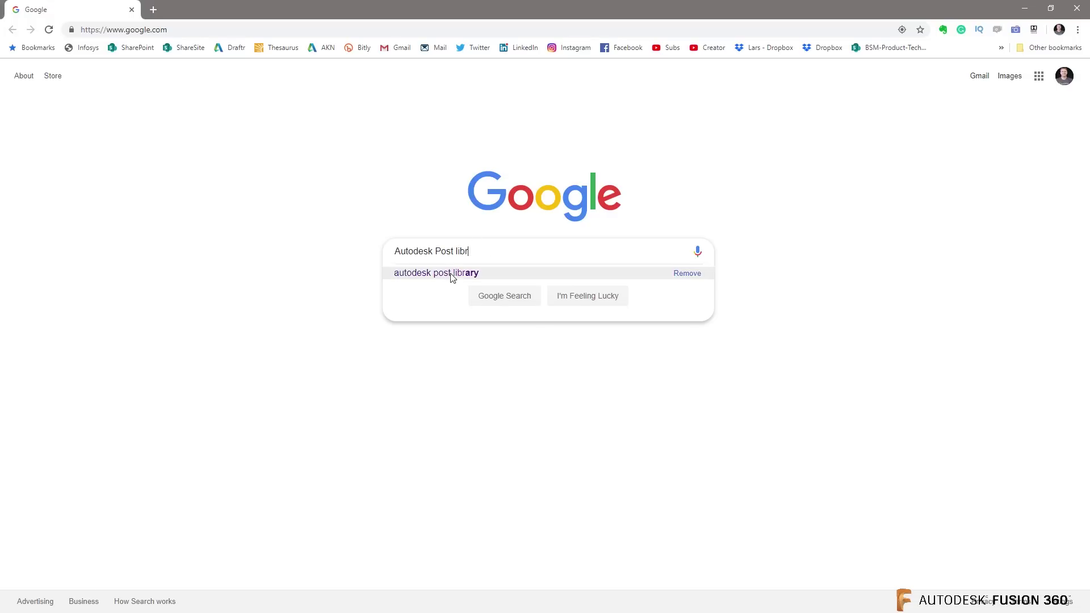
{"action": "left_click", "coordinate": [450, 273]}
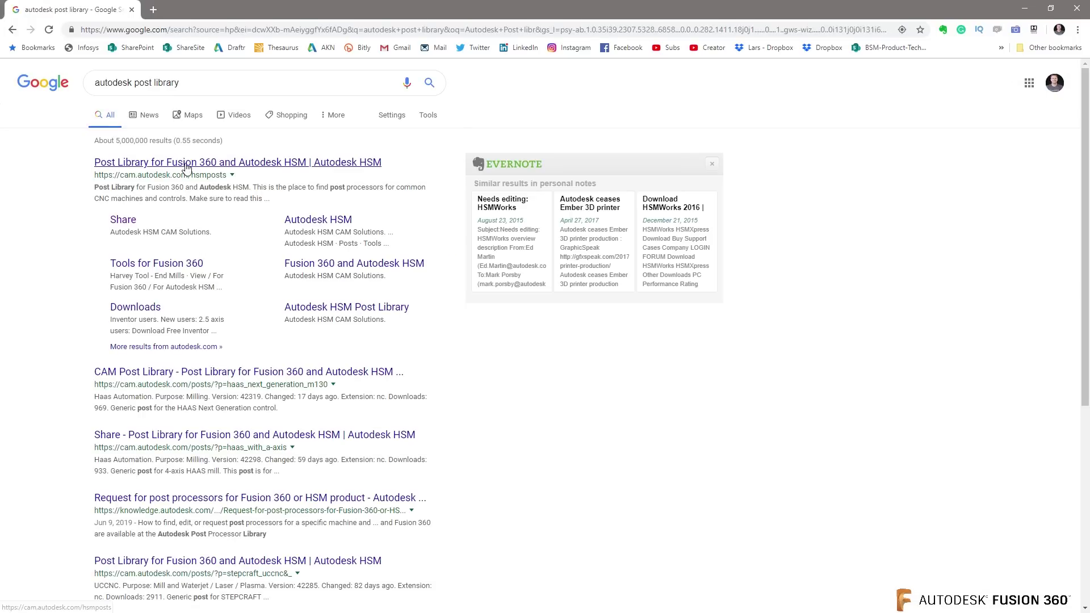
{"action": "left_click", "coordinate": [186, 163]}
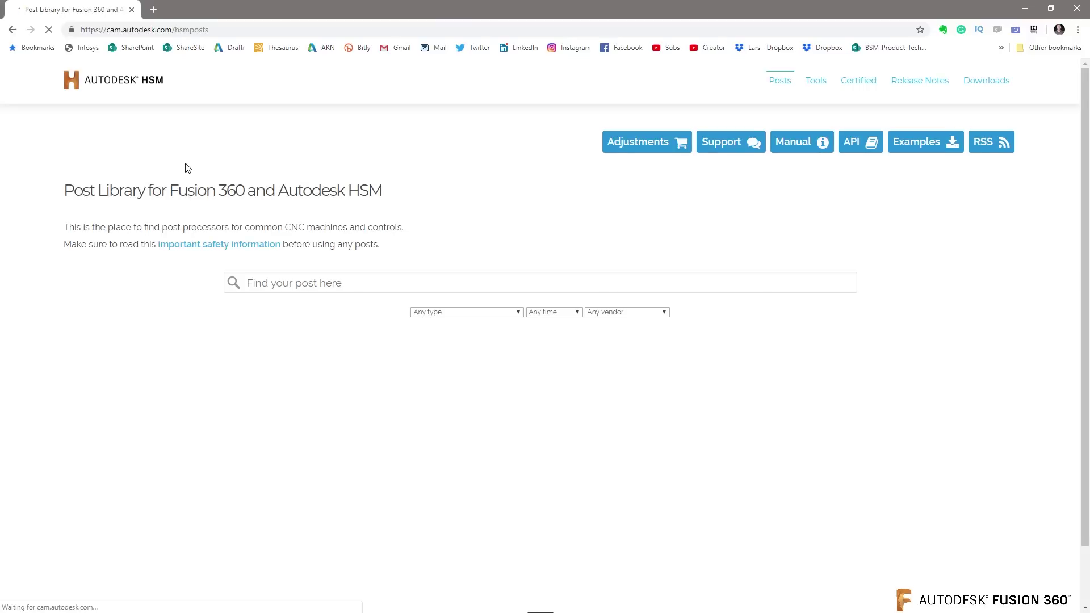
Step: Set the post type filter to Mill / Turn and scroll through the listed post processors
{"action": "left_click", "coordinate": [466, 314]}
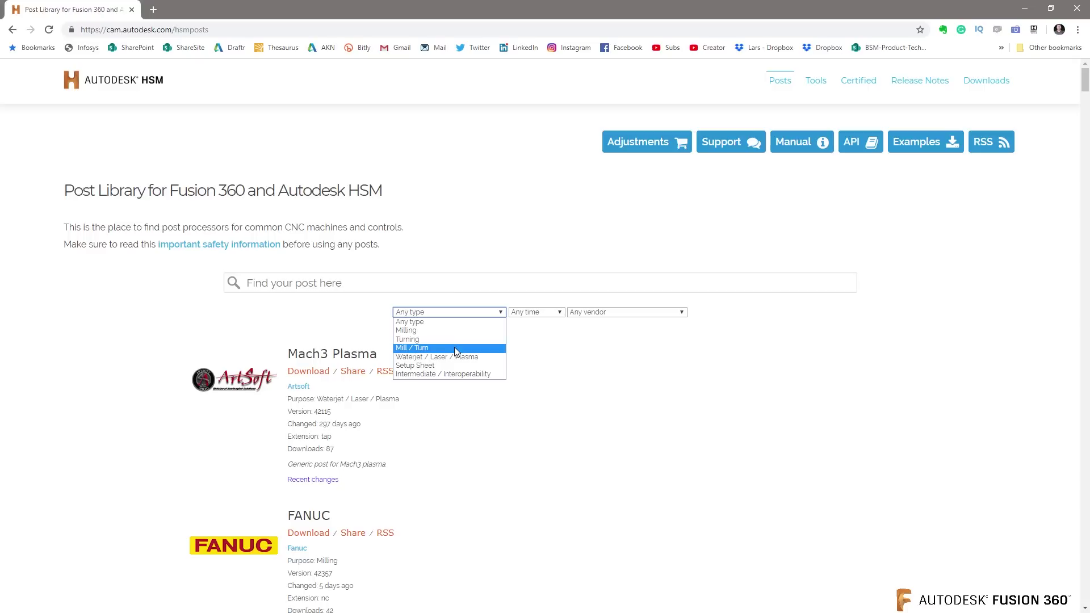
{"action": "left_click", "coordinate": [570, 354]}
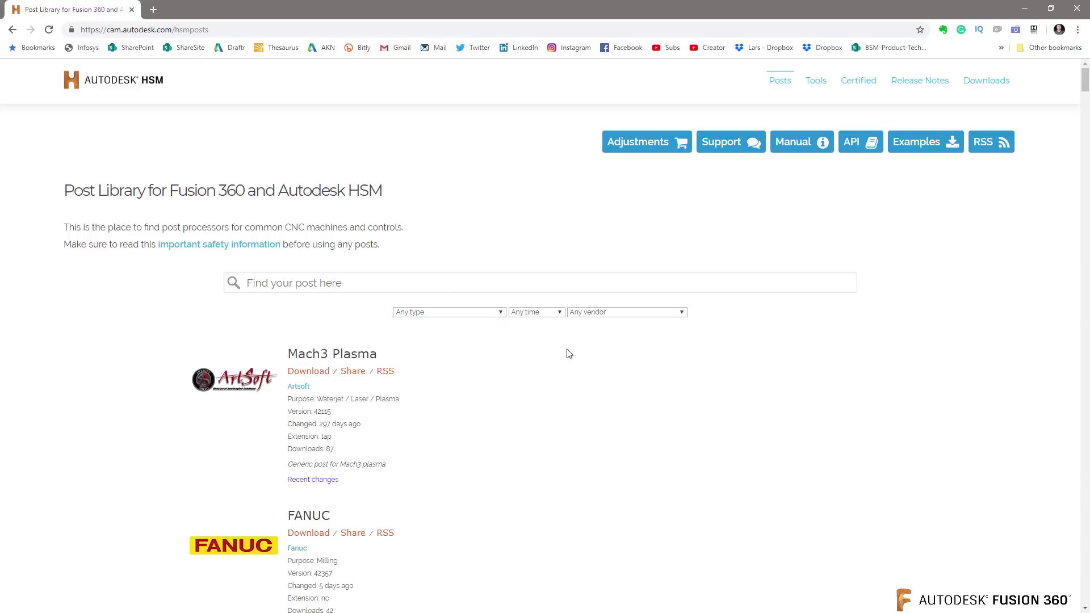
{"action": "left_click", "coordinate": [543, 313]}
{"action": "left_click", "coordinate": [454, 312]}
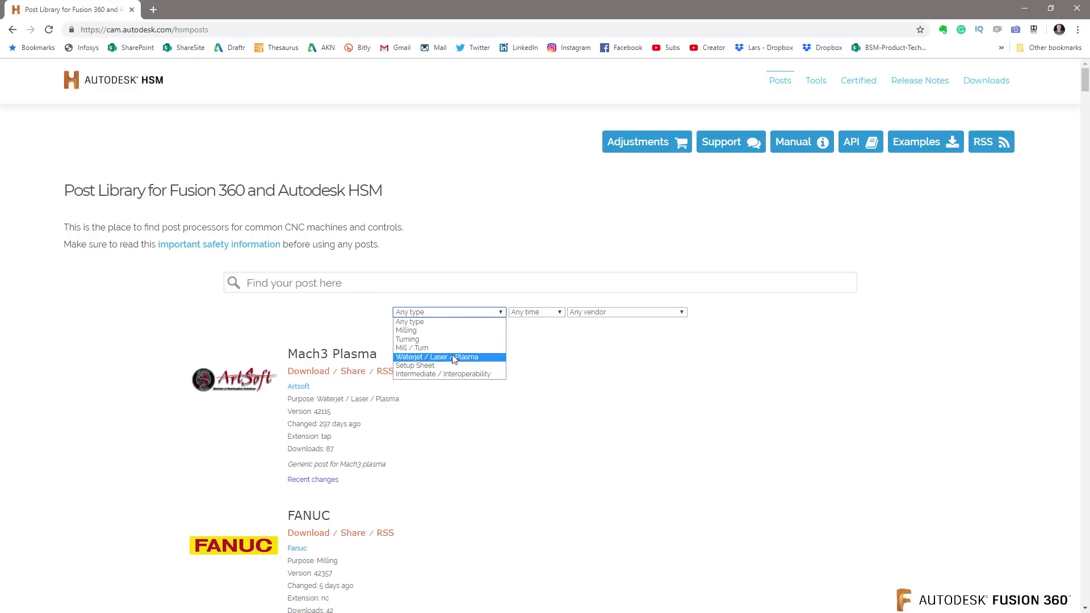
{"action": "left_click", "coordinate": [452, 349]}
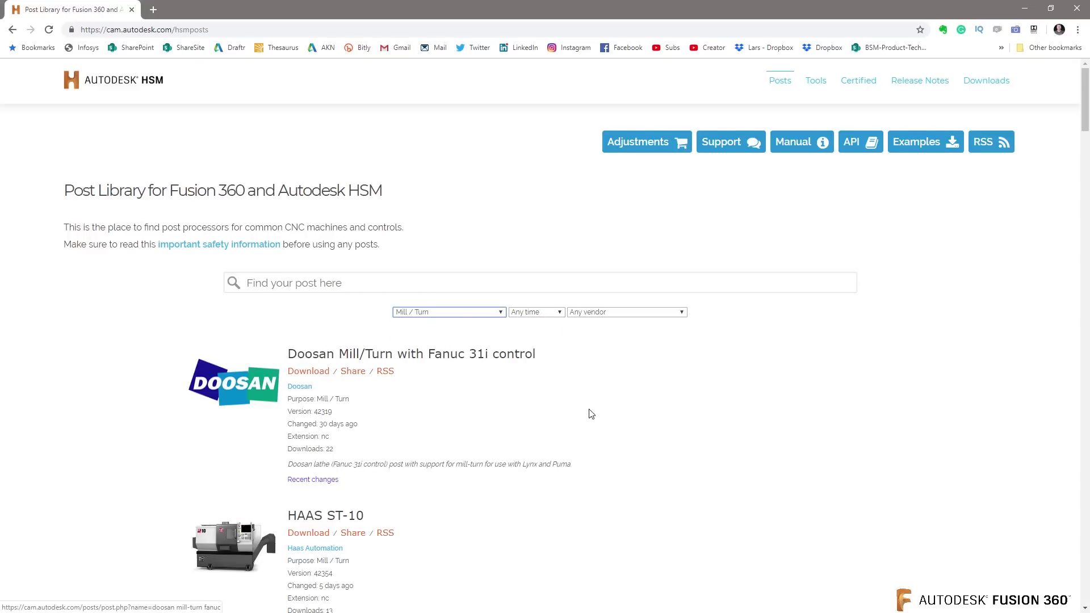
{"action": "scroll", "coordinate": [585, 417], "scroll_direction": "down", "scroll_amount": 4}
{"action": "scroll", "coordinate": [568, 429], "scroll_direction": "down", "scroll_amount": 18}
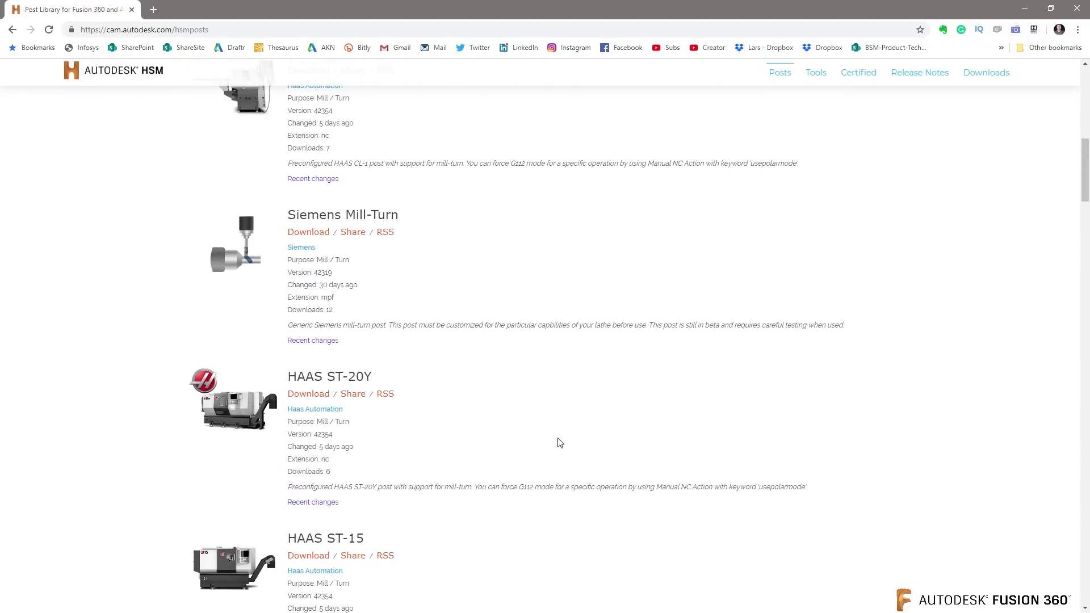
{"action": "scroll", "coordinate": [292, 494], "scroll_direction": "down", "scroll_amount": 20}
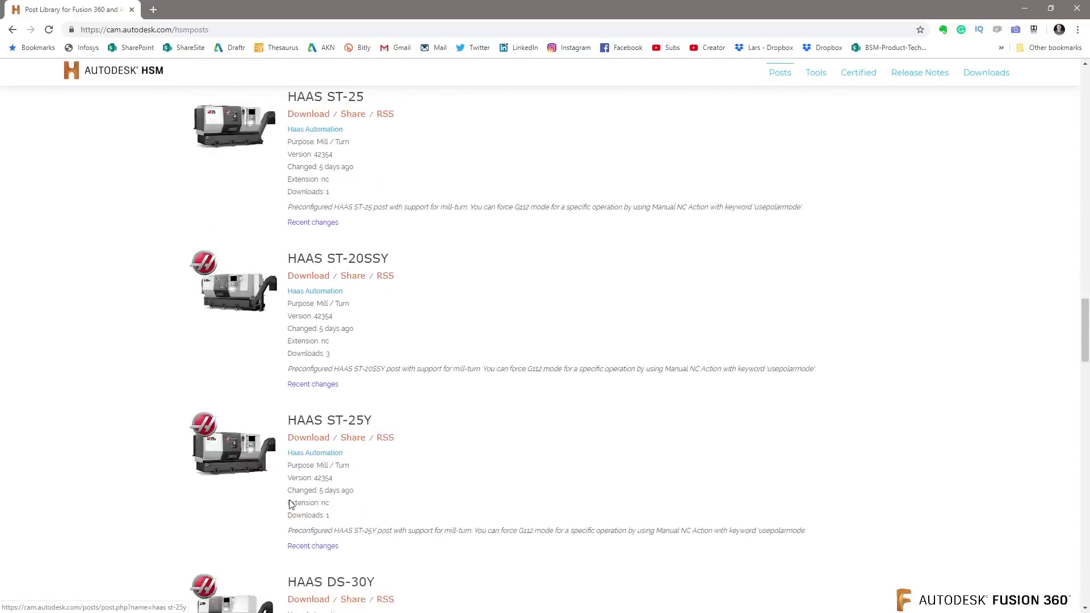
{"action": "scroll", "coordinate": [298, 500], "scroll_direction": "down", "scroll_amount": 10}
{"action": "scroll", "coordinate": [312, 488], "scroll_direction": "up", "scroll_amount": 15}
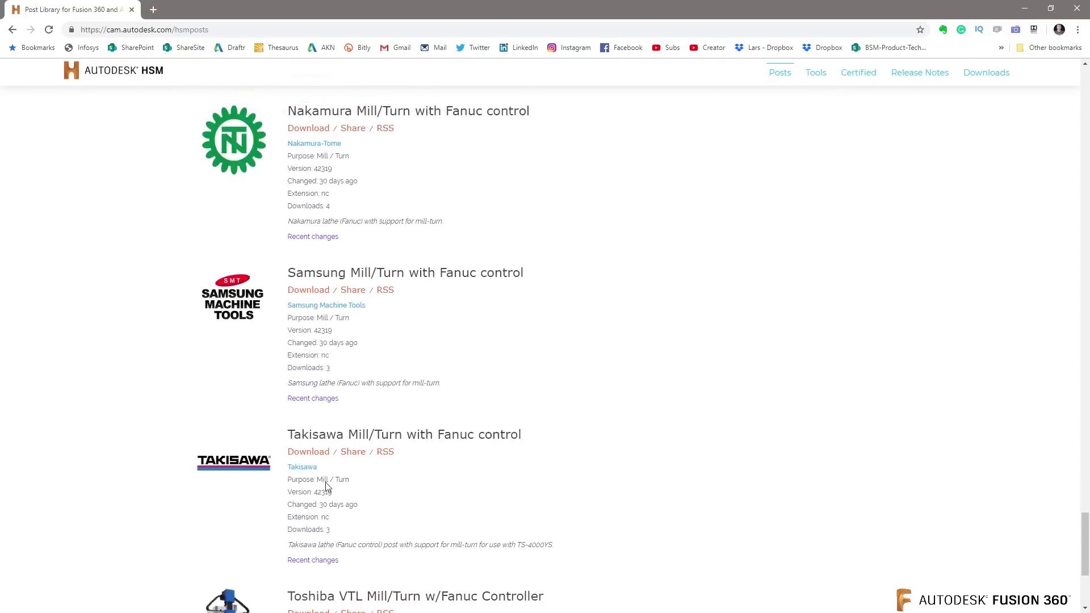